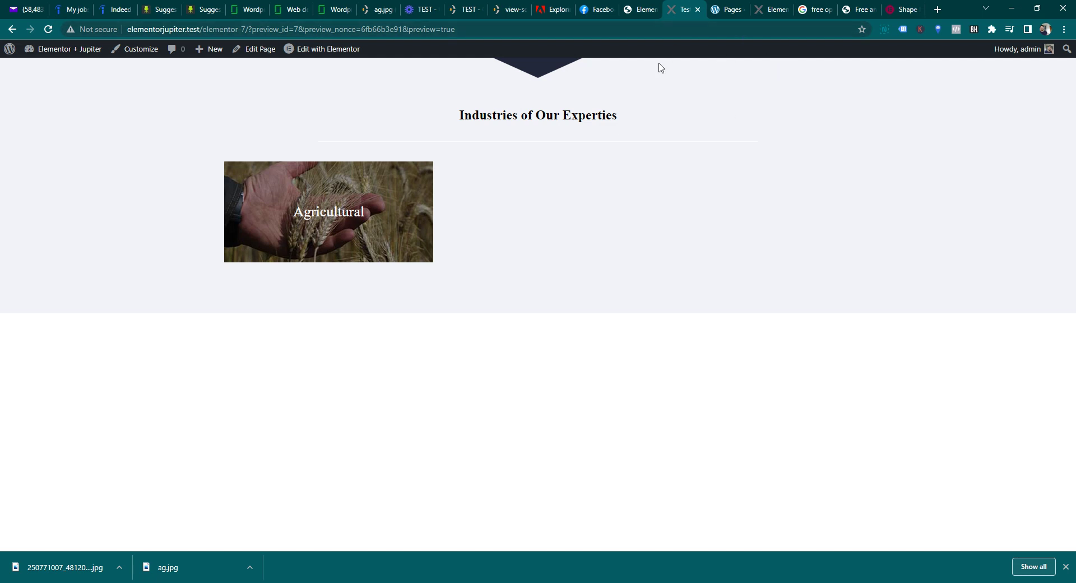
pyautogui.click(196, 27)
pyautogui.moveTo(195, 30); pyautogui.dragTo(148, 29)
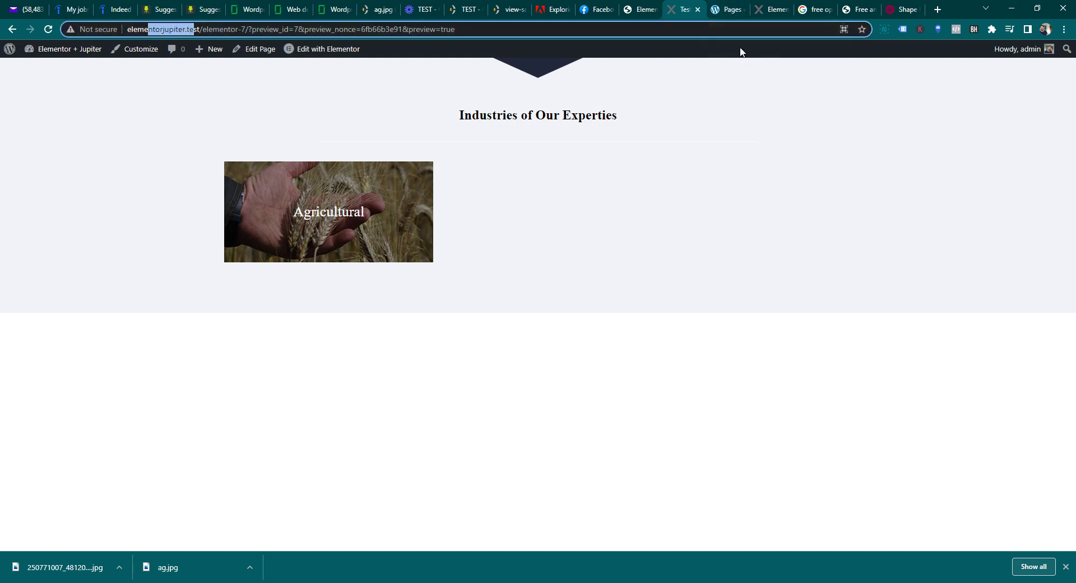
# - Create a new WordPress page and open it for editing with Elementor
pyautogui.click(722, 11)
pyautogui.click(173, 79)
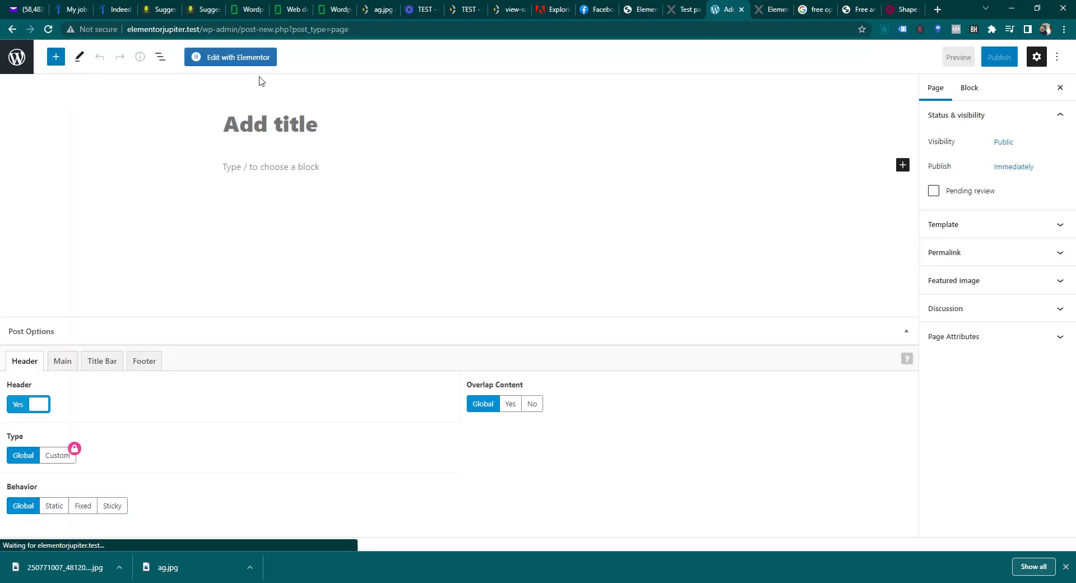
pyautogui.click(263, 57)
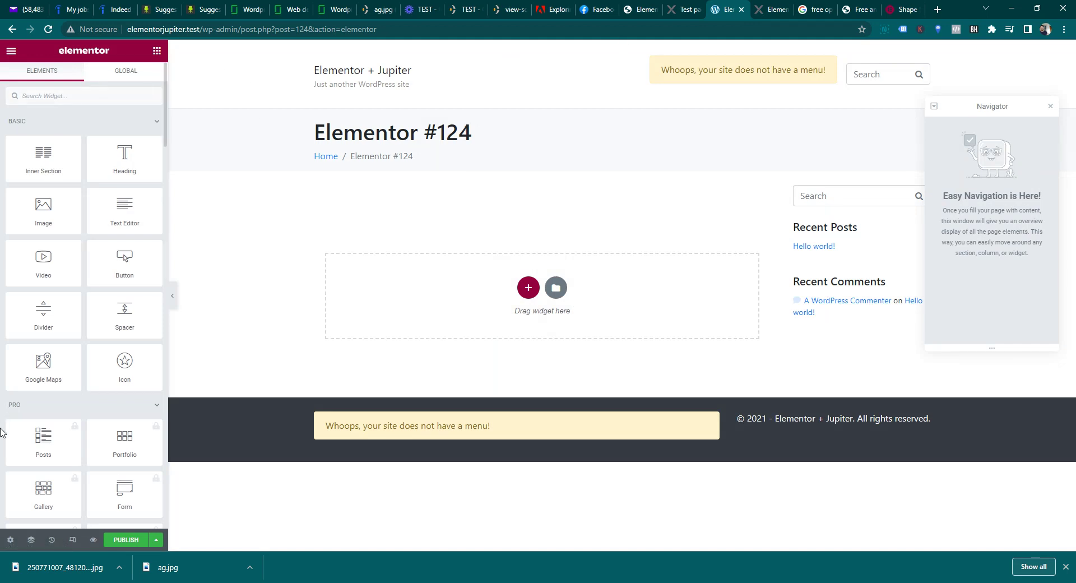
# - Set the page title to Test and the page layout to Elementor Canvas
pyautogui.click(10, 540)
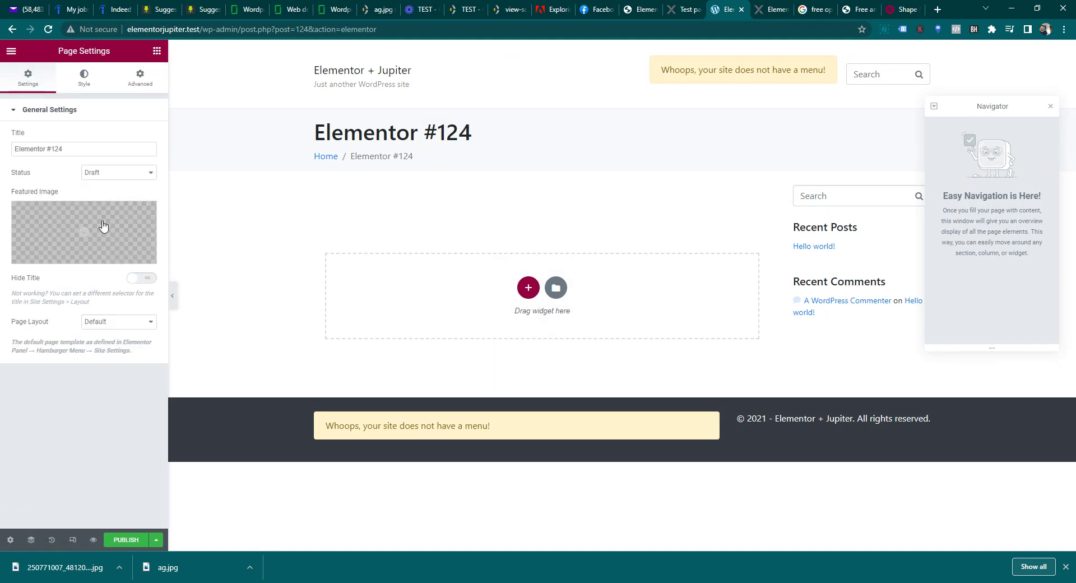
pyautogui.tripleClick(85, 147)
pyautogui.write('Test')
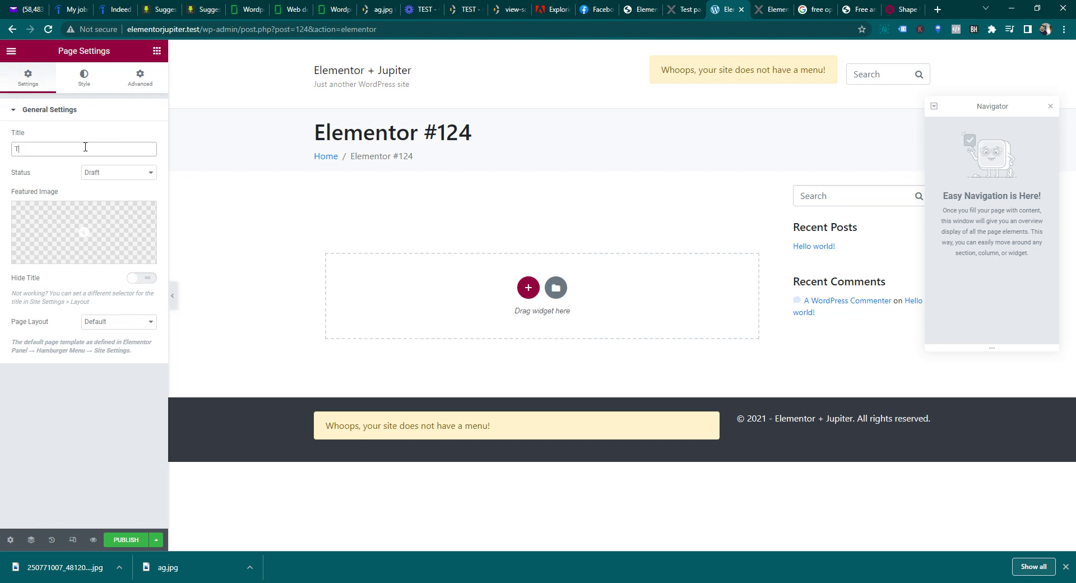
pyautogui.click(113, 323)
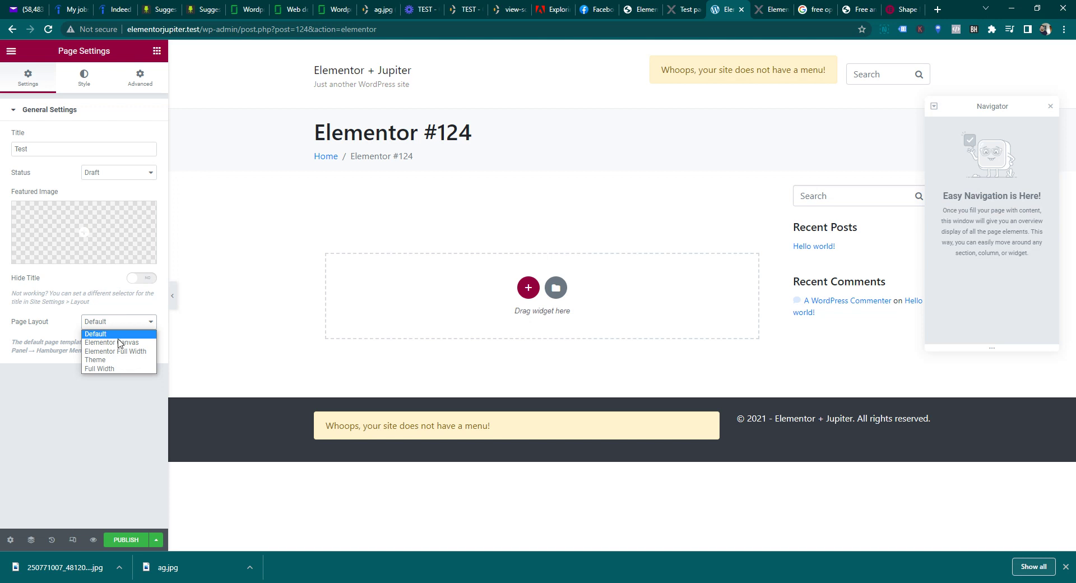
pyautogui.click(148, 343)
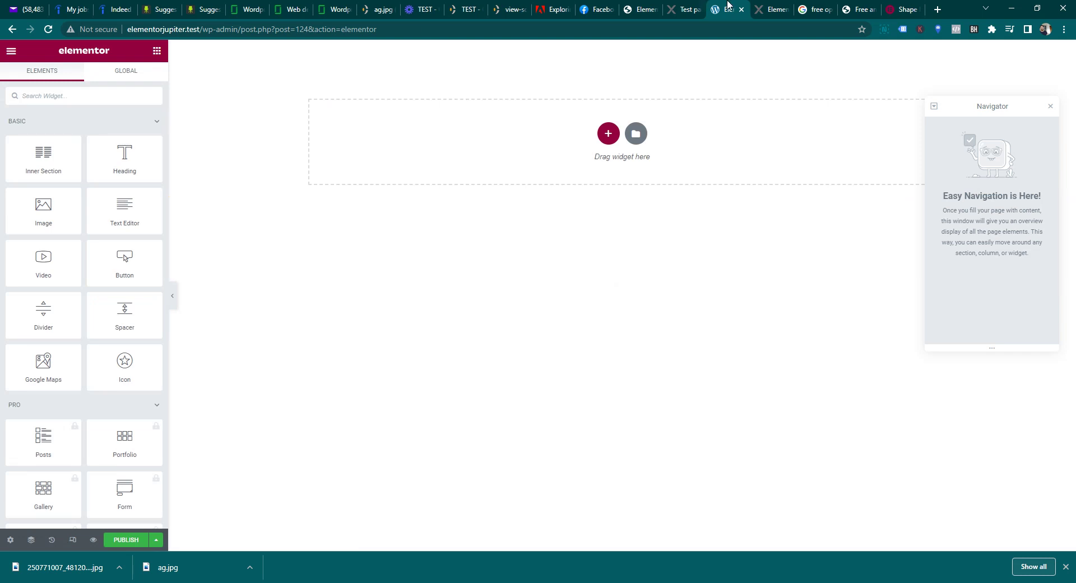
# - Add a section with a single-column structure to the empty page
pyautogui.click(686, 9)
pyautogui.click(726, 8)
pyautogui.moveTo(47, 157); pyautogui.dragTo(276, 163)
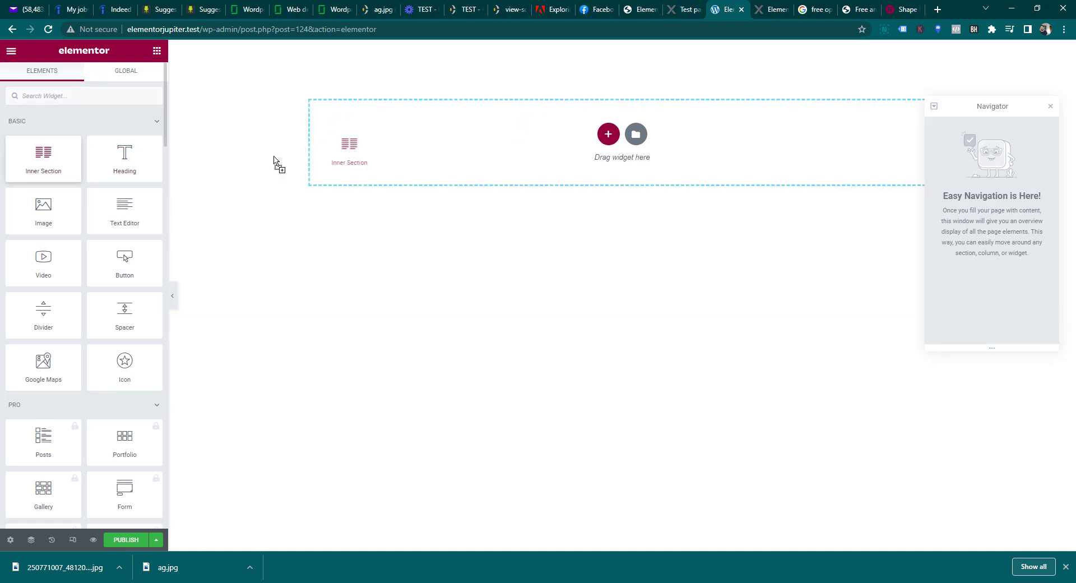
pyautogui.click(599, 137)
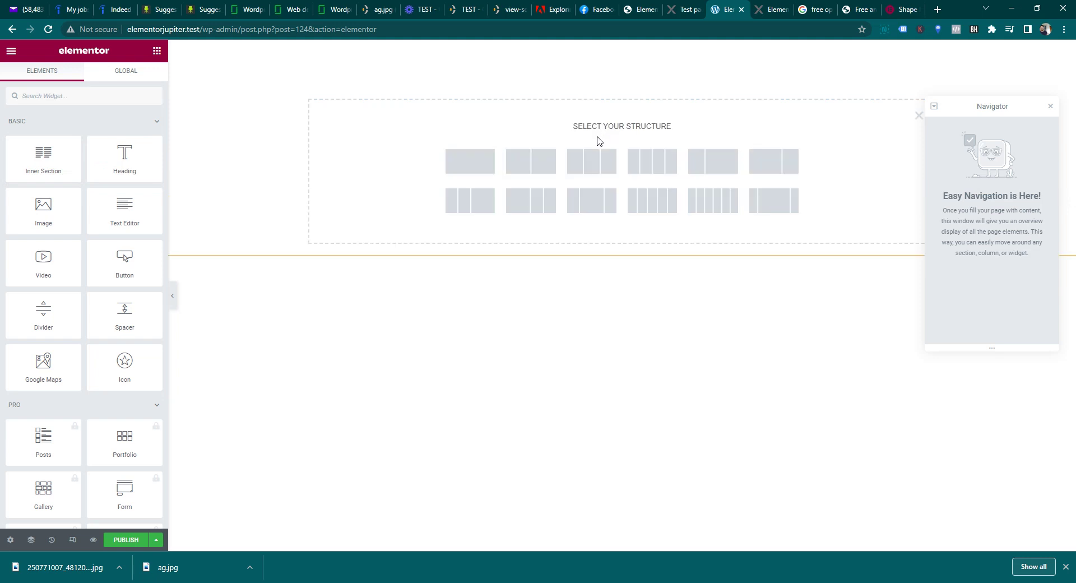
pyautogui.click(472, 172)
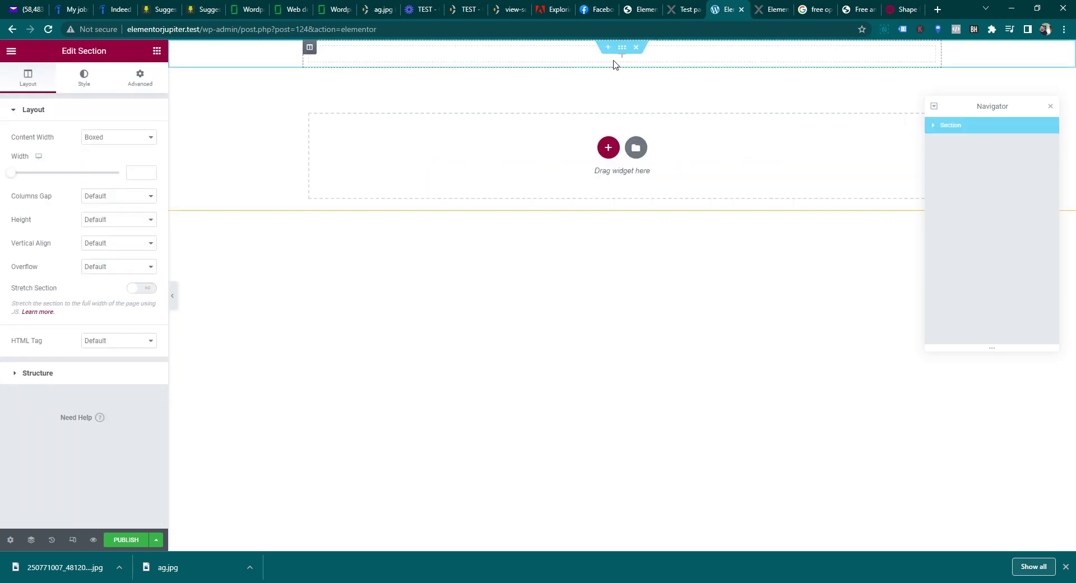
# - Search the widgets for shape and divider, and place the JX Divider widget in the section's column
pyautogui.click(158, 52)
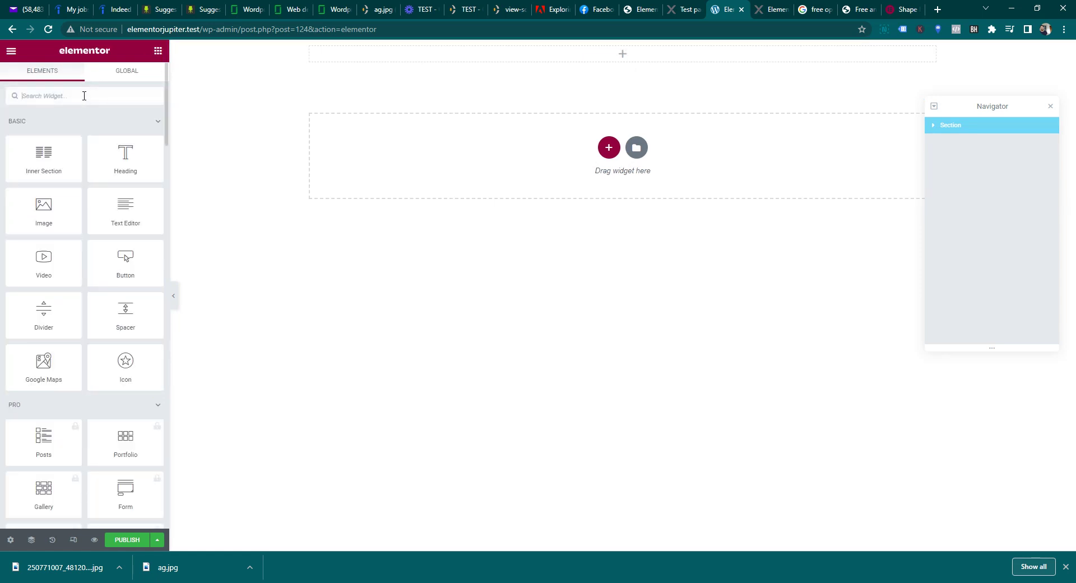
pyautogui.write('sh')
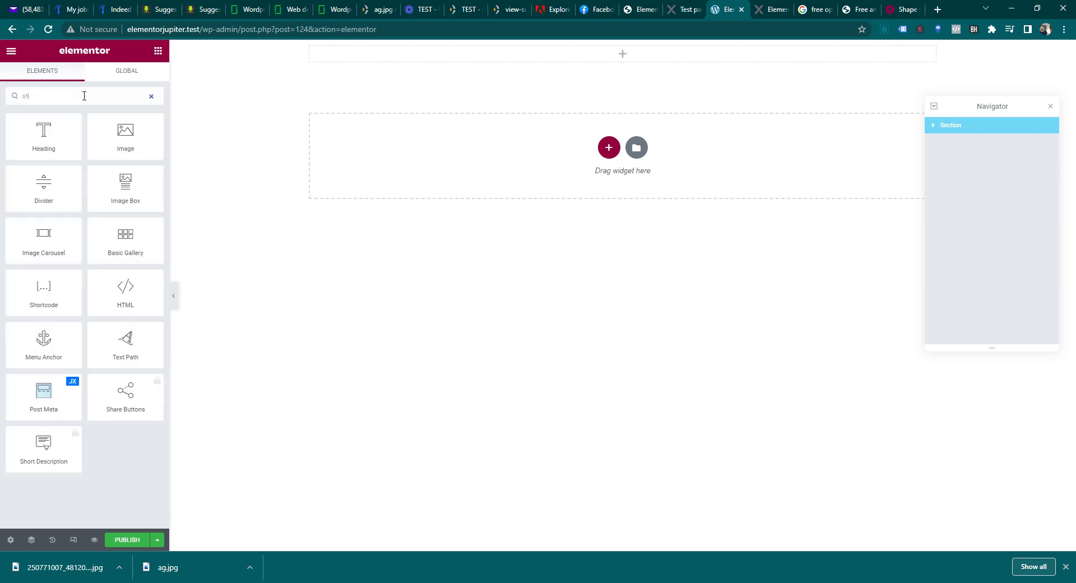
pyautogui.write('ape')
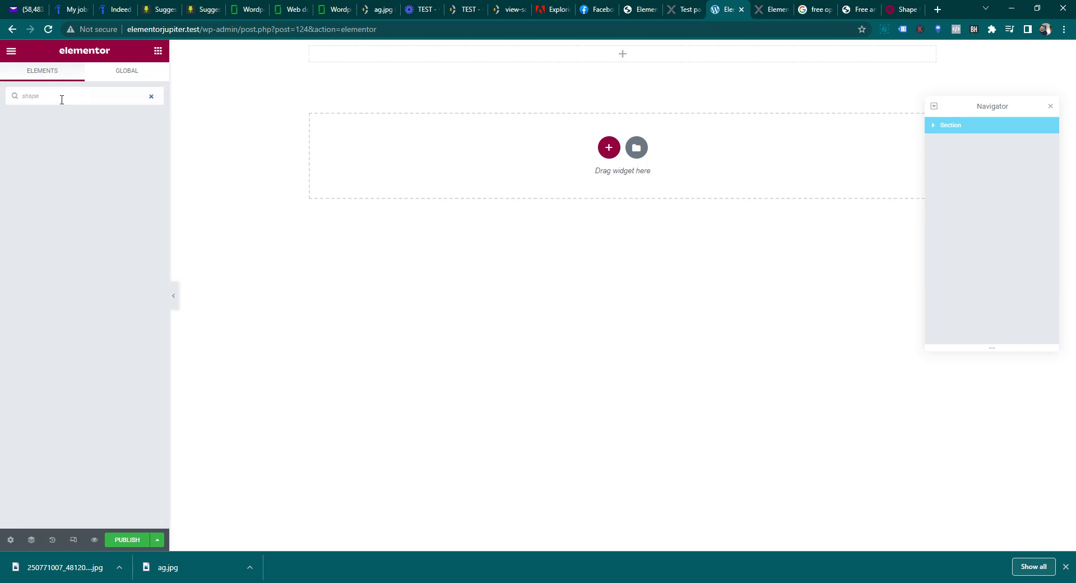
pyautogui.moveTo(62, 99); pyautogui.dragTo(1, 107)
pyautogui.write('divderi')
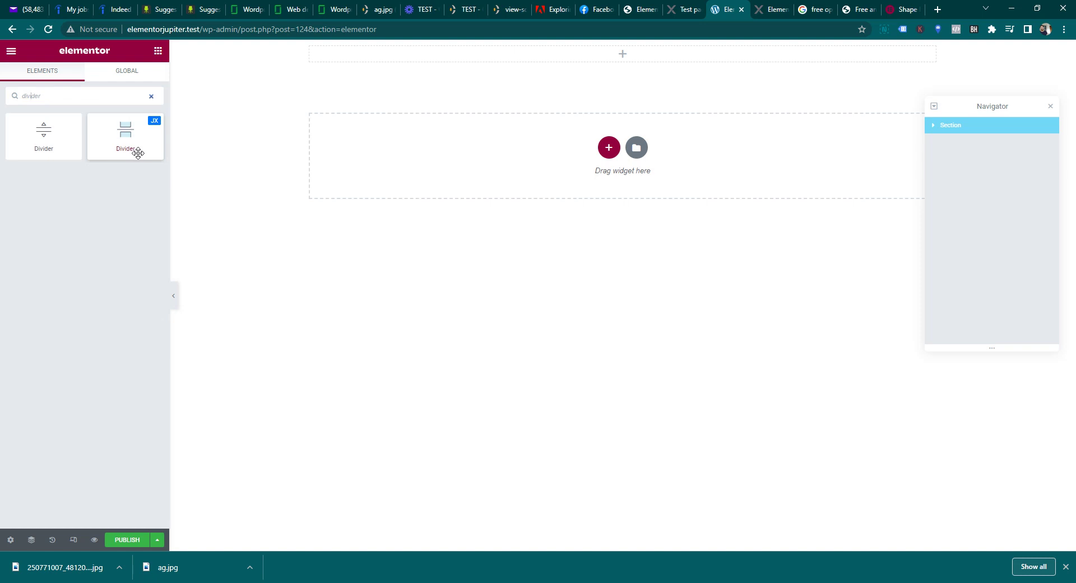
pyautogui.moveTo(137, 152); pyautogui.dragTo(557, 94)
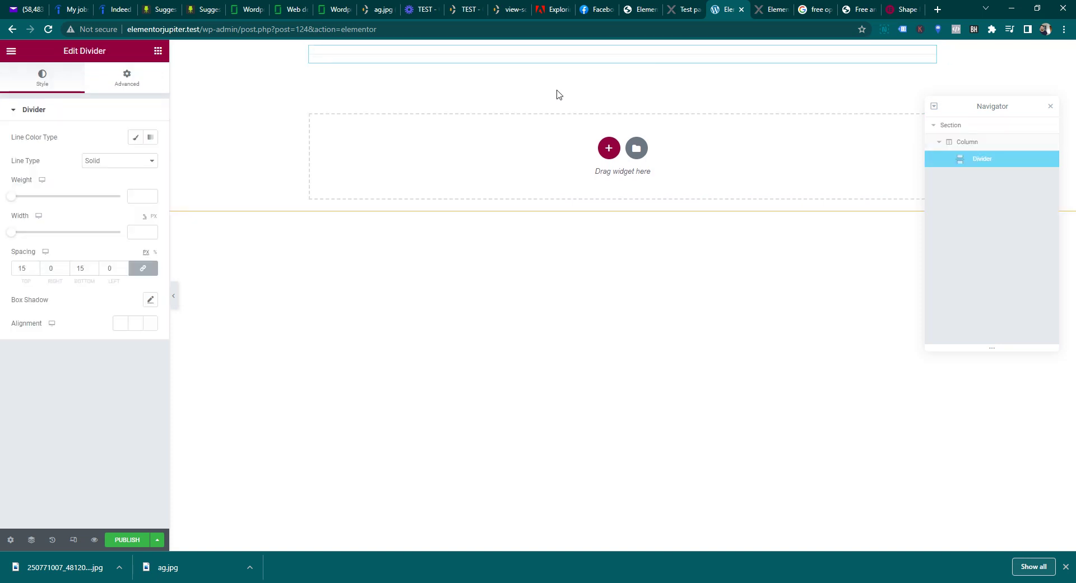
# - Check the placed divider's line type options and delete the divider from the column
pyautogui.click(137, 161)
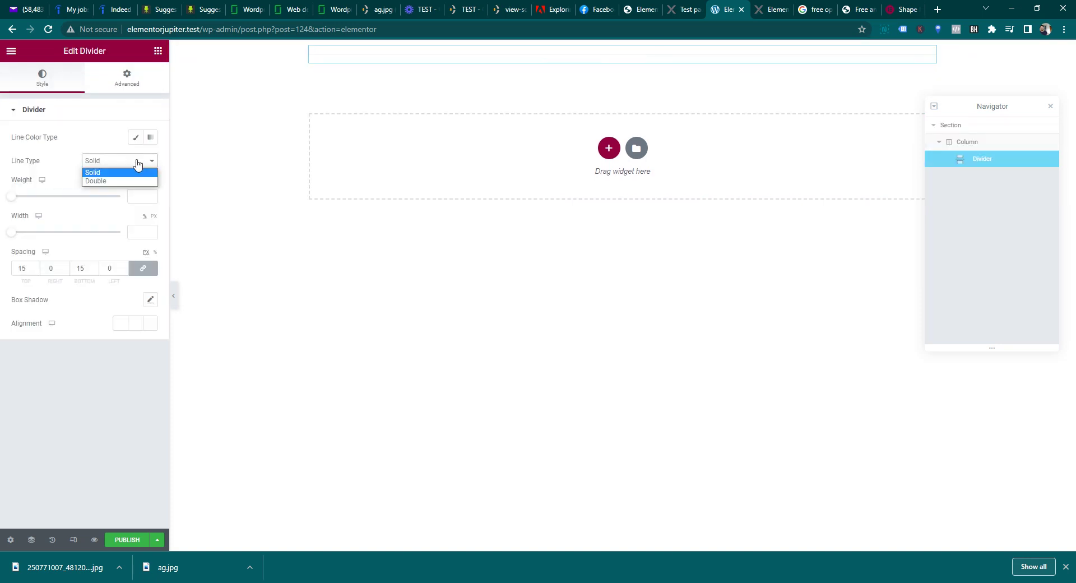
pyautogui.click(138, 163)
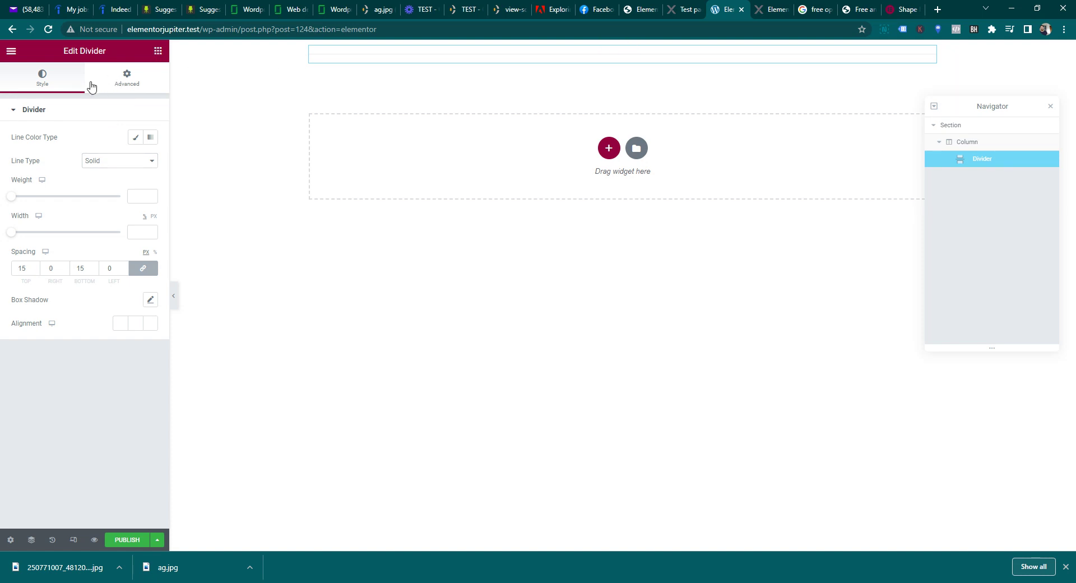
pyautogui.press('Escape')
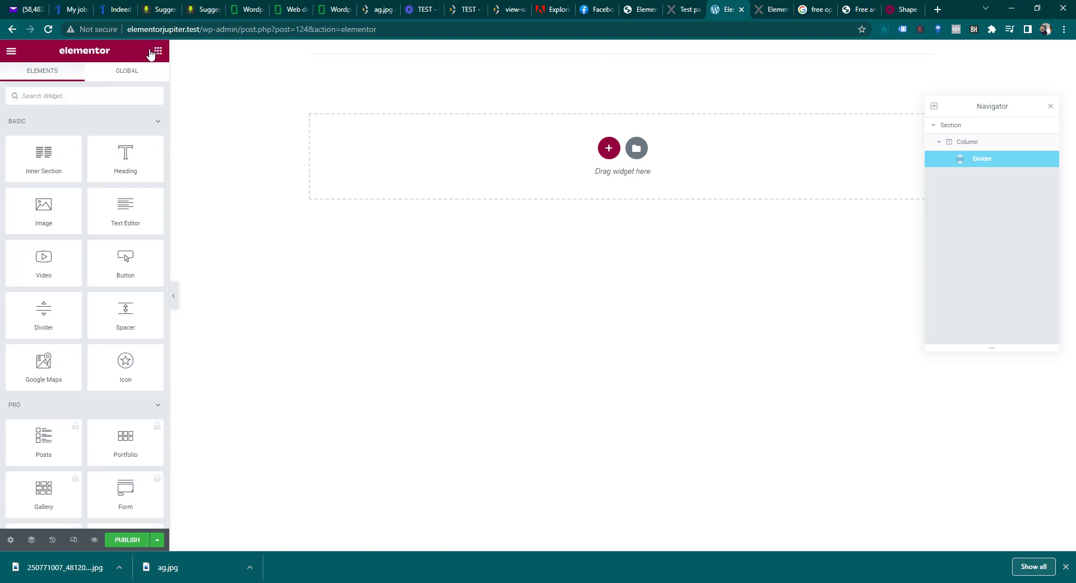
pyautogui.click(536, 56)
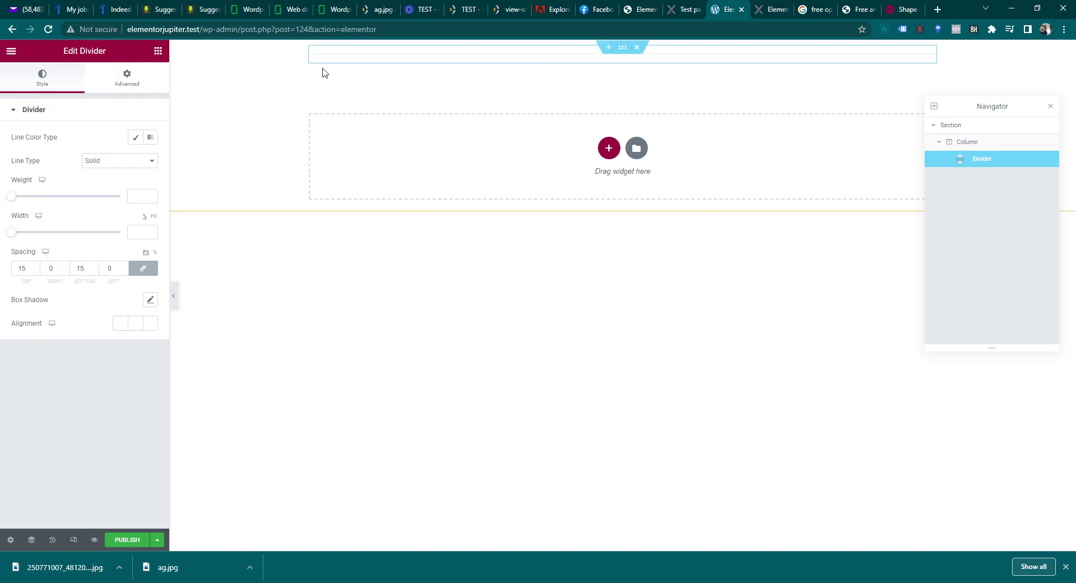
pyautogui.rightClick(479, 56)
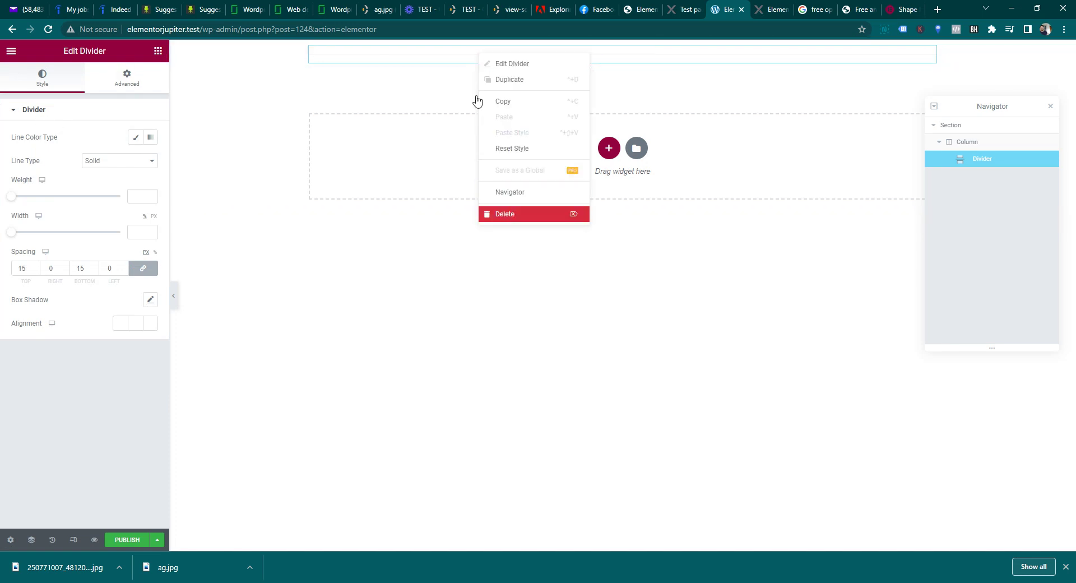
pyautogui.click(507, 213)
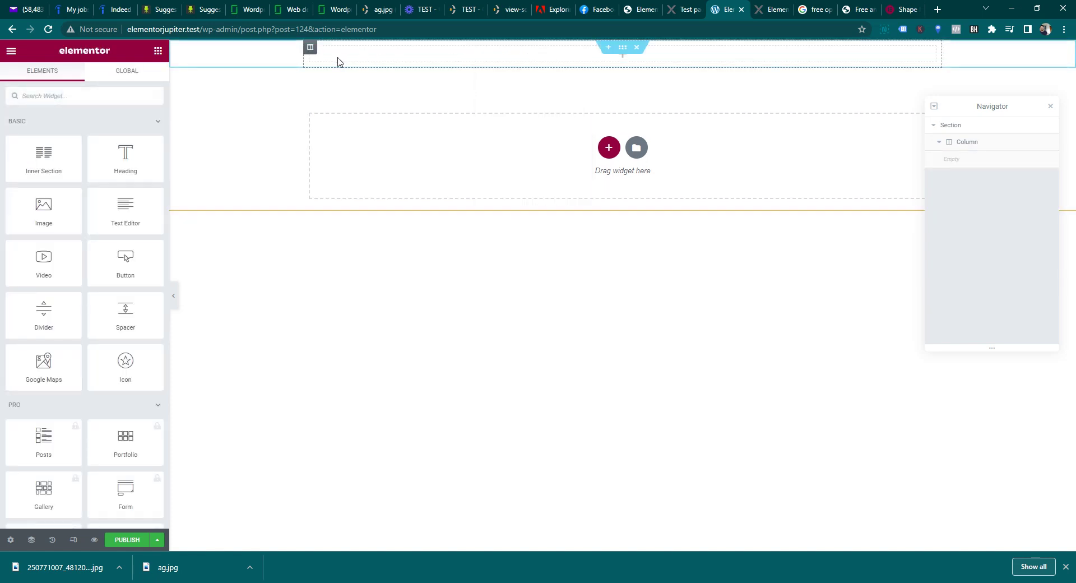
# - Look through the column's layout, style and advanced settings for a shape divider option
pyautogui.click(310, 48)
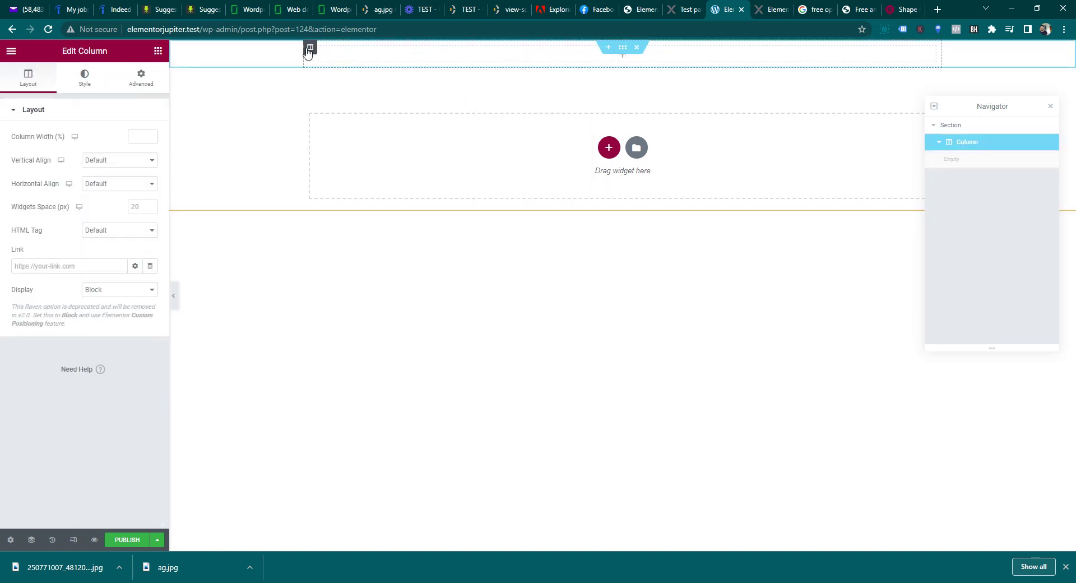
pyautogui.click(84, 82)
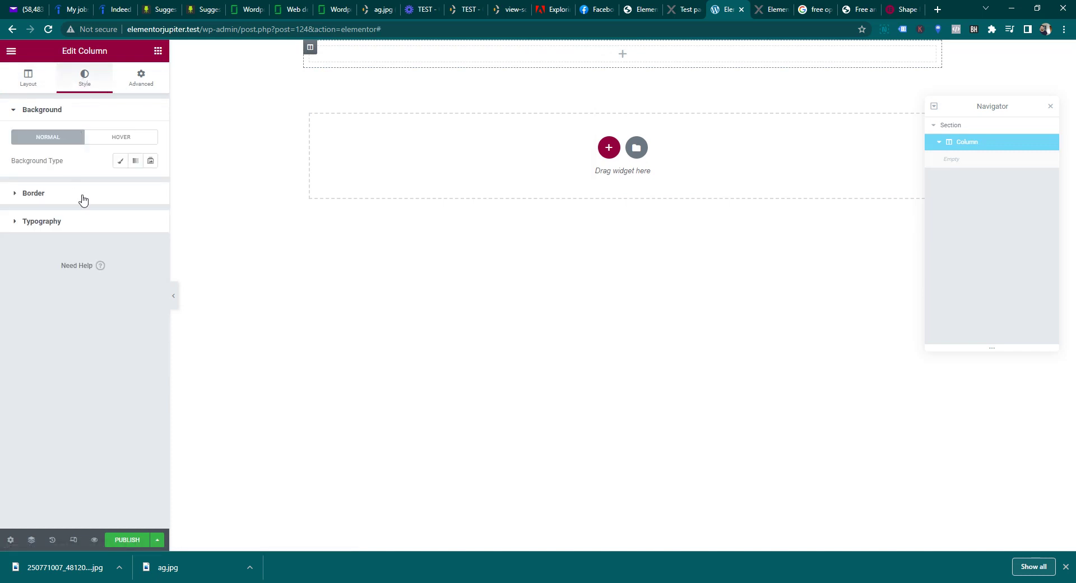
pyautogui.click(21, 84)
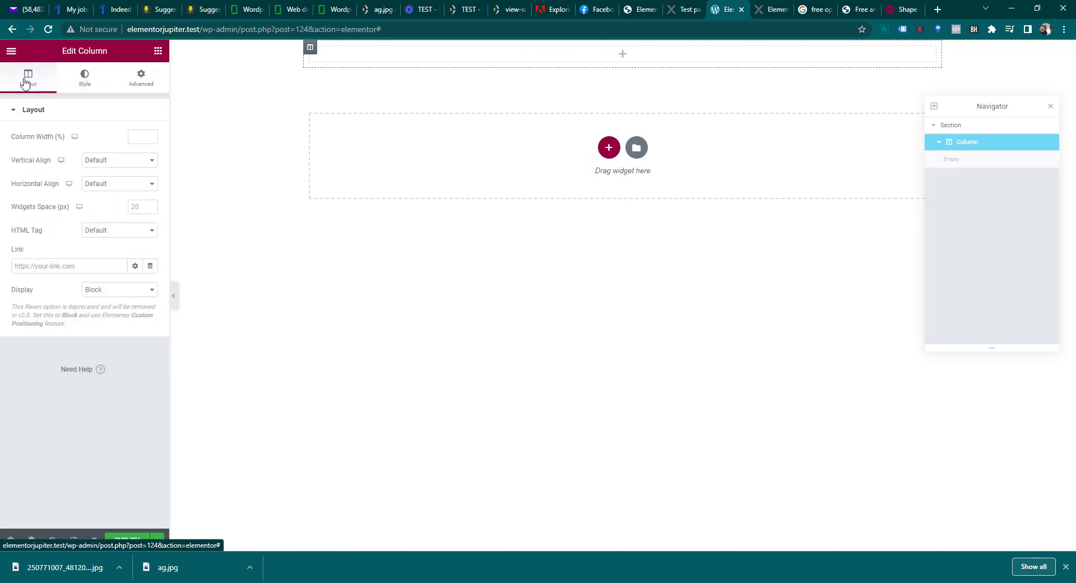
pyautogui.click(83, 78)
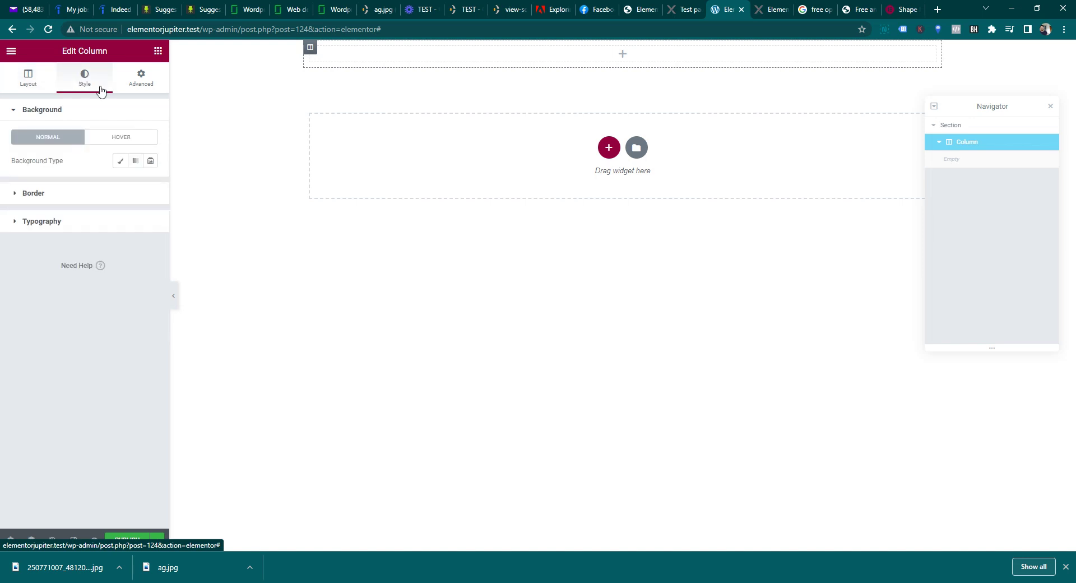
pyautogui.click(142, 82)
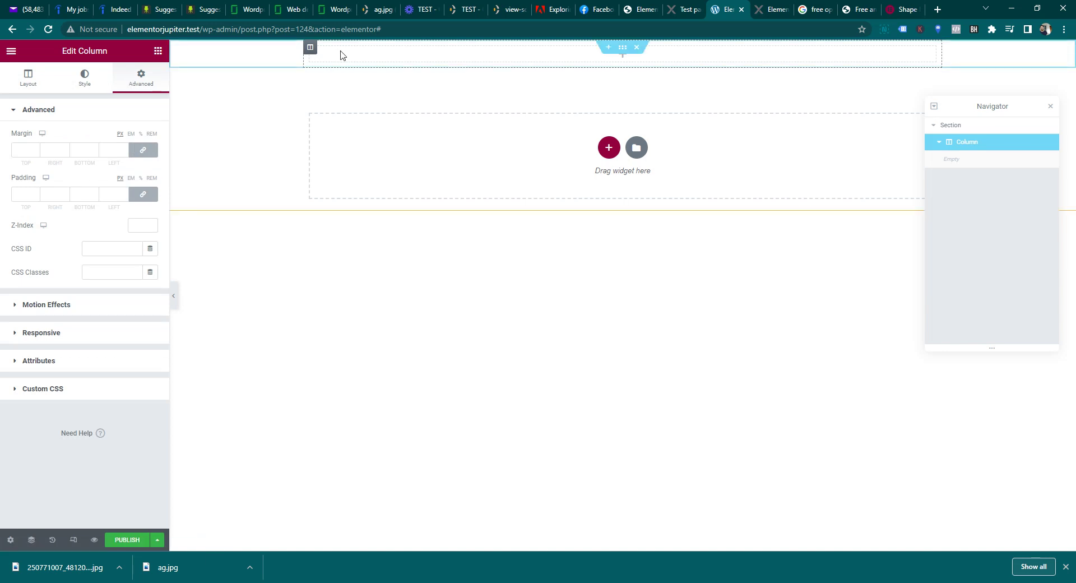
# - Give the section a top shape divider of type Arrow with a width of 300
pyautogui.click(621, 49)
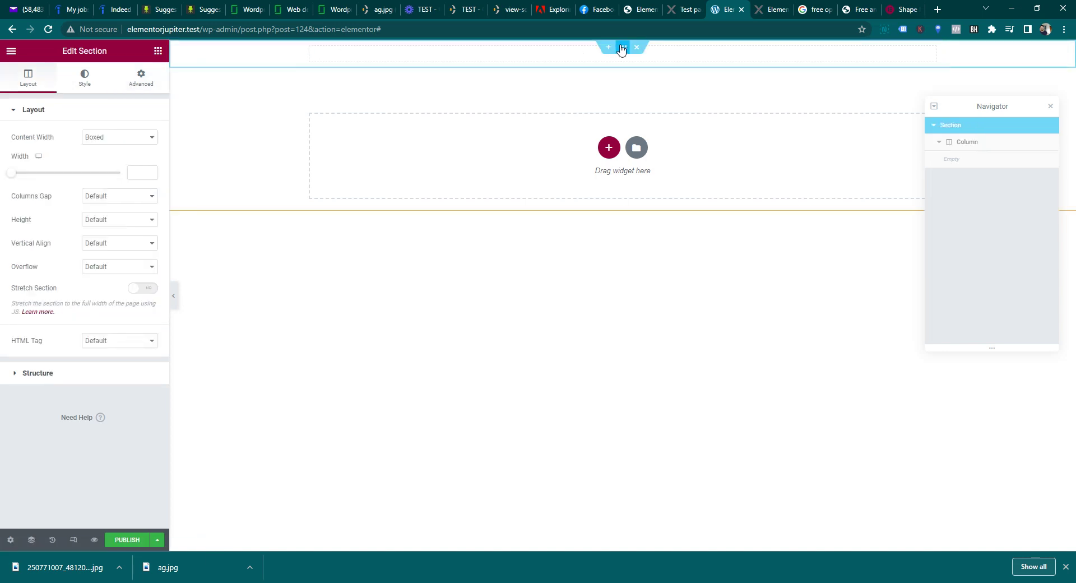
pyautogui.click(85, 78)
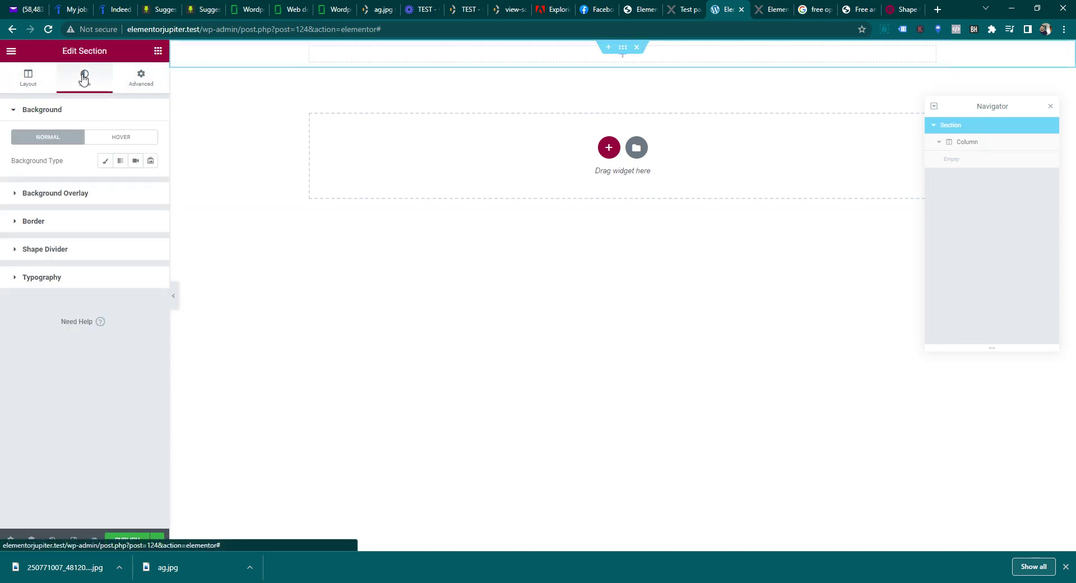
pyautogui.click(65, 257)
pyautogui.click(108, 245)
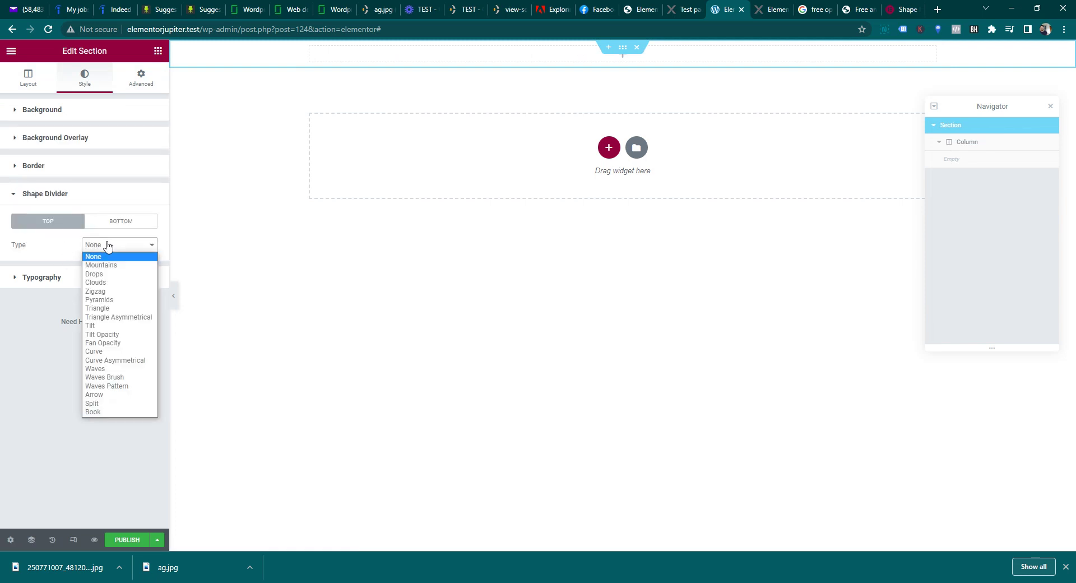
pyautogui.click(109, 397)
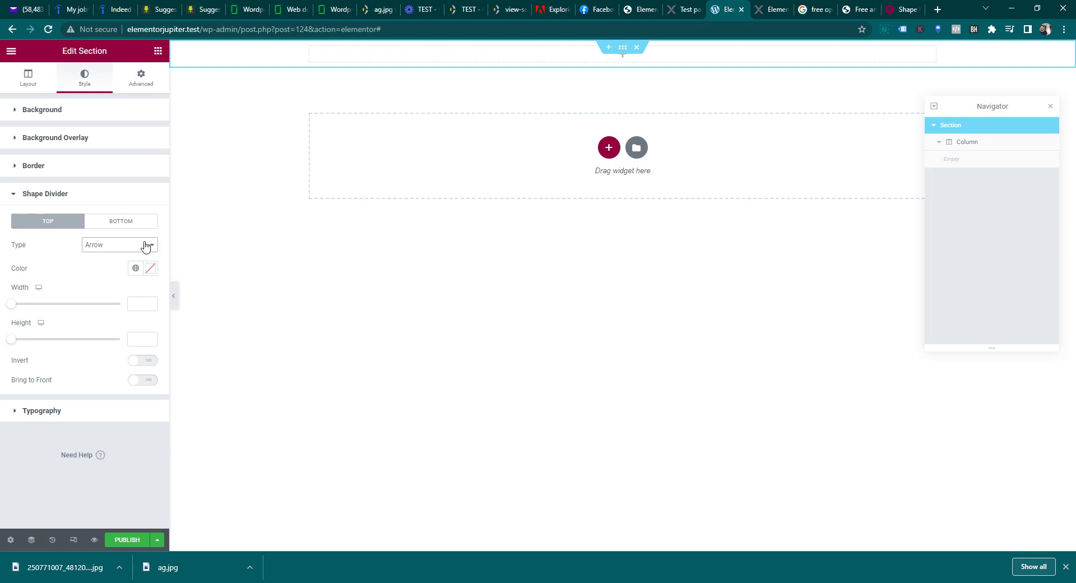
pyautogui.click(140, 305)
pyautogui.write('300')
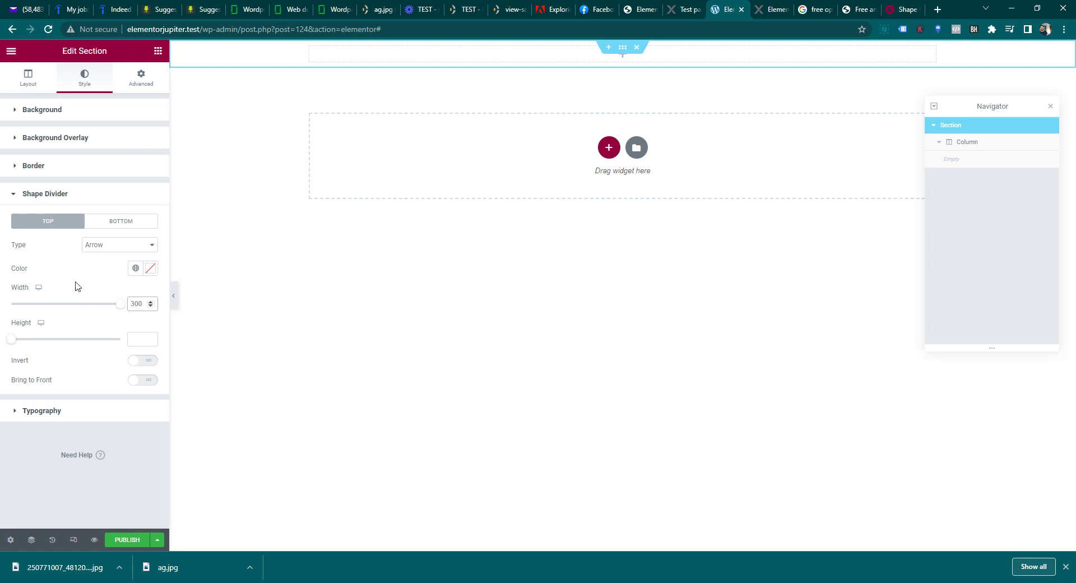
pyautogui.click(141, 339)
# - Copy the colour code of the Arrow shape divider from the "Industries of Our Experties" section on the finished Elementor page
pyautogui.click(641, 9)
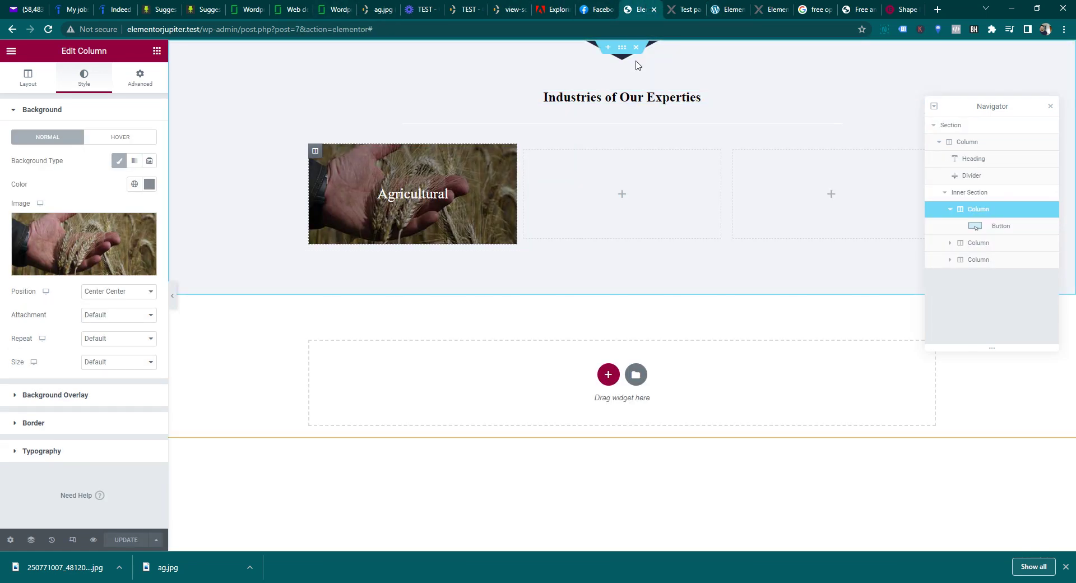
pyautogui.click(621, 51)
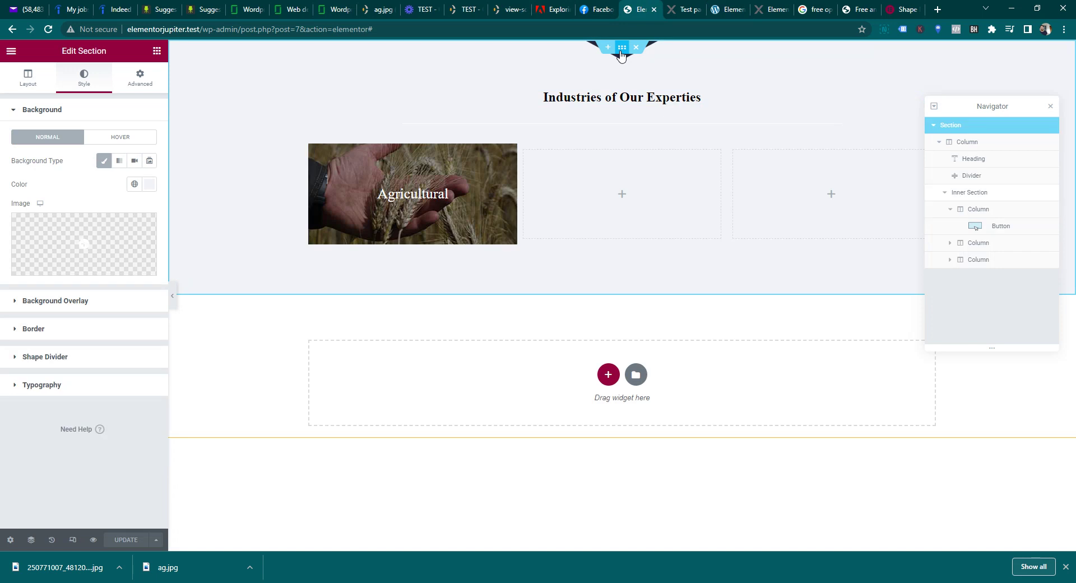
pyautogui.click(68, 357)
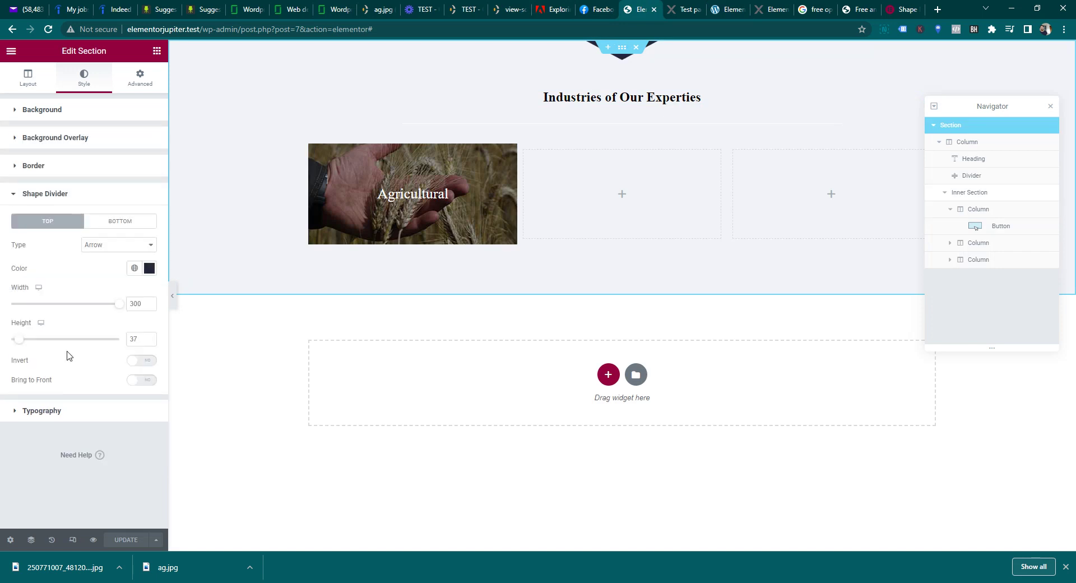
pyautogui.click(148, 270)
pyautogui.hotkey('ctrl', 'c')
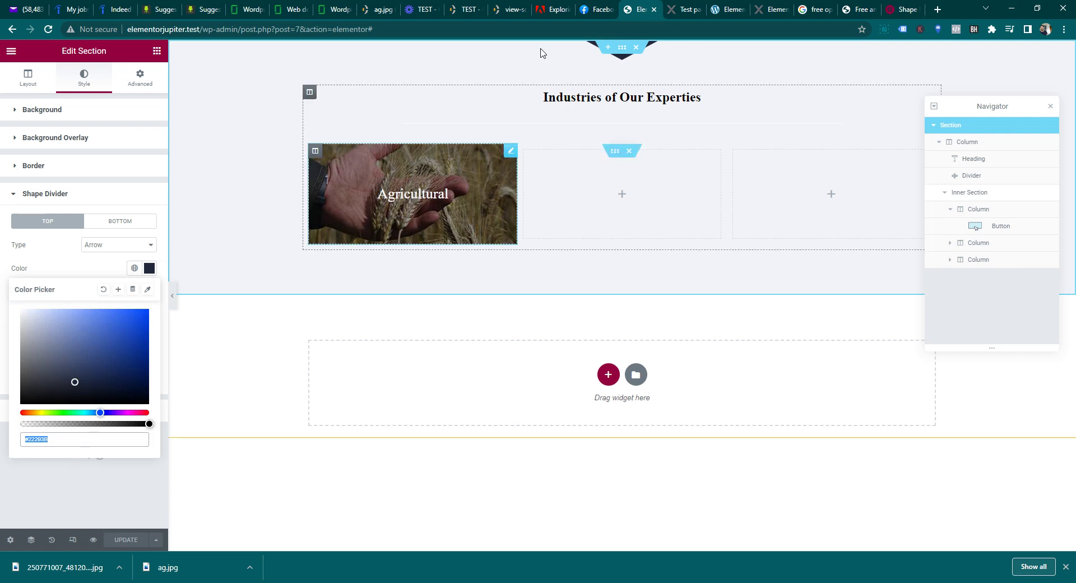
# - Set the new section's Arrow shape divider to a height of 37 and give it the copied colour #222938
pyautogui.click(730, 4)
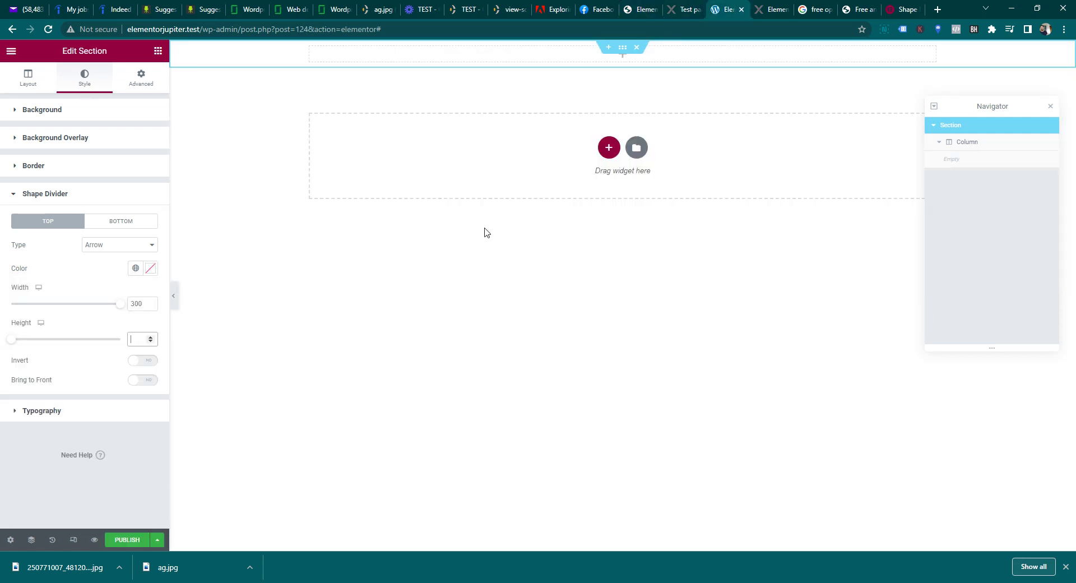
pyautogui.click(134, 338)
pyautogui.click(661, 5)
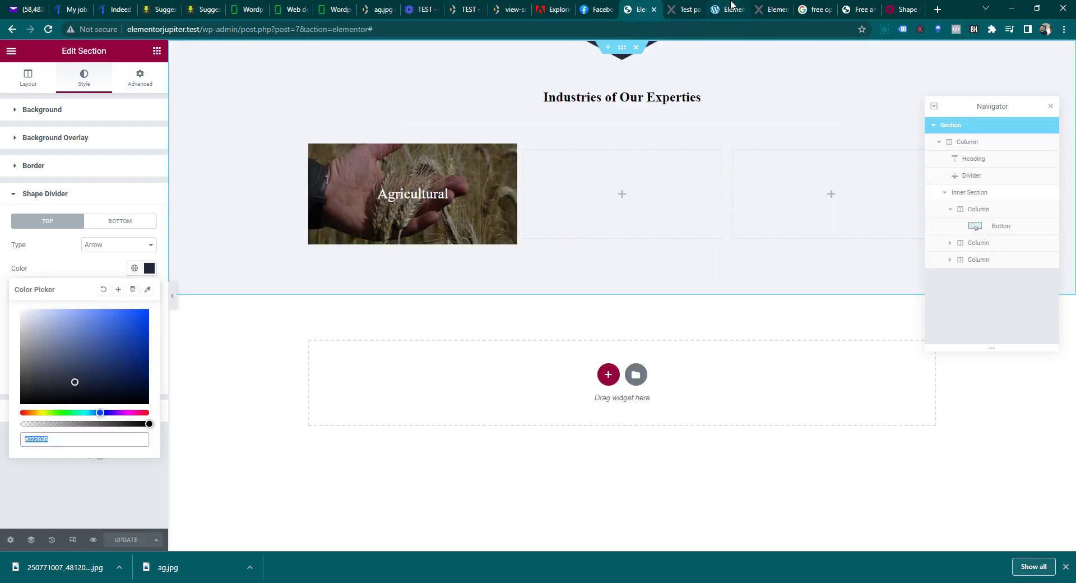
pyautogui.click(144, 472)
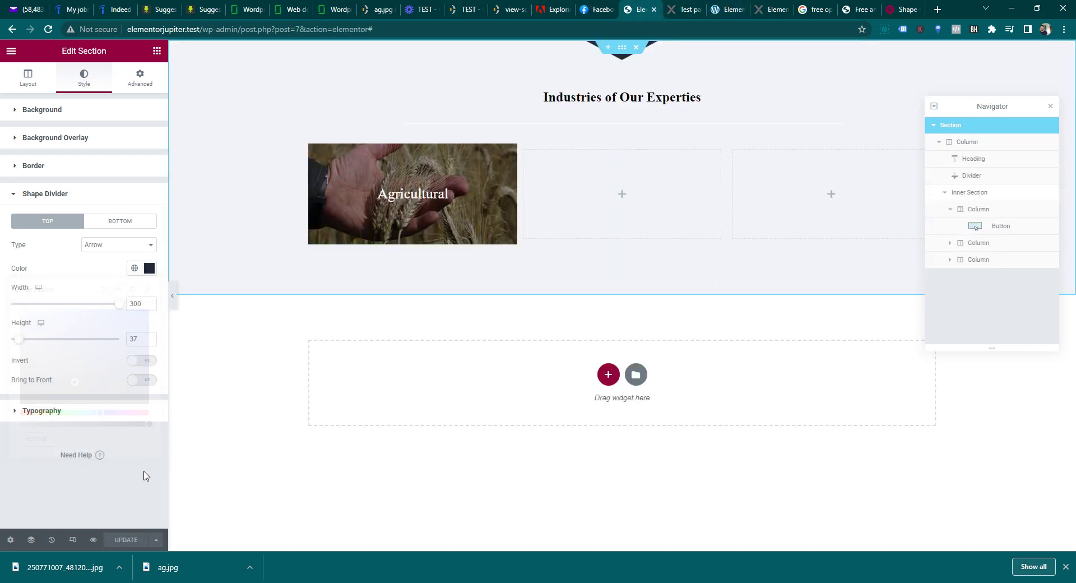
pyautogui.click(723, 6)
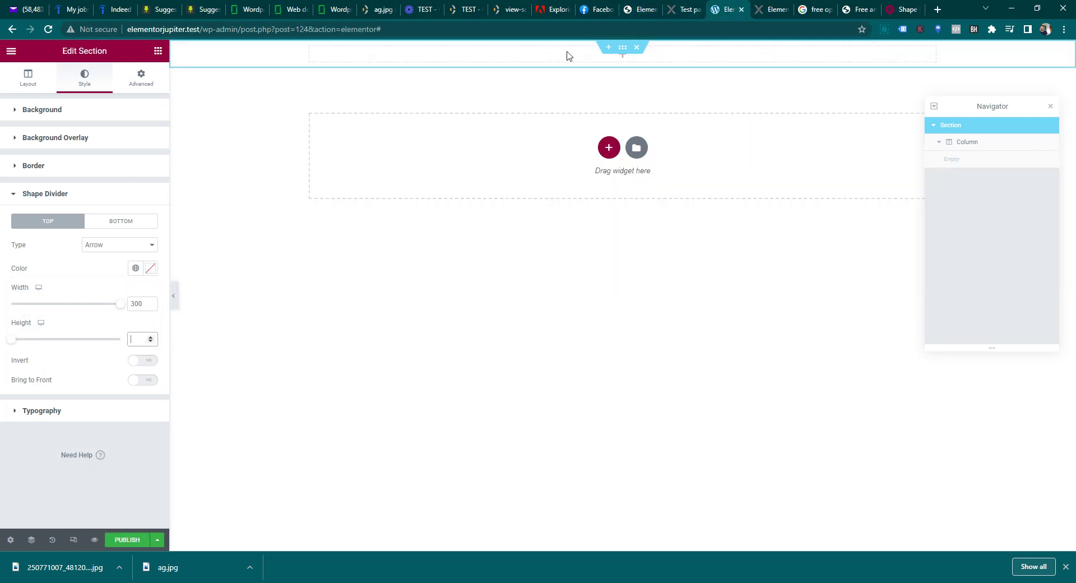
pyautogui.click(139, 338)
pyautogui.write('37')
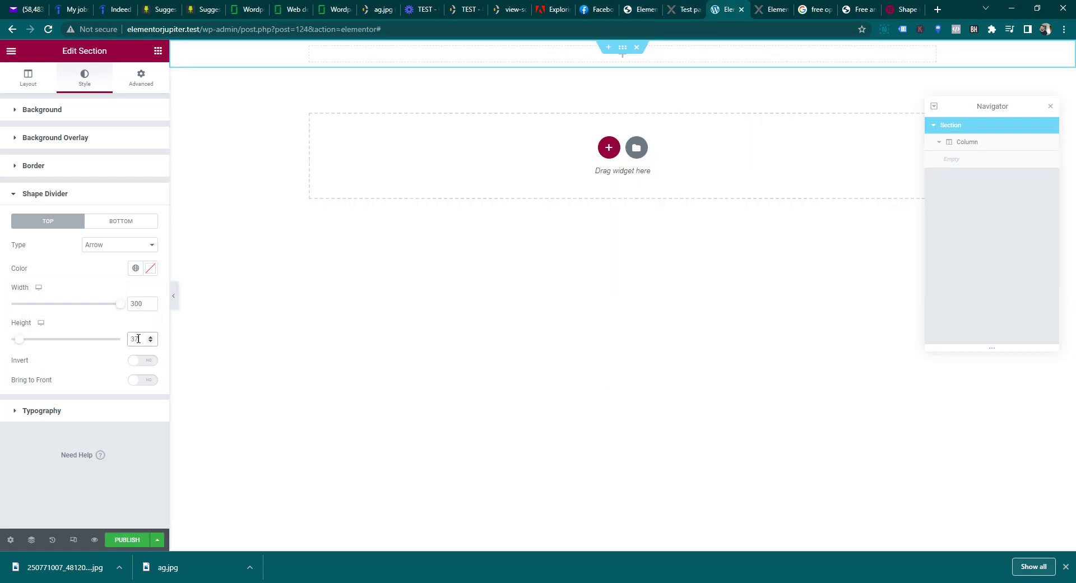
pyautogui.click(150, 268)
pyautogui.hotkey('ctrl', 'v')
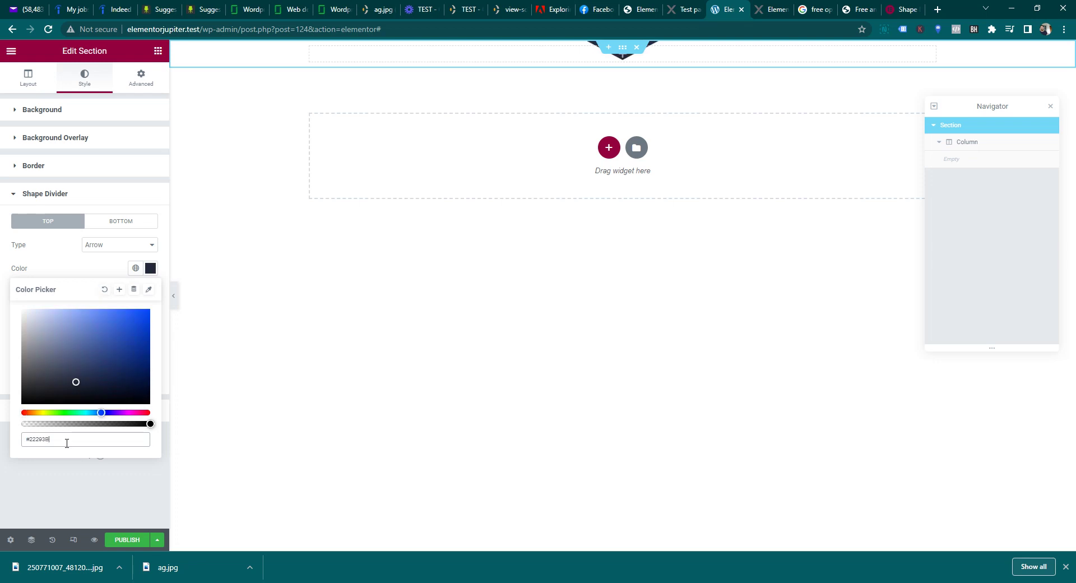
pyautogui.click(62, 480)
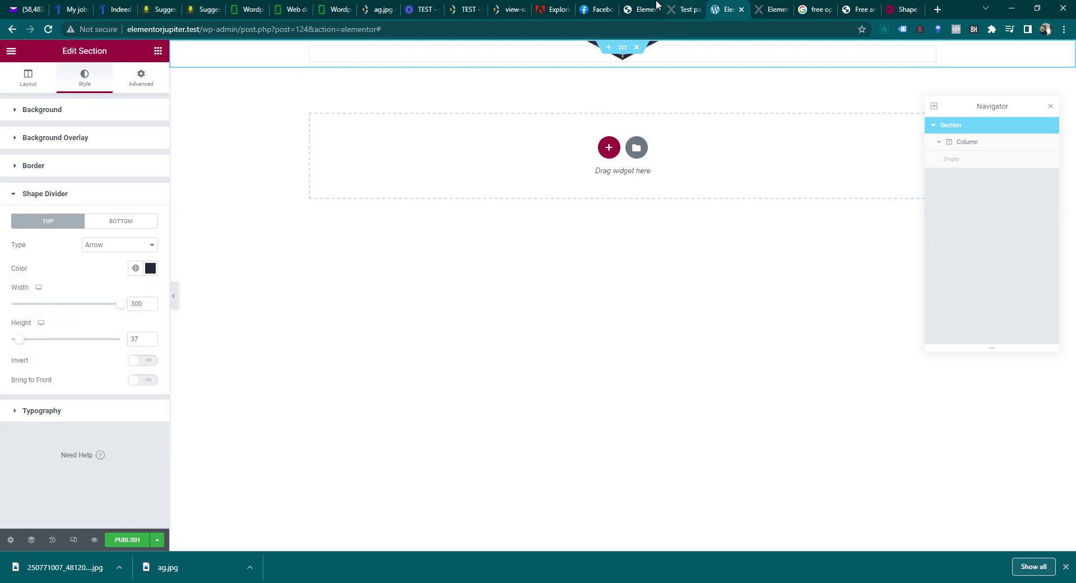
# - Check the live test page's layout and add a Heading widget to the new section's empty column
pyautogui.click(466, 9)
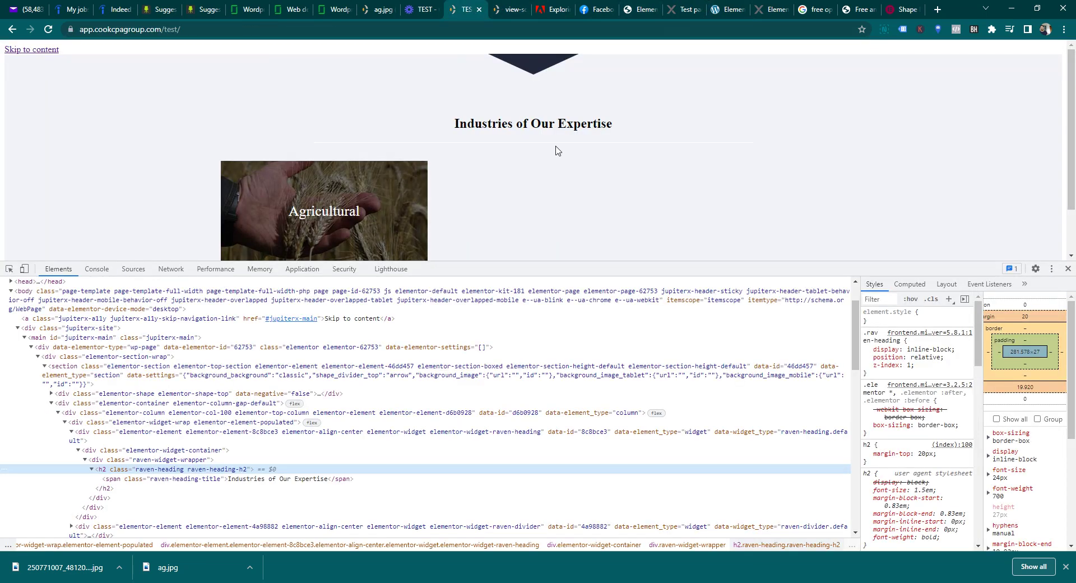
pyautogui.click(722, 8)
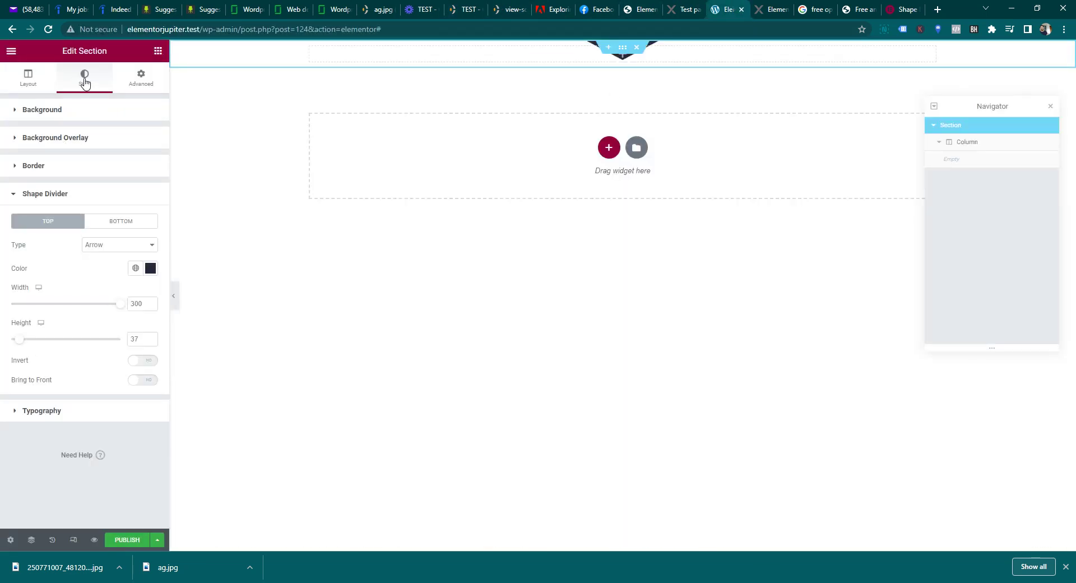
pyautogui.click(157, 50)
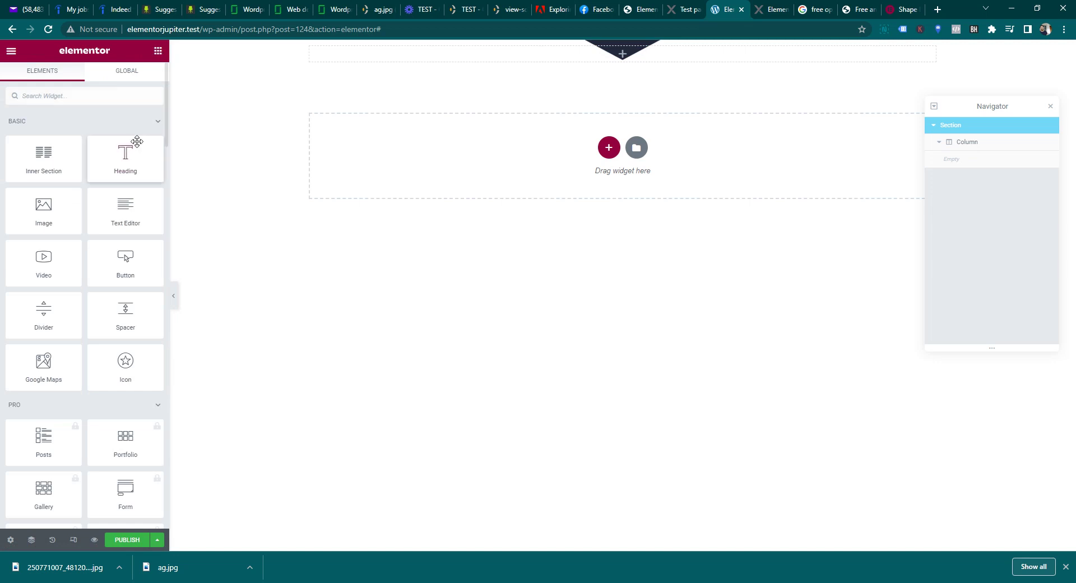
pyautogui.moveTo(137, 141); pyautogui.dragTo(580, 54)
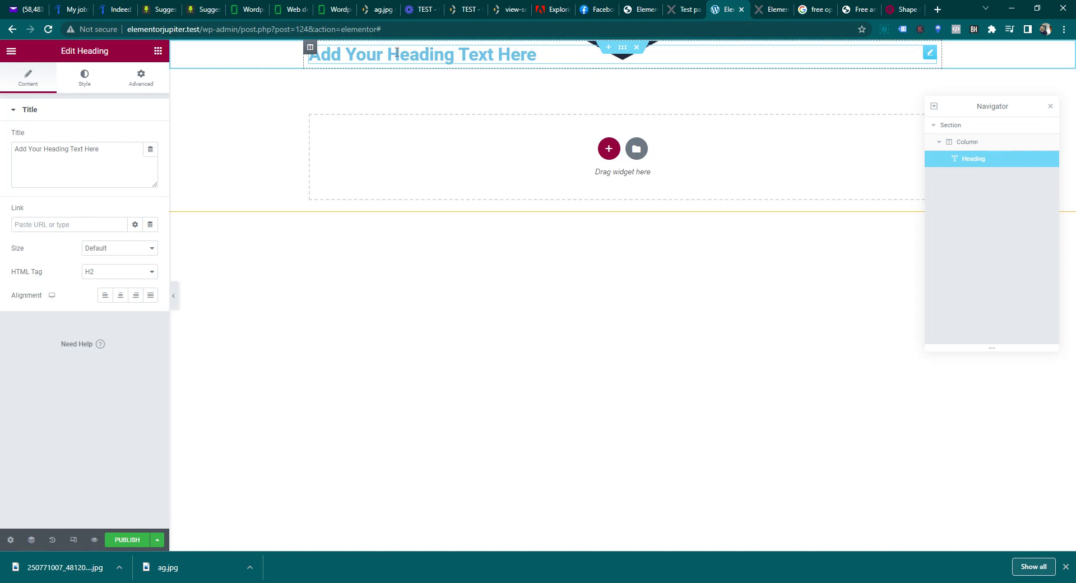
# - Set the heading's title to "Industries of Our Expertise", following the wording on the live test page
pyautogui.click(642, 9)
pyautogui.click(730, 5)
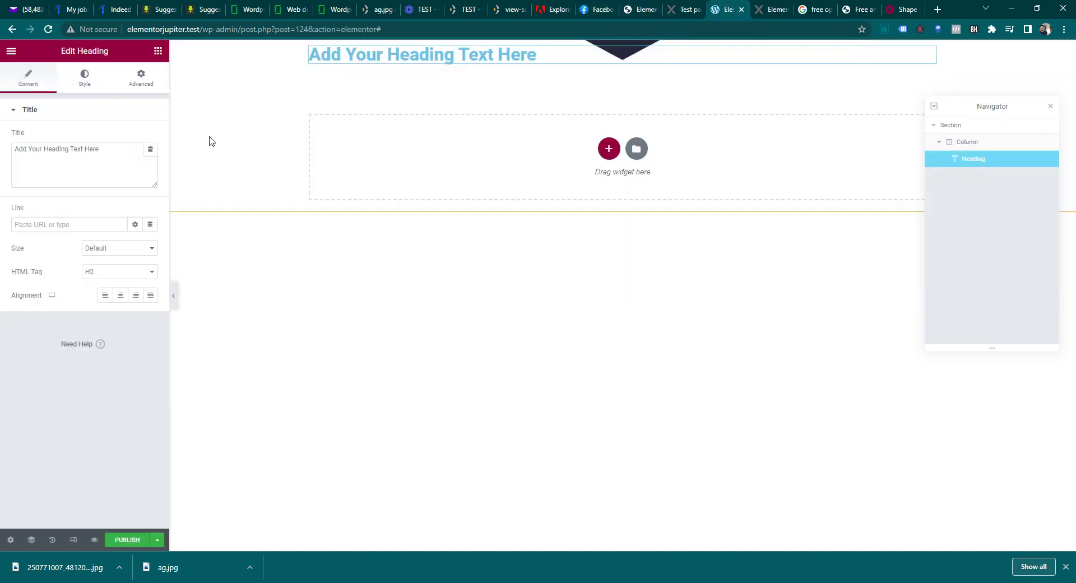
pyautogui.tripleClick(83, 157)
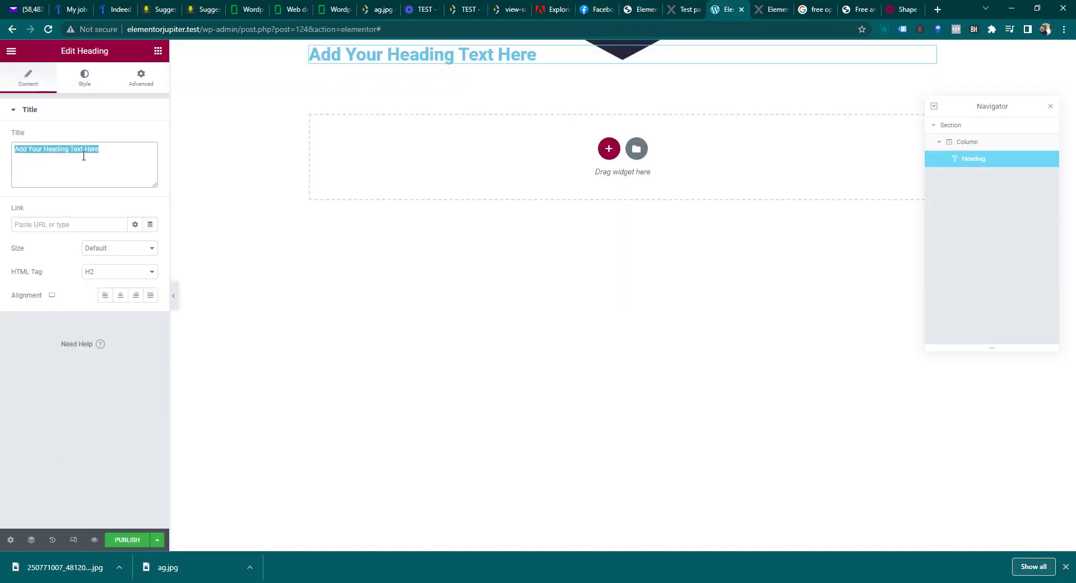
pyautogui.write('Industries')
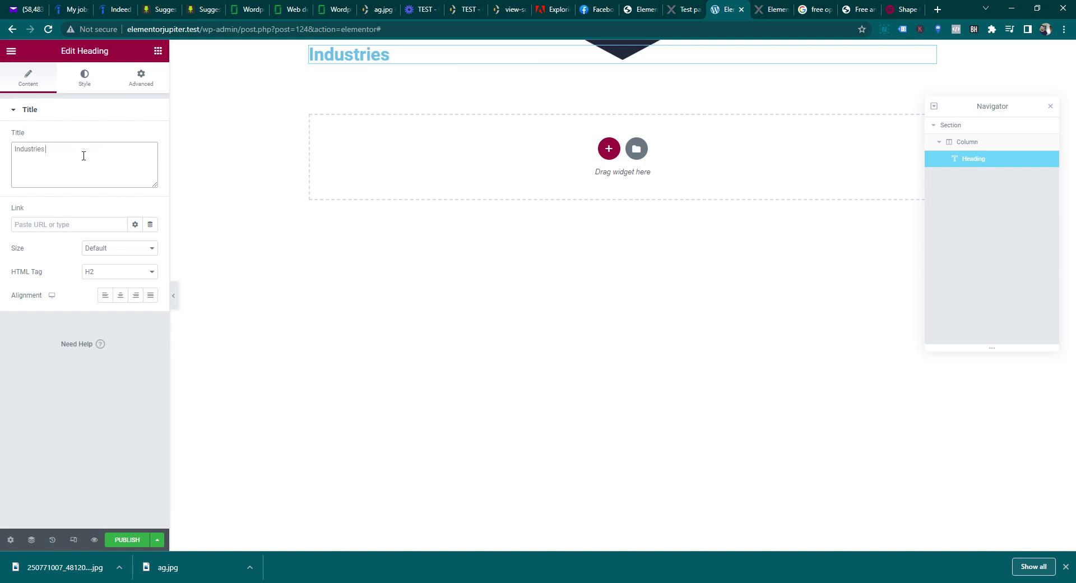
pyautogui.write(' of Our')
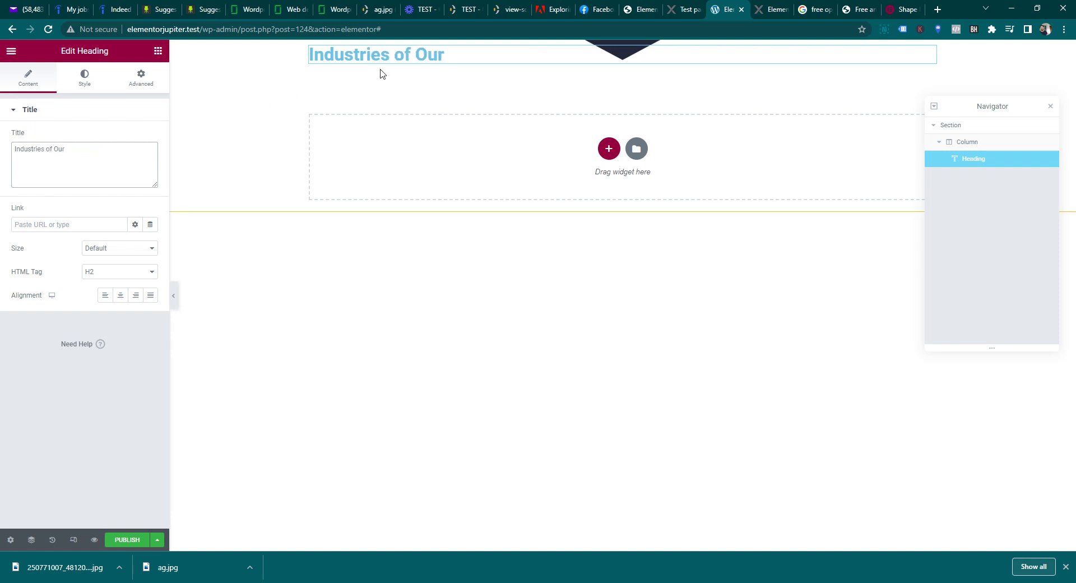
pyautogui.click(641, 9)
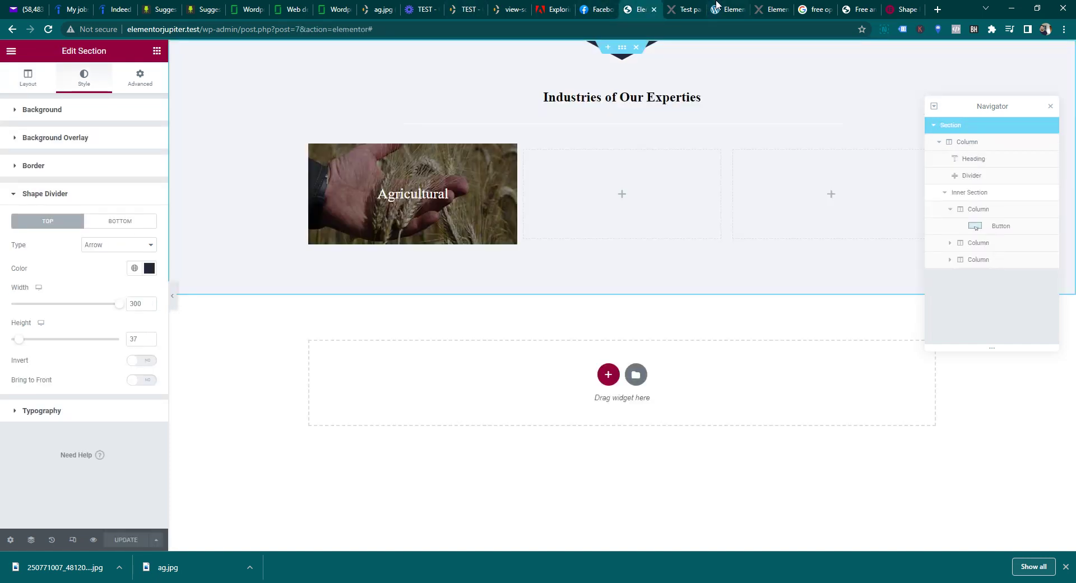
pyautogui.click(732, 8)
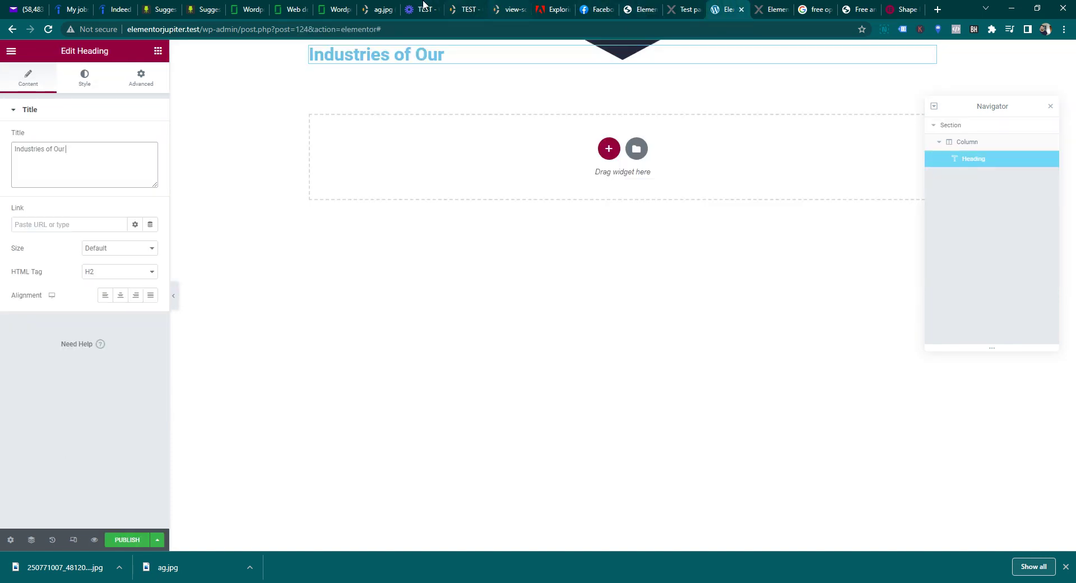
pyautogui.click(459, 6)
pyautogui.click(720, 8)
pyautogui.write('Exper')
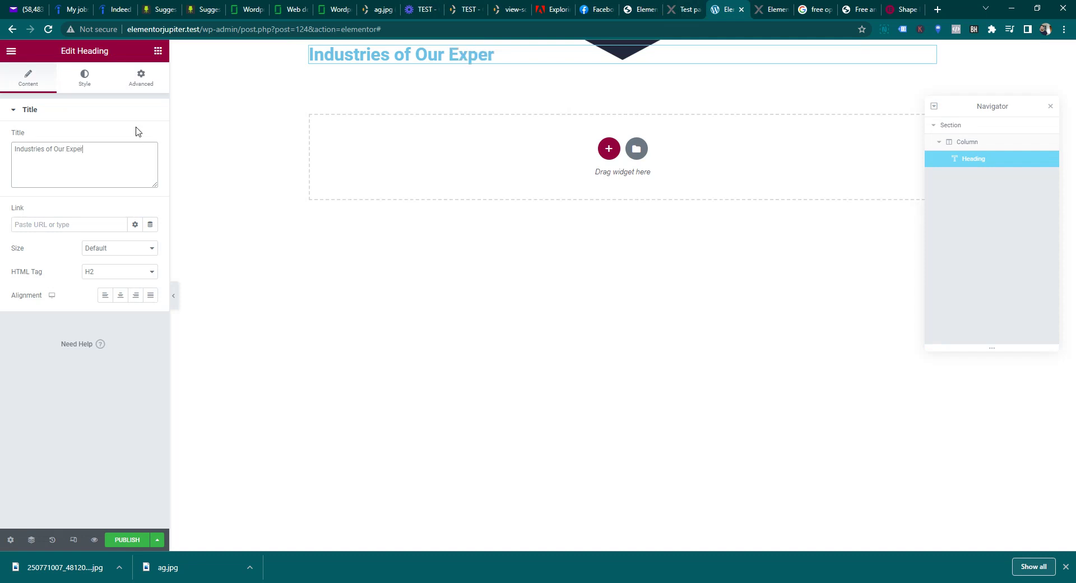
pyautogui.write('tise')
# - Align the "Industries of Our Expertise" heading to the center
pyautogui.click(85, 73)
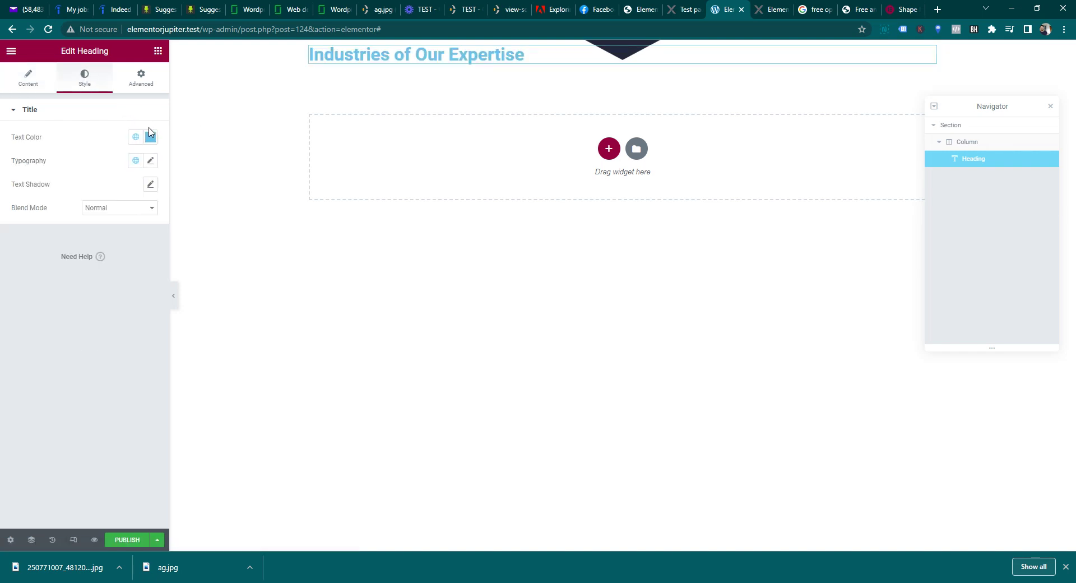
pyautogui.click(26, 76)
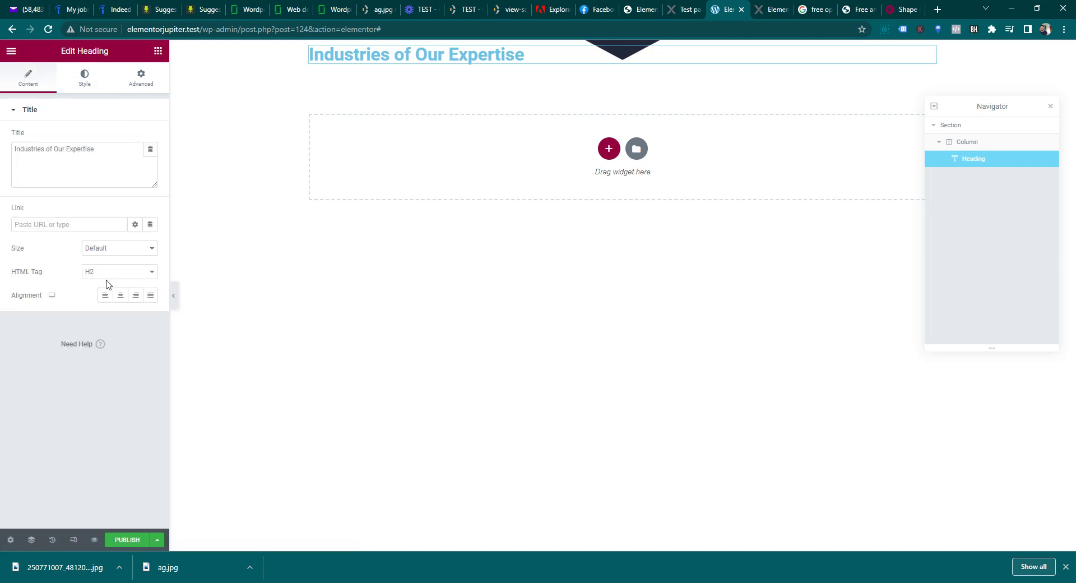
pyautogui.click(119, 295)
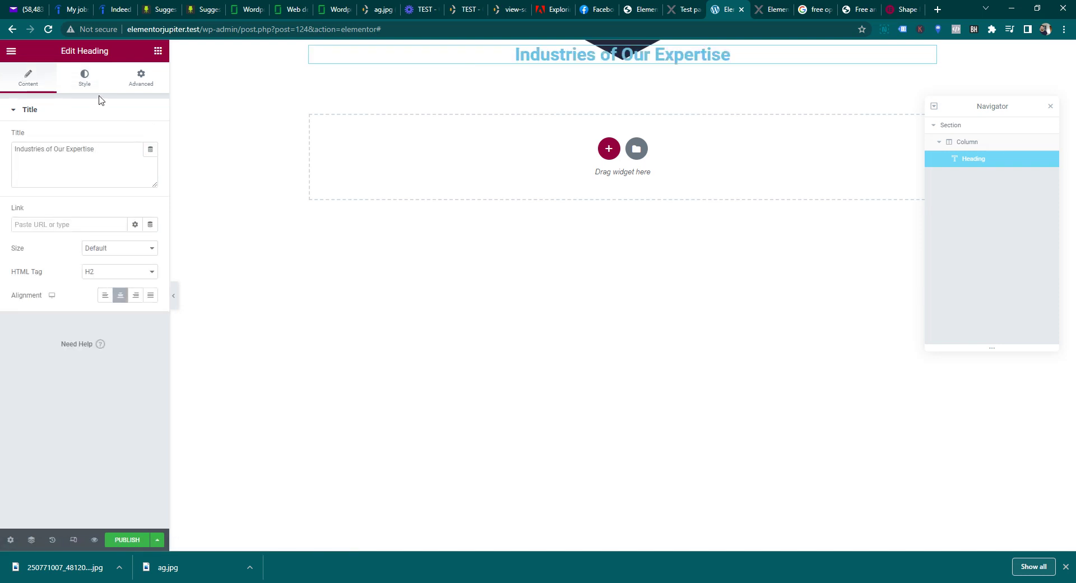
# - Apply the Secondary global font to the heading's typography
pyautogui.click(87, 79)
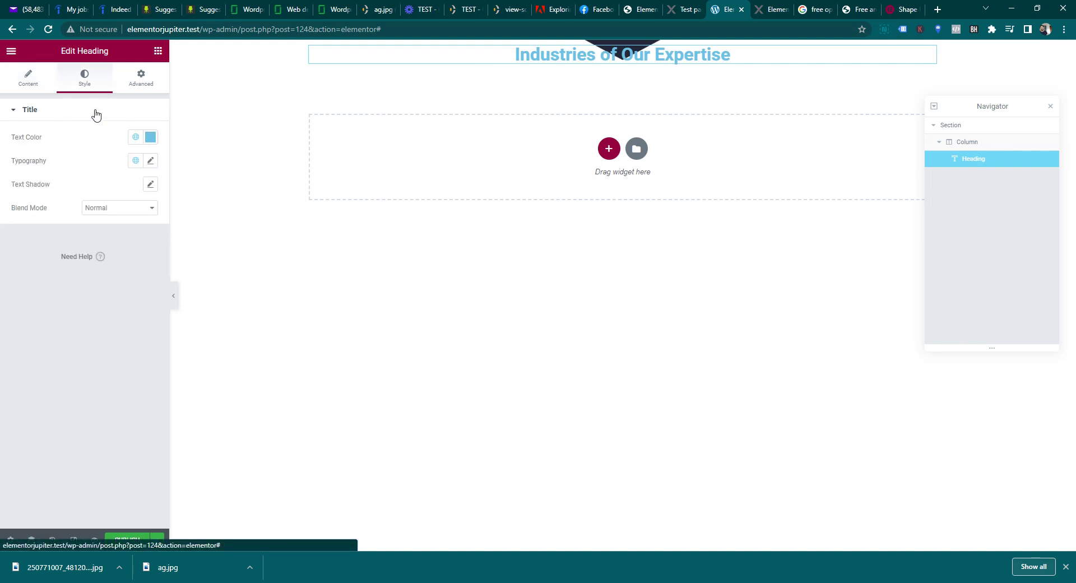
pyautogui.click(150, 162)
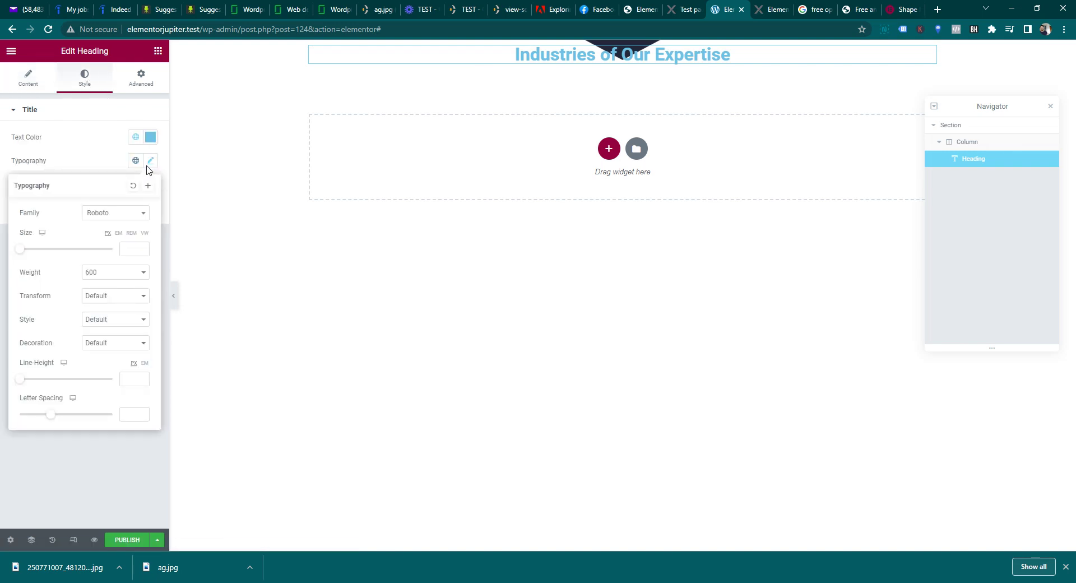
pyautogui.click(135, 162)
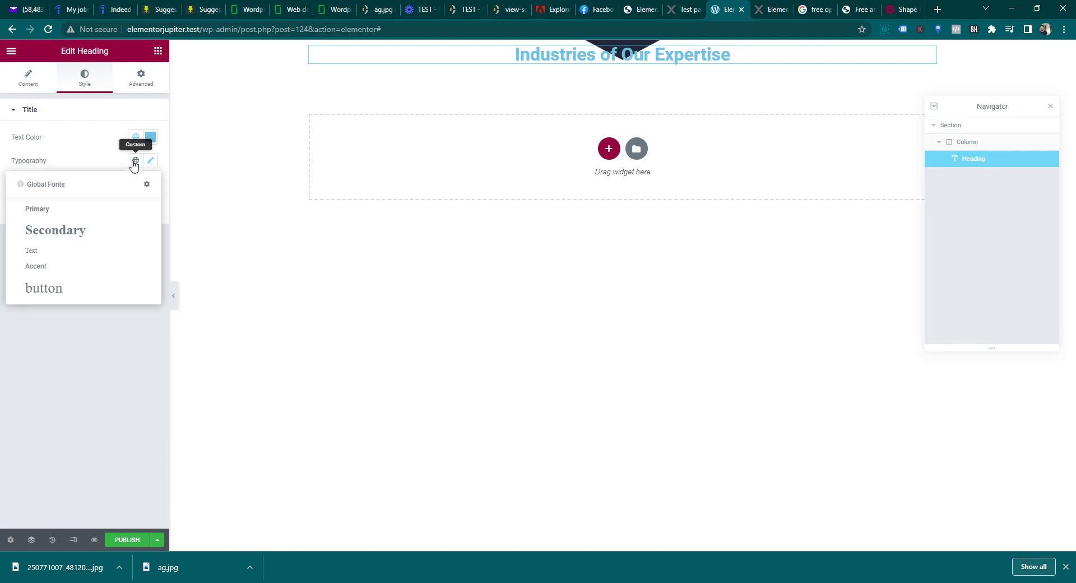
pyautogui.click(76, 231)
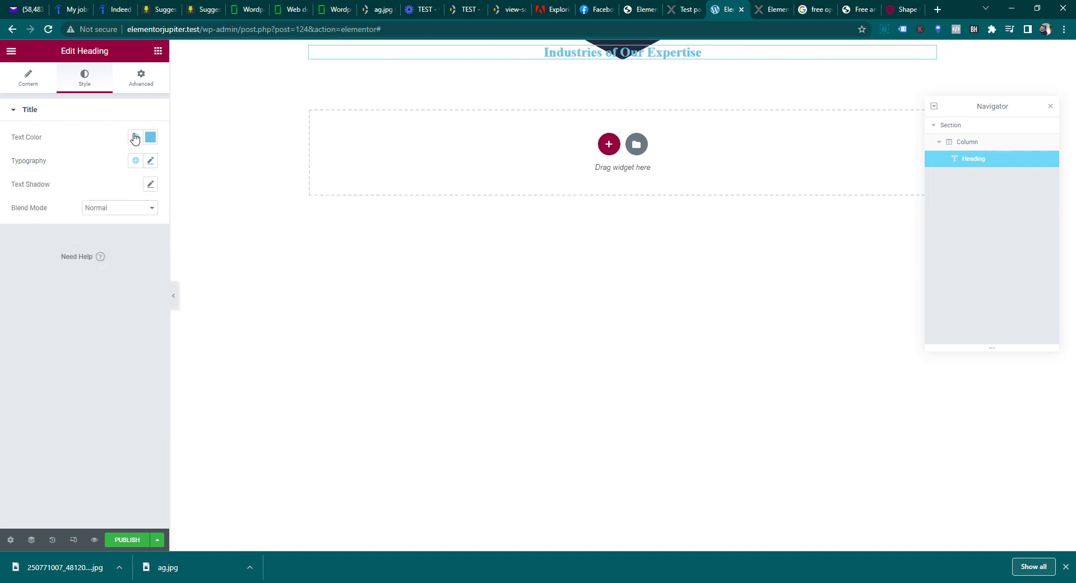
# - Set the heading's text colour to black, matching the heading on the live test page
pyautogui.click(135, 137)
pyautogui.click(47, 217)
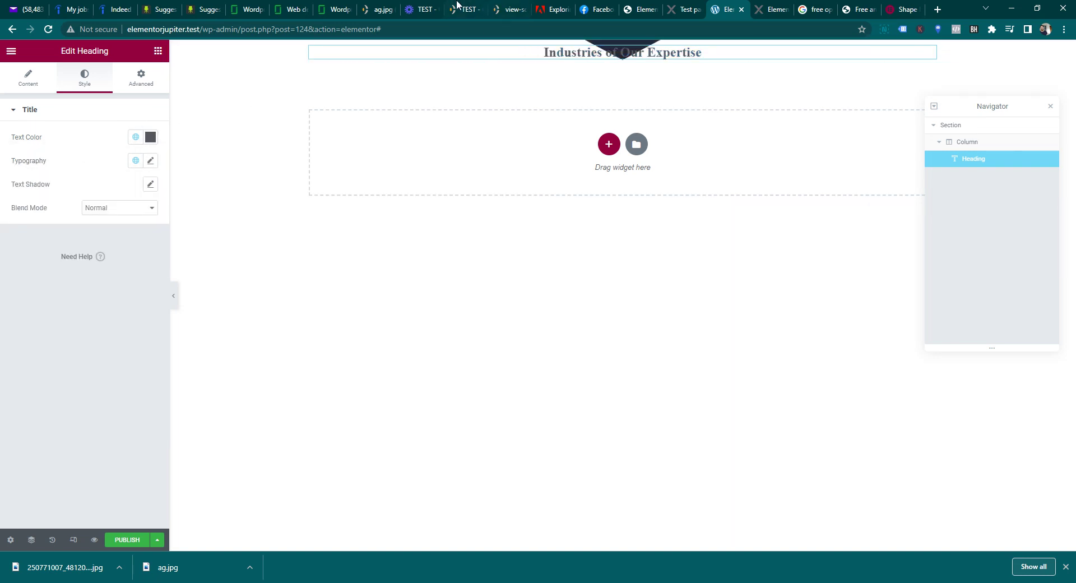
pyautogui.click(460, 8)
pyautogui.moveTo(507, 128); pyautogui.dragTo(455, 124)
pyautogui.click(620, 125)
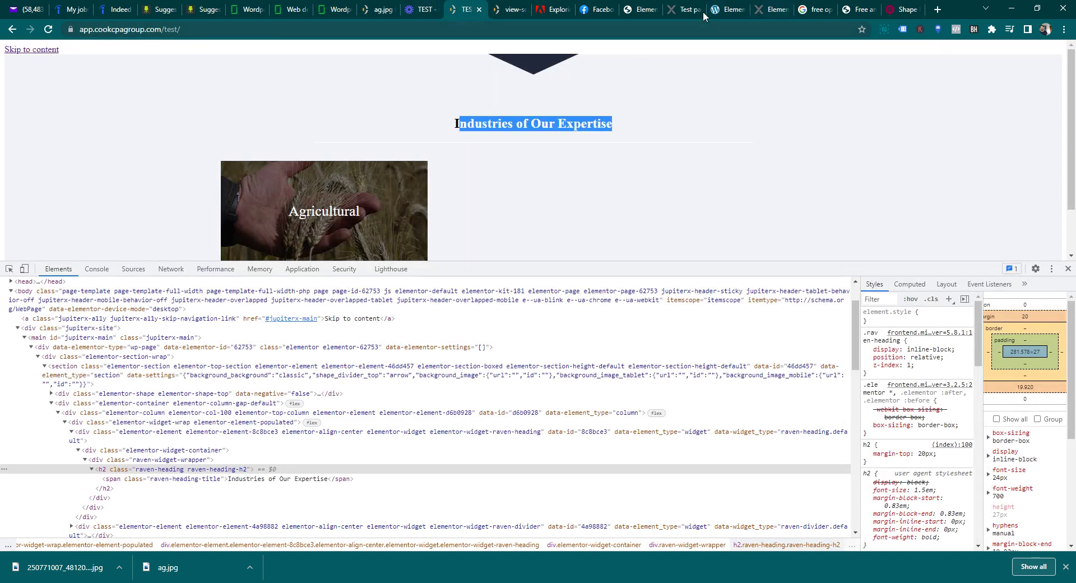
pyautogui.click(726, 9)
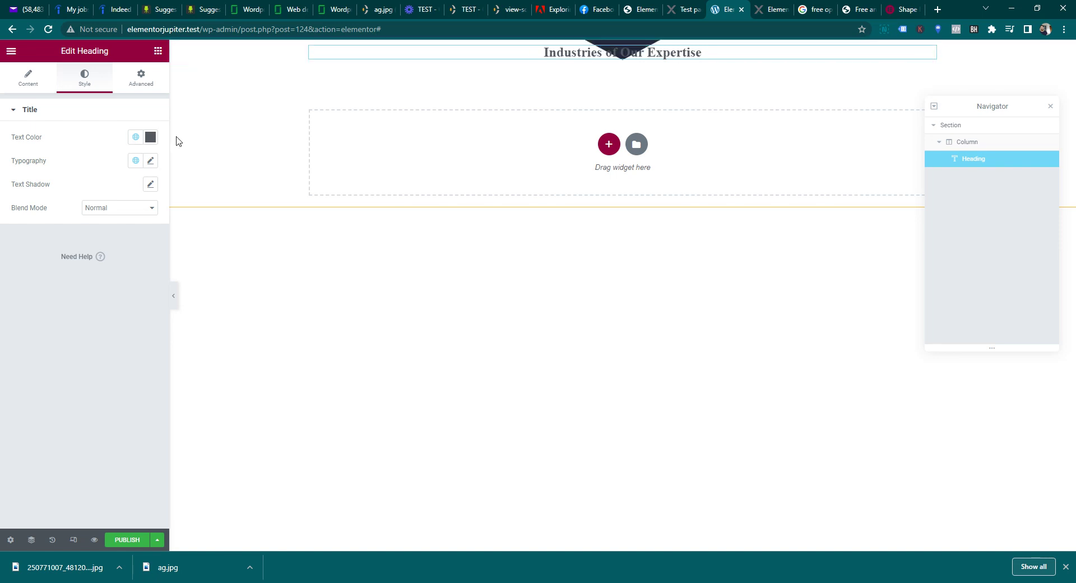
pyautogui.click(150, 136)
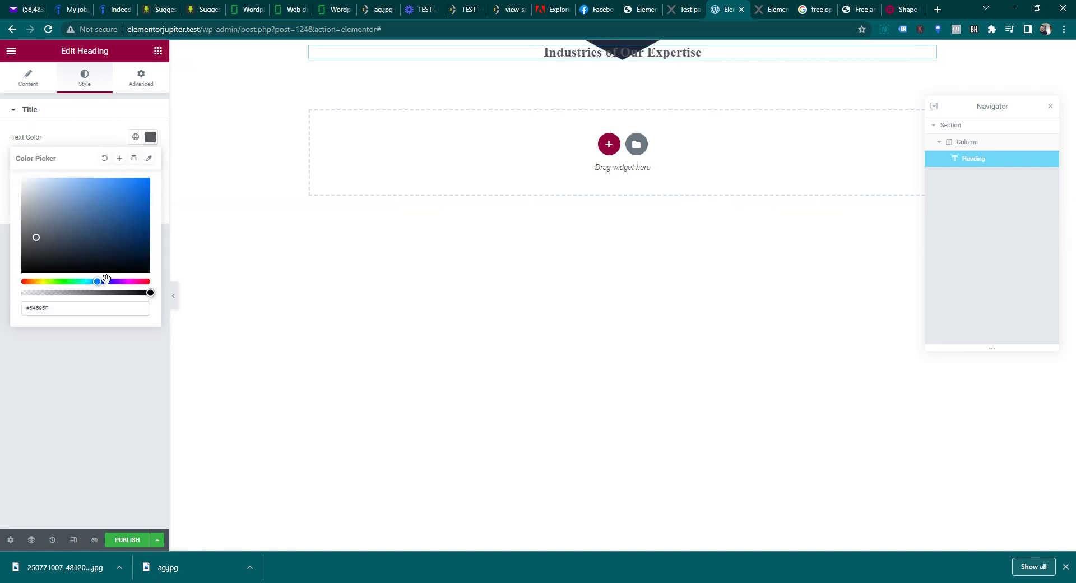
pyautogui.moveTo(34, 251); pyautogui.dragTo(15, 278)
pyautogui.click(31, 382)
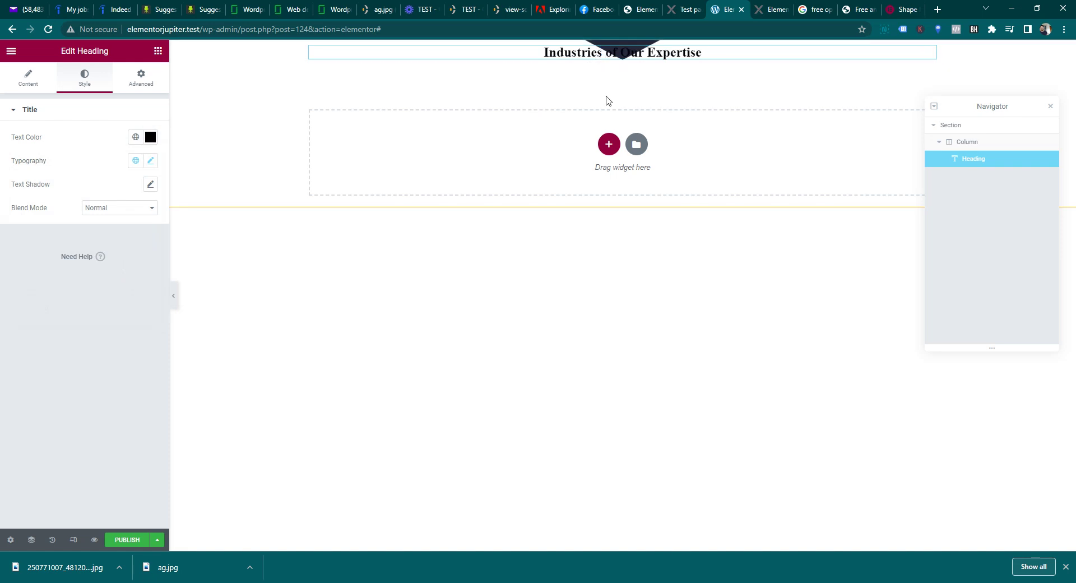
# - Add a Divider widget directly below the "Industries of Our Expertise" heading, following the layout of the live test page
pyautogui.click(462, 9)
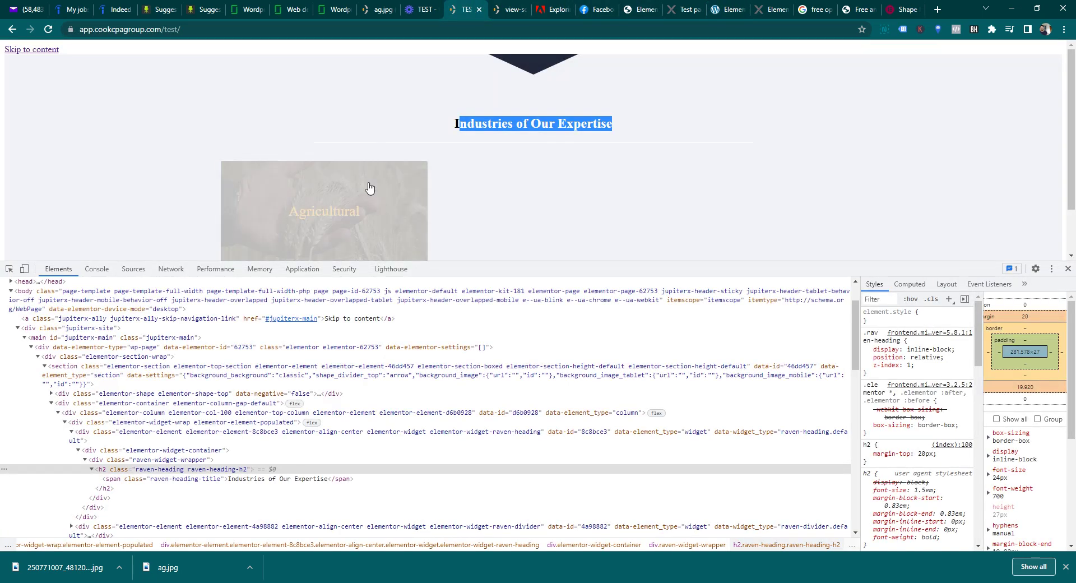
pyautogui.click(720, 4)
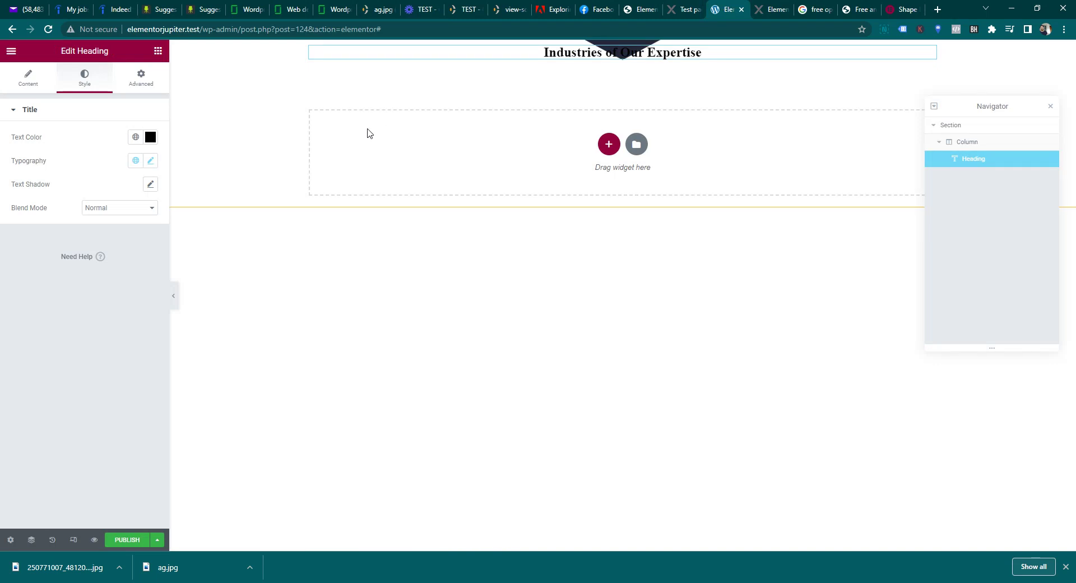
pyautogui.click(157, 51)
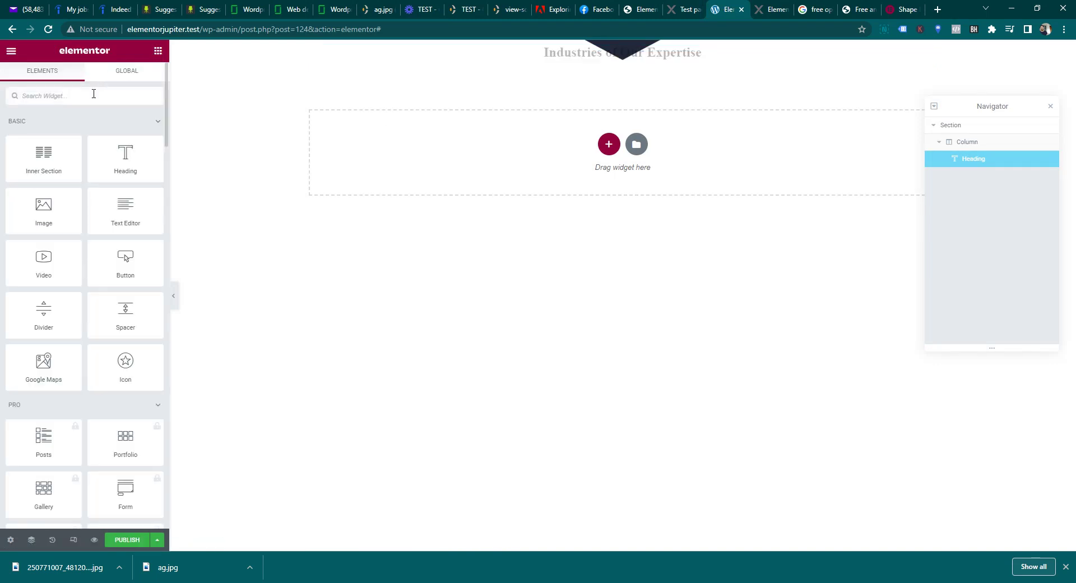
pyautogui.write('divider')
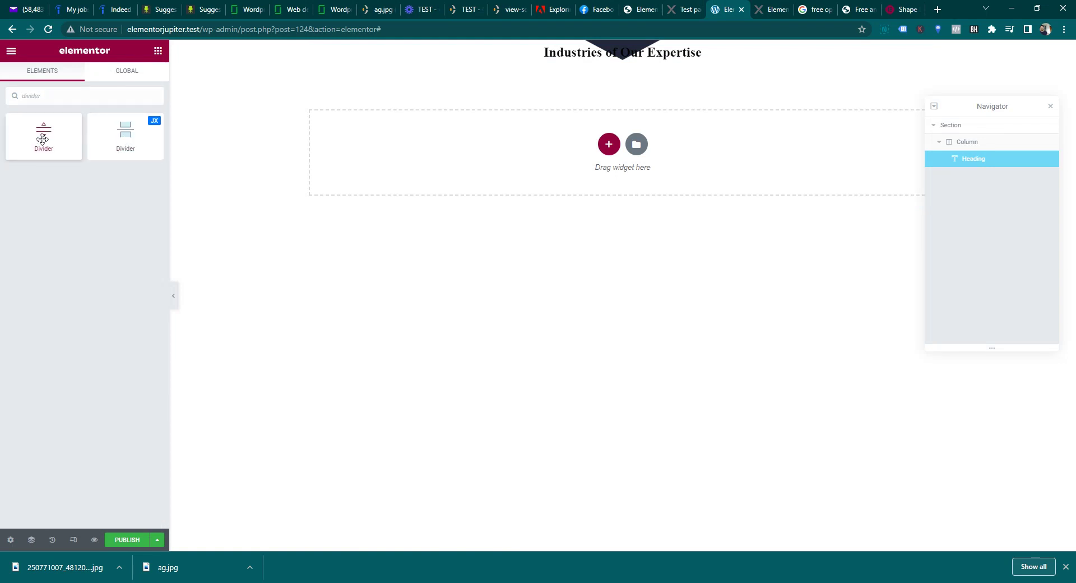
pyautogui.moveTo(41, 140); pyautogui.dragTo(596, 96)
pyautogui.click(613, 53)
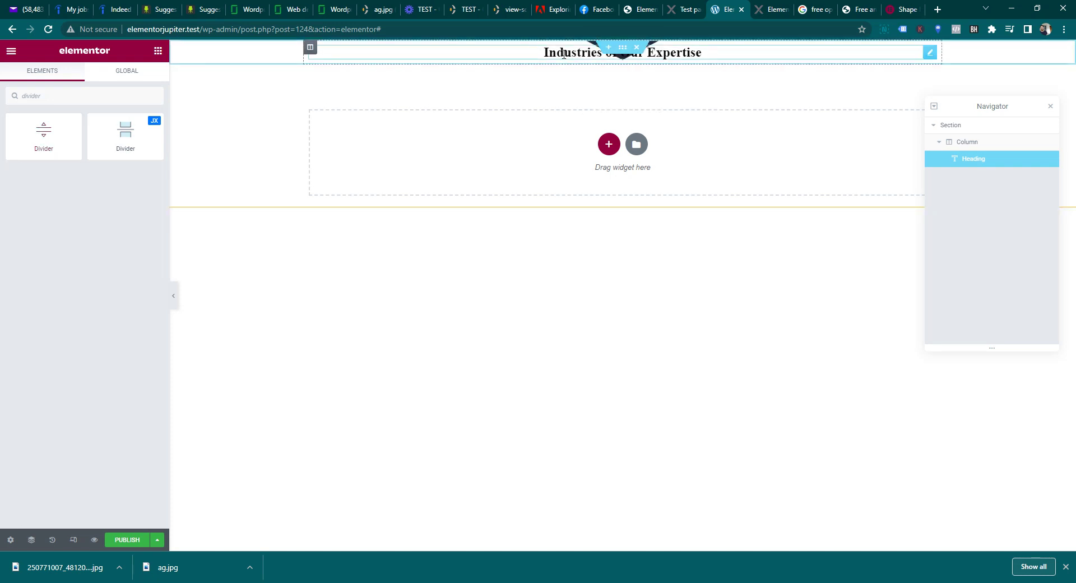
pyautogui.click(309, 46)
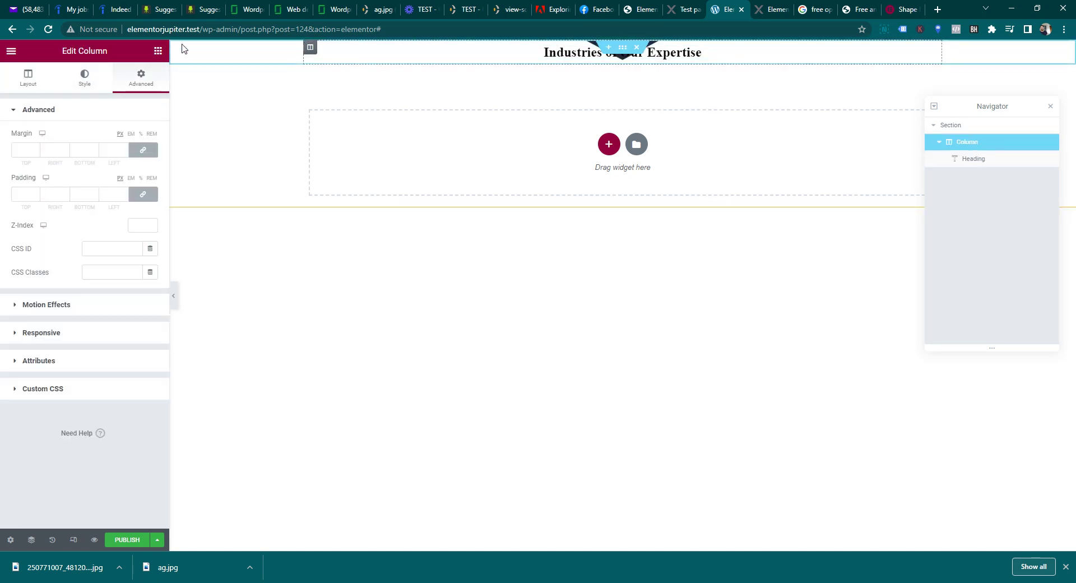
pyautogui.click(158, 51)
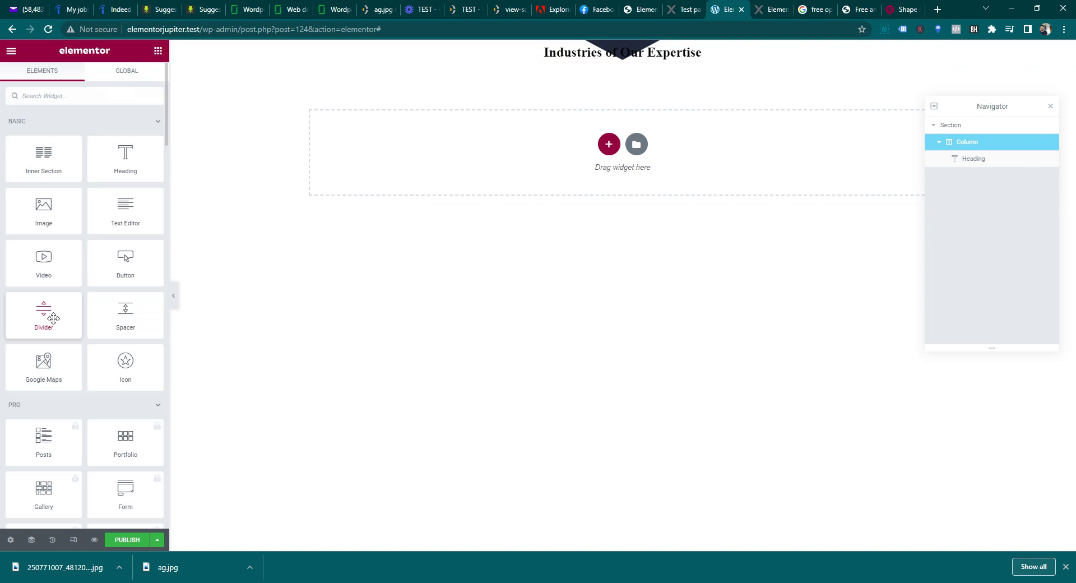
pyautogui.moveTo(53, 319); pyautogui.dragTo(580, 78)
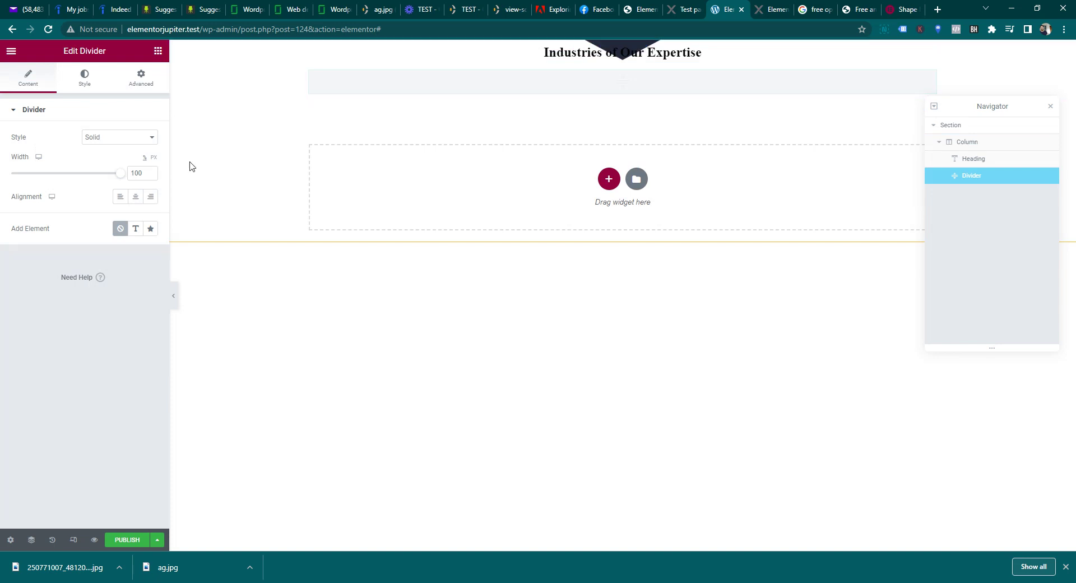
# - Set the divider's width to 70% and align it to the center
pyautogui.doubleClick(137, 173)
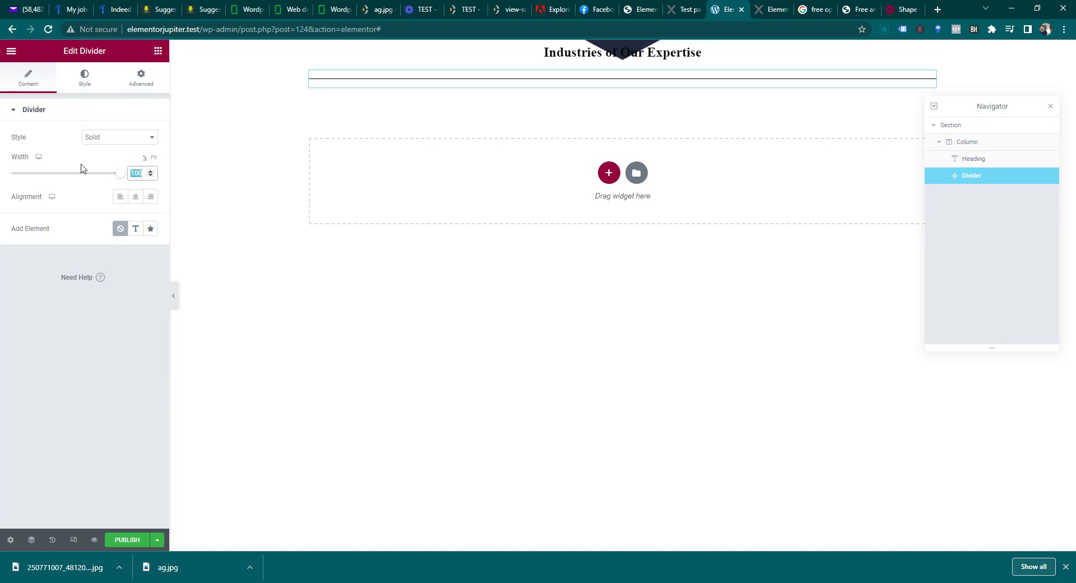
pyautogui.click(87, 173)
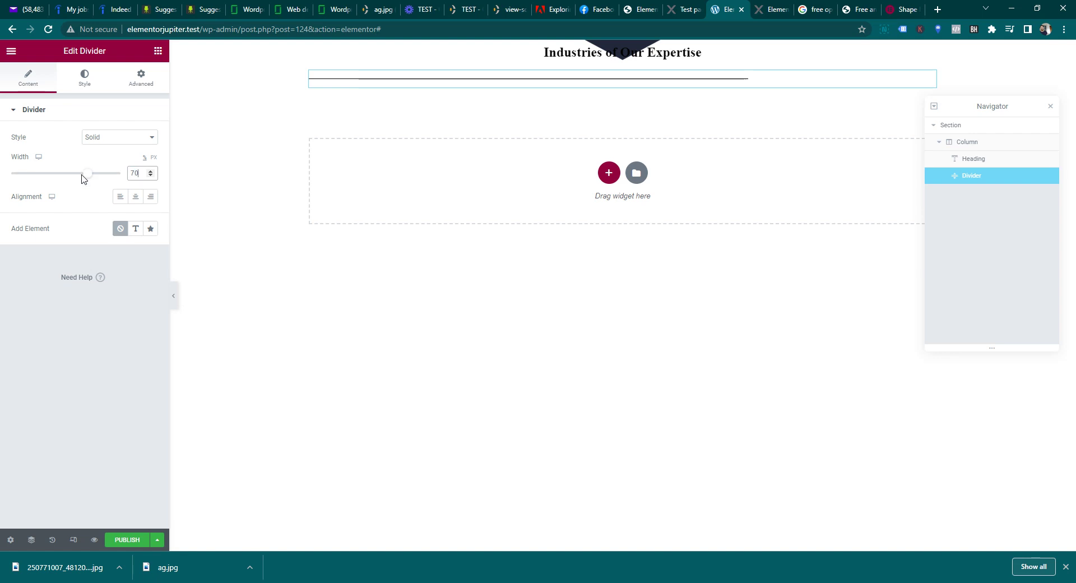
pyautogui.click(135, 196)
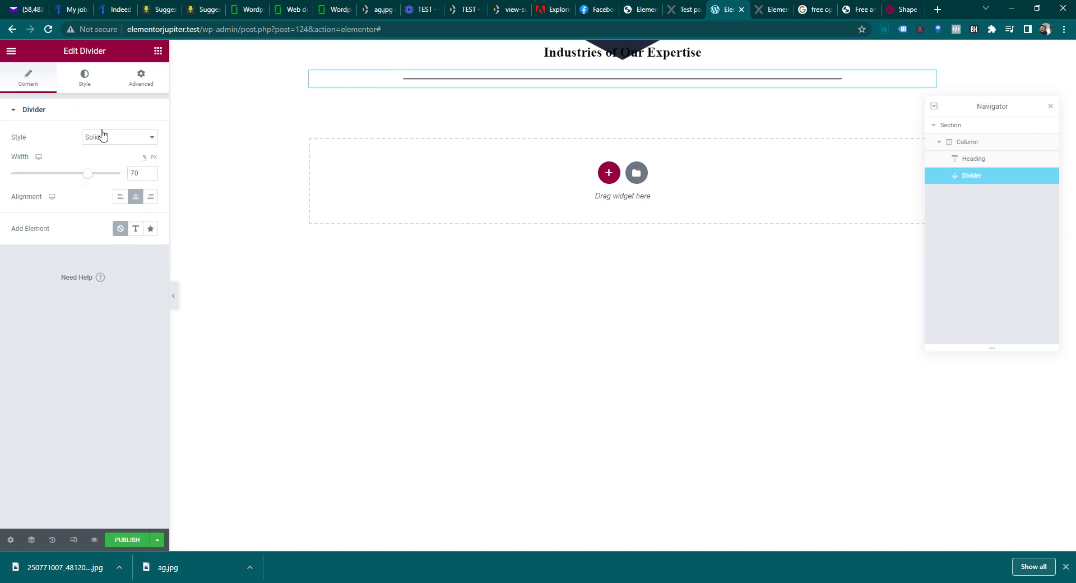
# - Set the divider line's color to #FFFFFF
pyautogui.click(83, 79)
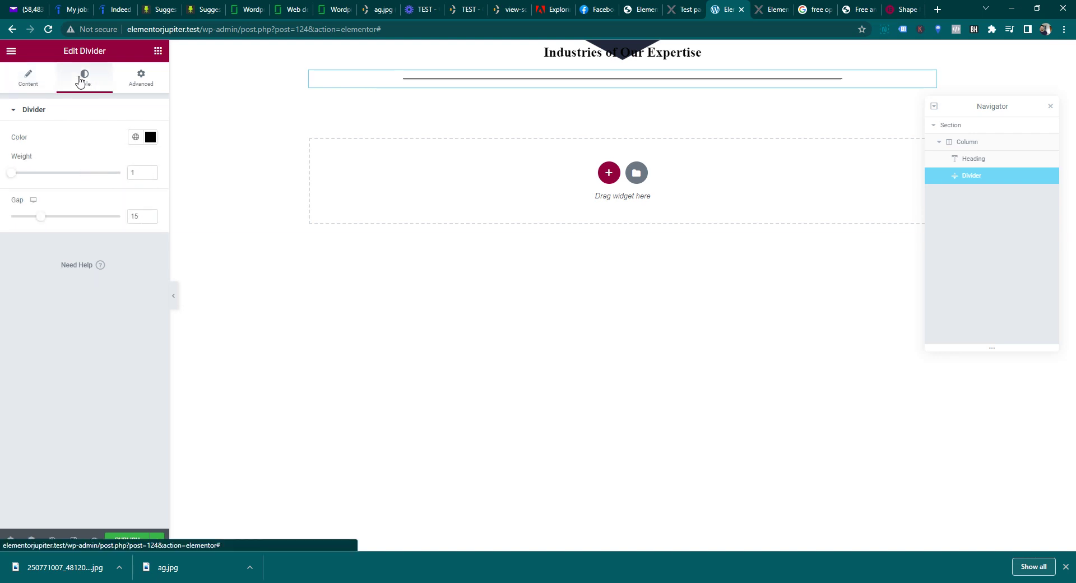
pyautogui.click(150, 136)
pyautogui.write('#FFFFFF')
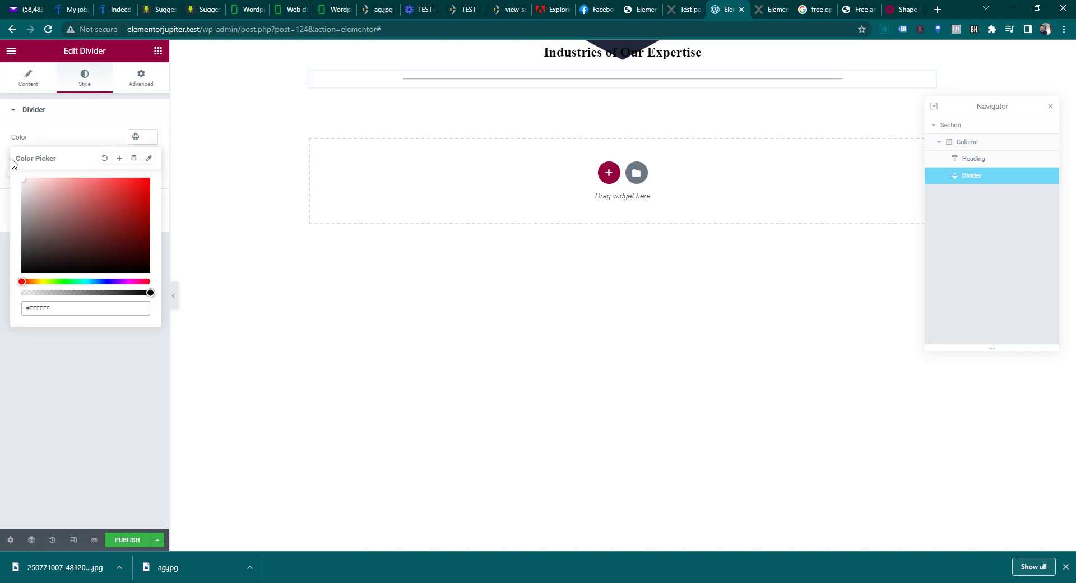
pyautogui.click(61, 358)
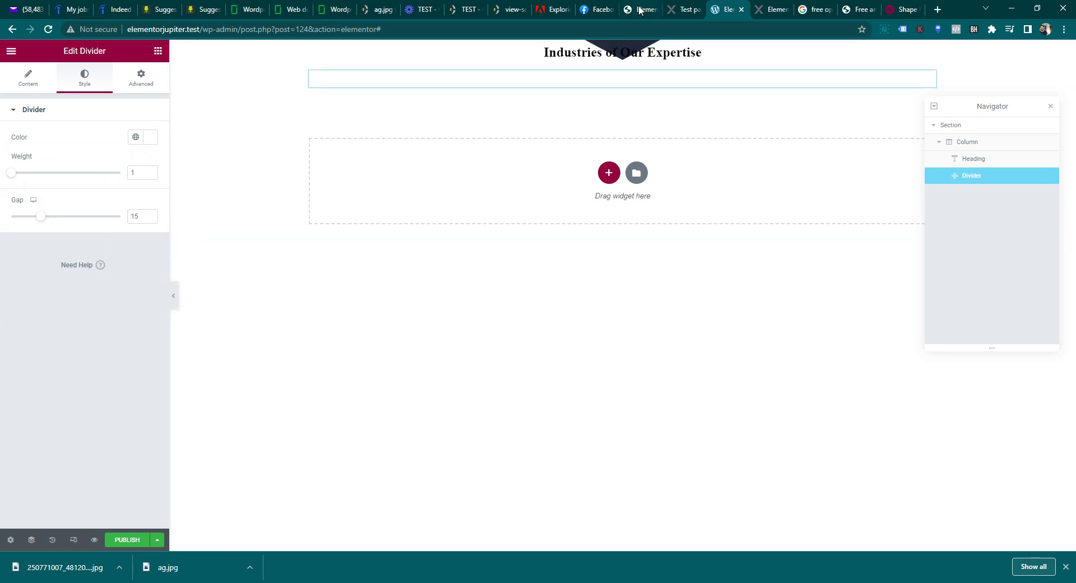
# - Inspect the section's background color on the live test page and give the new section a classic background in f2f4f7
pyautogui.click(465, 9)
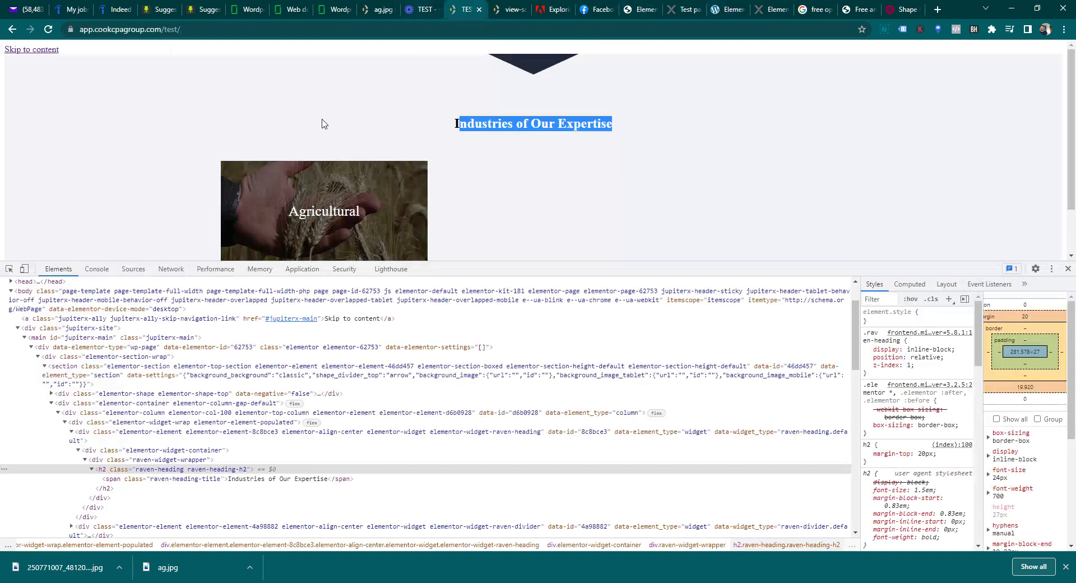
pyautogui.rightClick(173, 55)
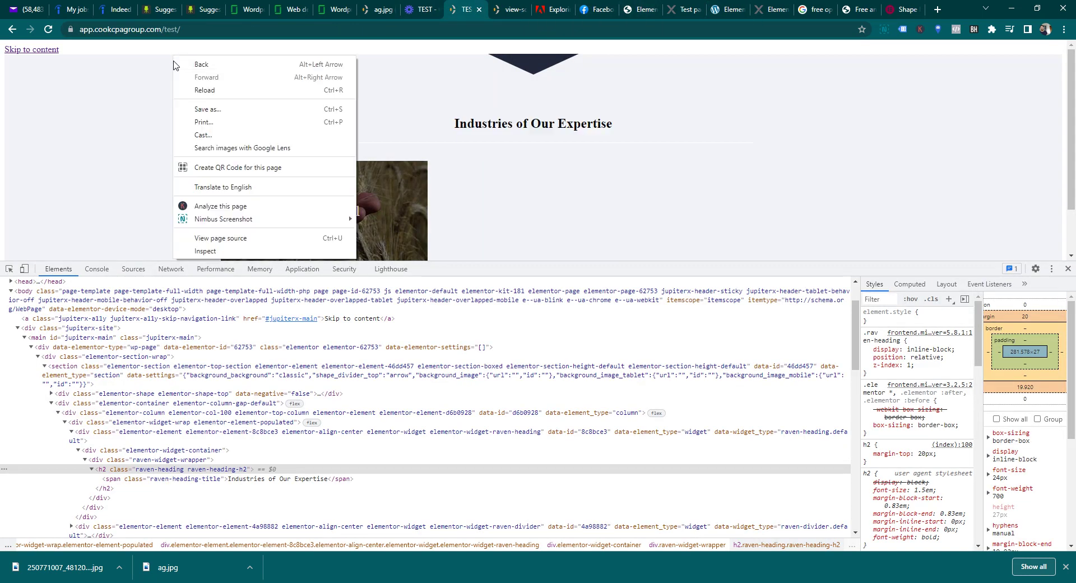
pyautogui.click(224, 251)
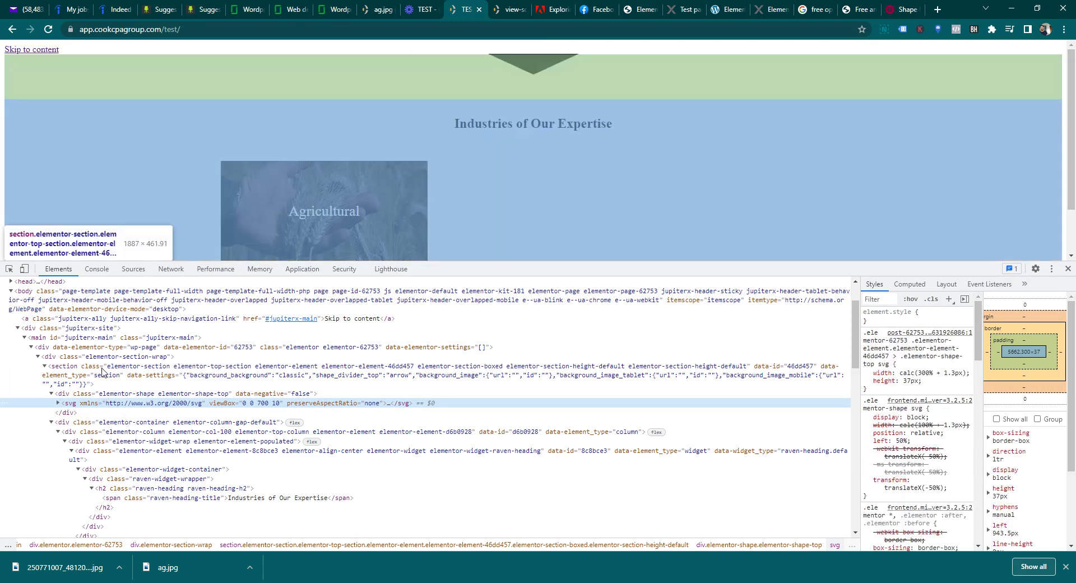
pyautogui.click(102, 374)
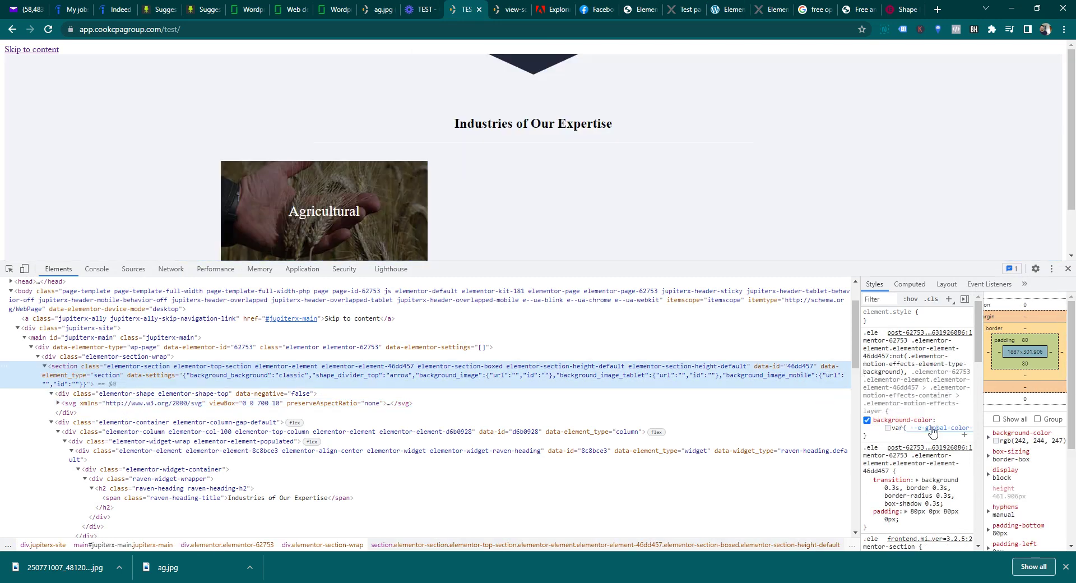
pyautogui.moveTo(932, 431)
pyautogui.click(724, 9)
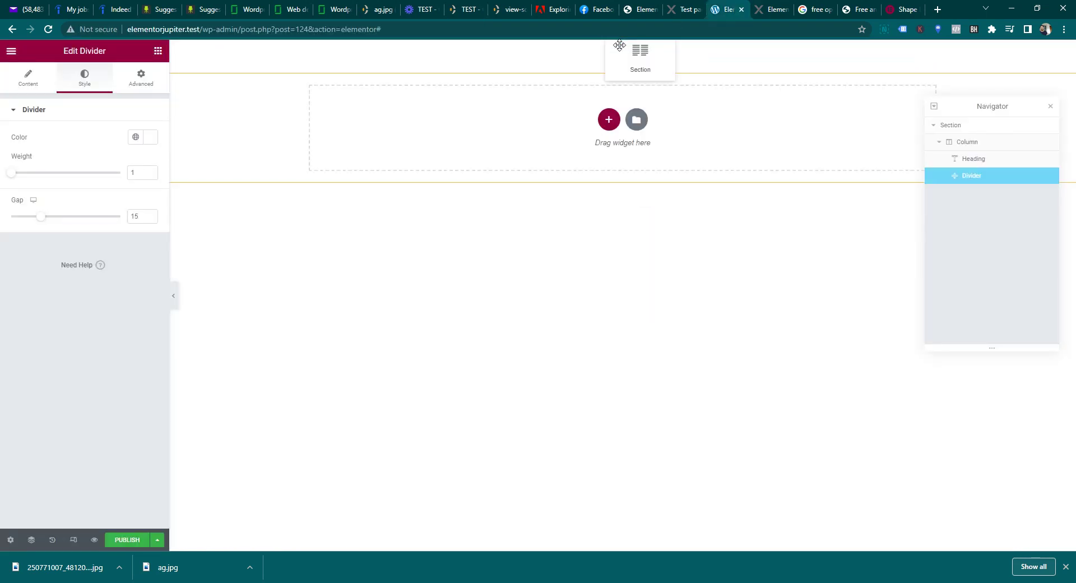
pyautogui.moveTo(620, 45); pyautogui.dragTo(622, 51)
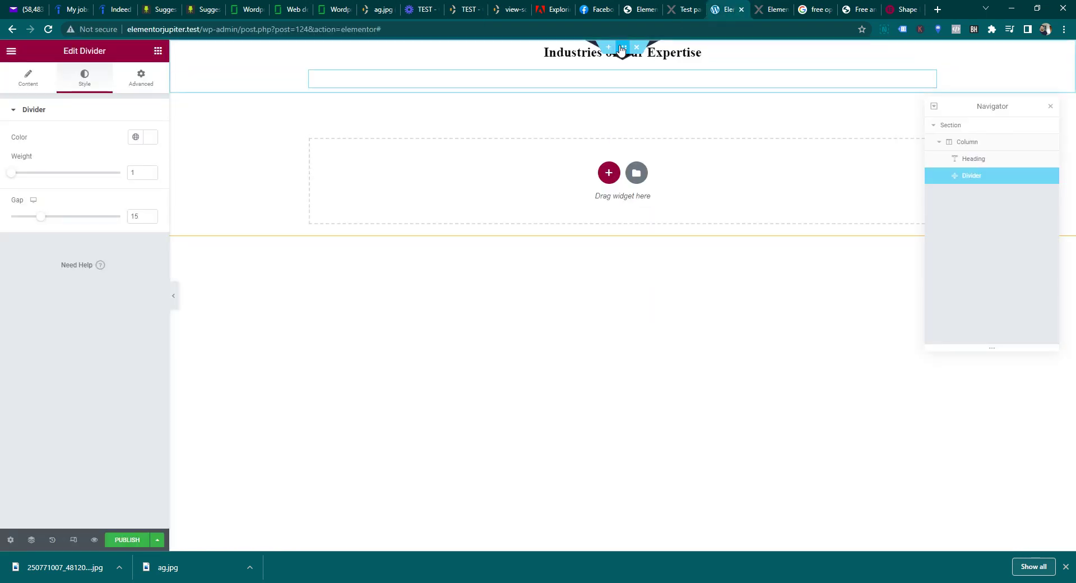
pyautogui.click(199, 70)
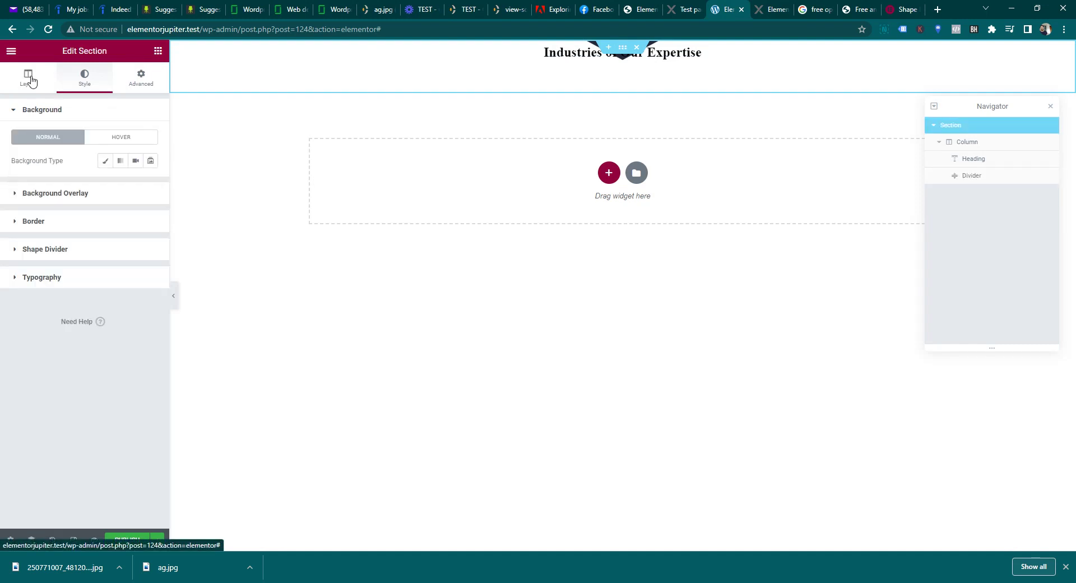
pyautogui.click(105, 161)
pyautogui.click(150, 185)
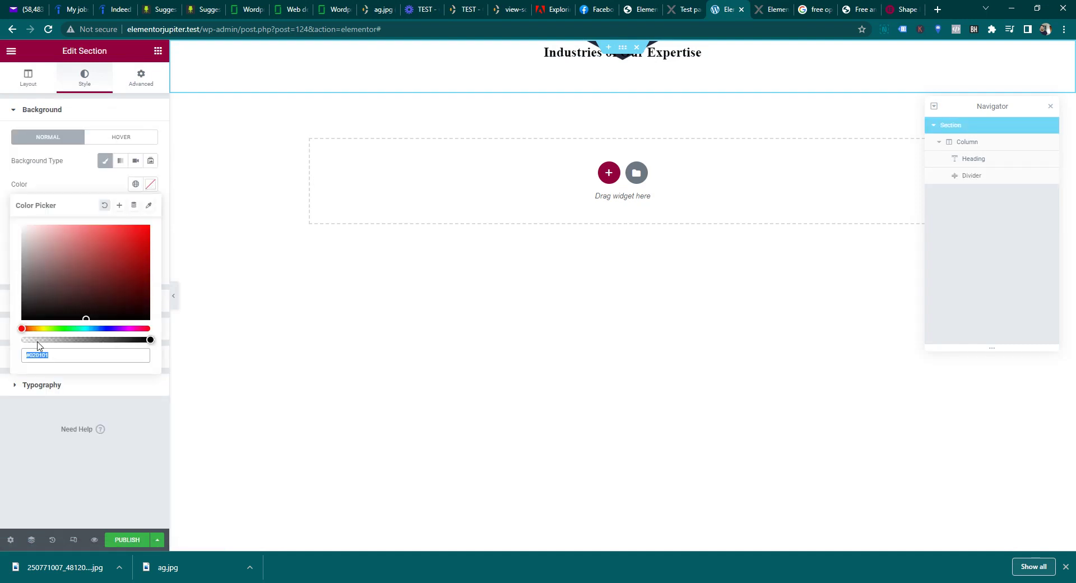
pyautogui.write('f')
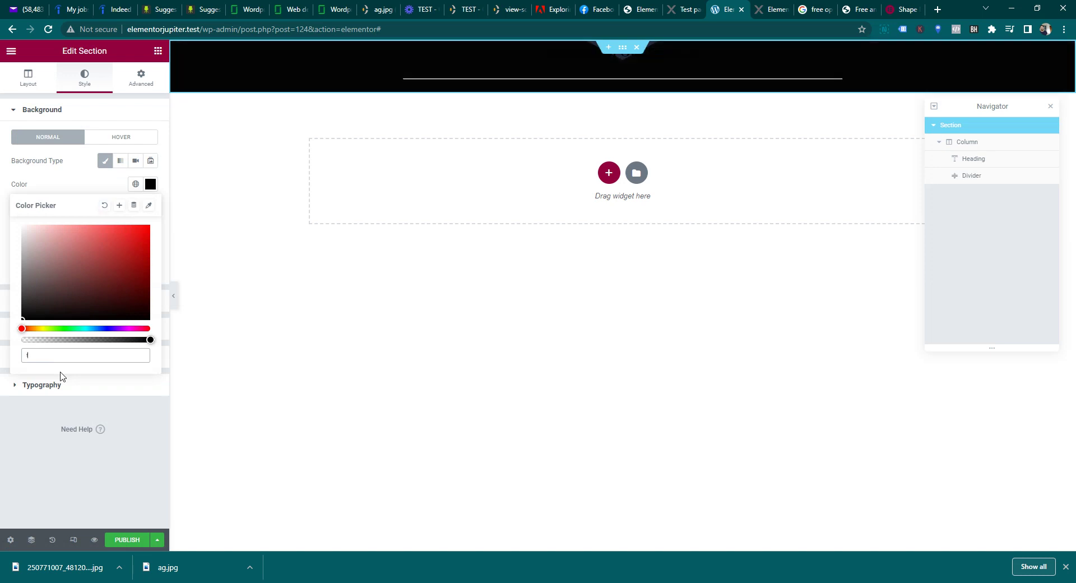
pyautogui.write('2f4f7')
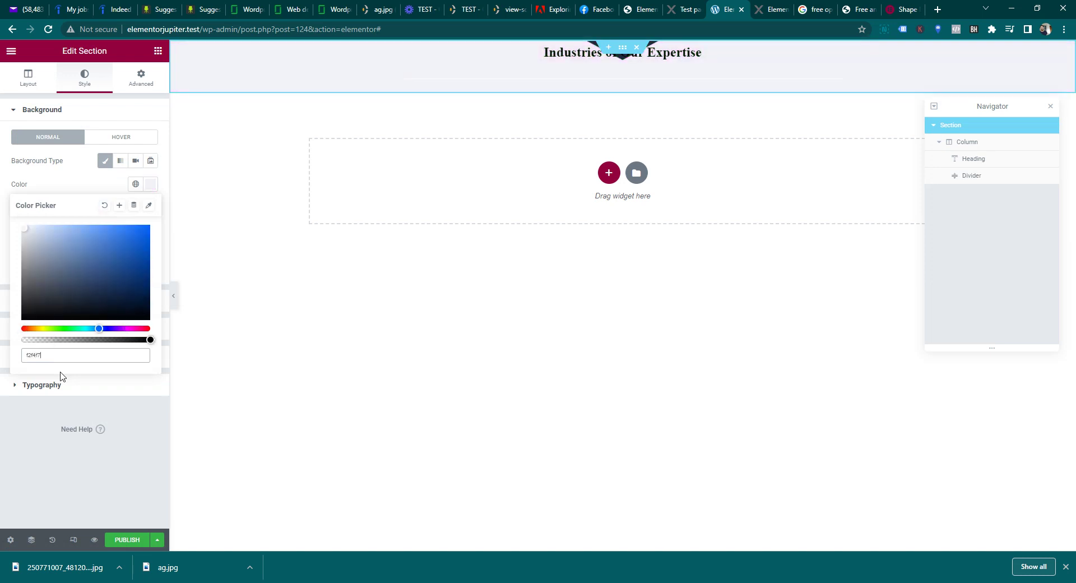
pyautogui.click(73, 447)
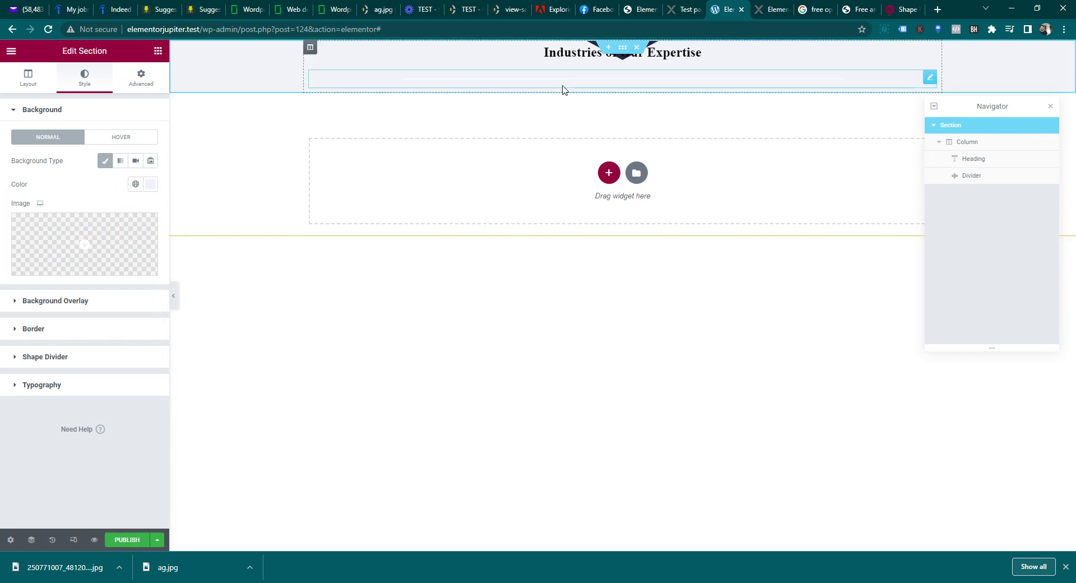
# - Add an inner section below the divider and extend it to three columns, checking the live test page for the layout
pyautogui.click(468, 7)
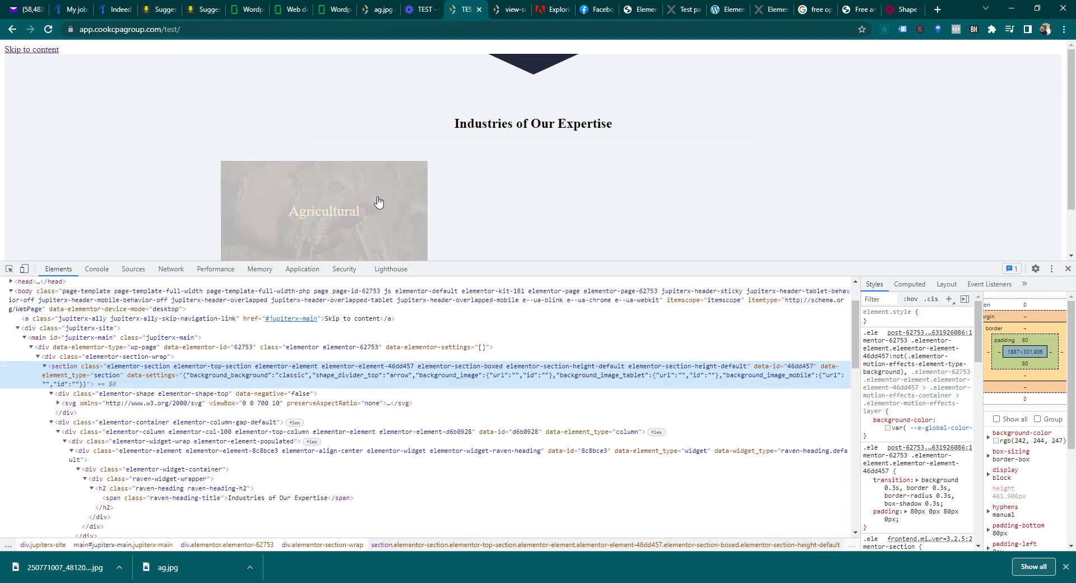
pyautogui.press('F5')
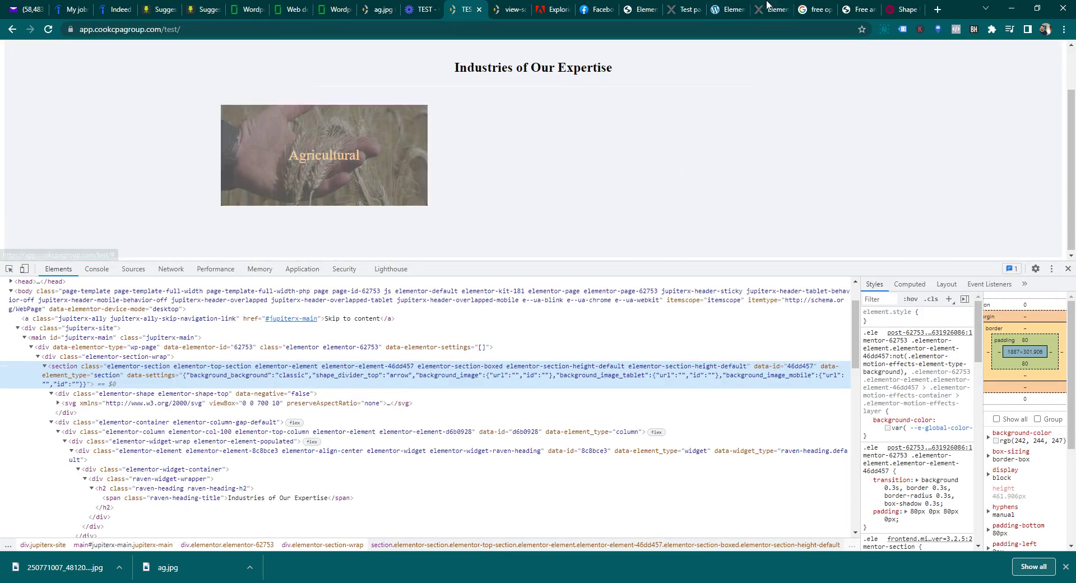
pyautogui.click(768, 6)
pyautogui.click(726, 6)
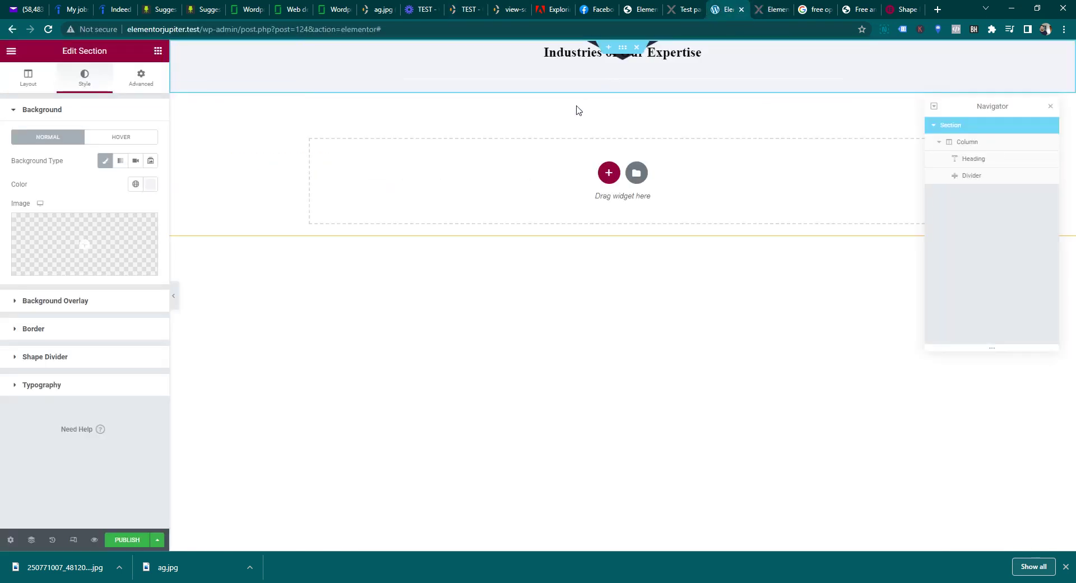
pyautogui.click(620, 86)
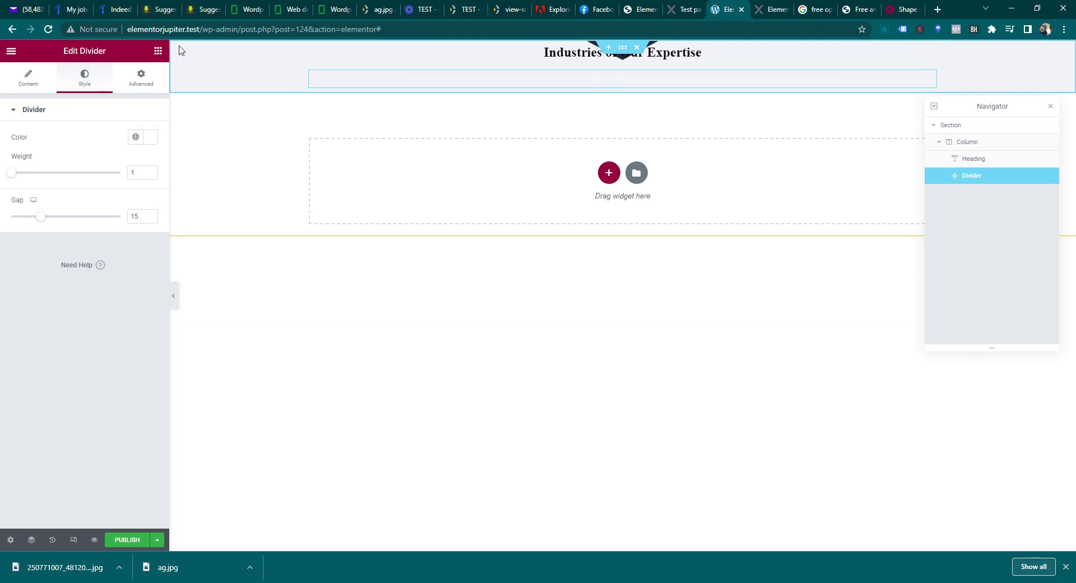
pyautogui.click(158, 51)
pyautogui.moveTo(71, 148); pyautogui.dragTo(515, 96)
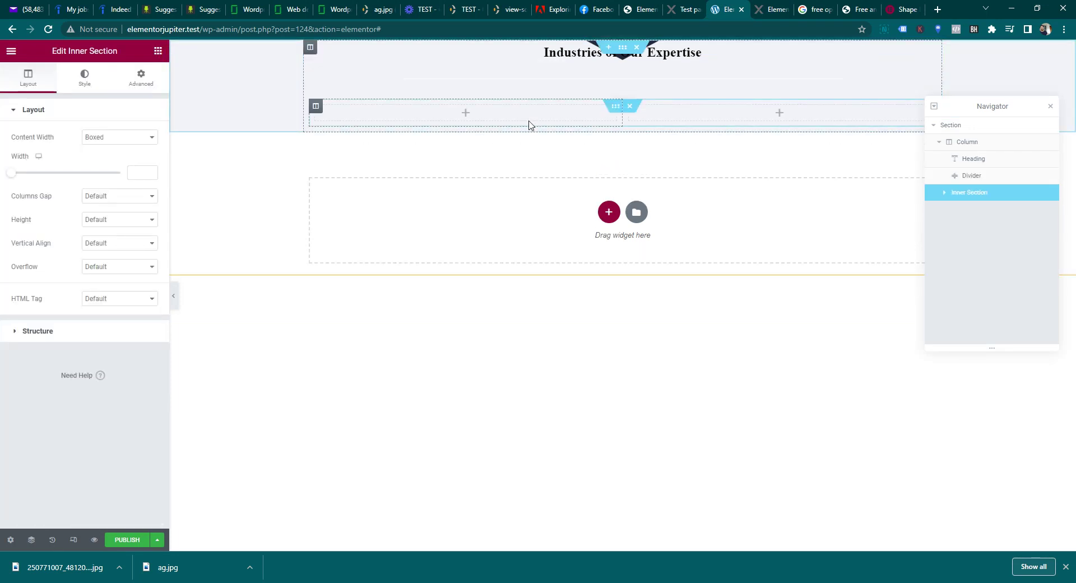
pyautogui.rightClick(723, 117)
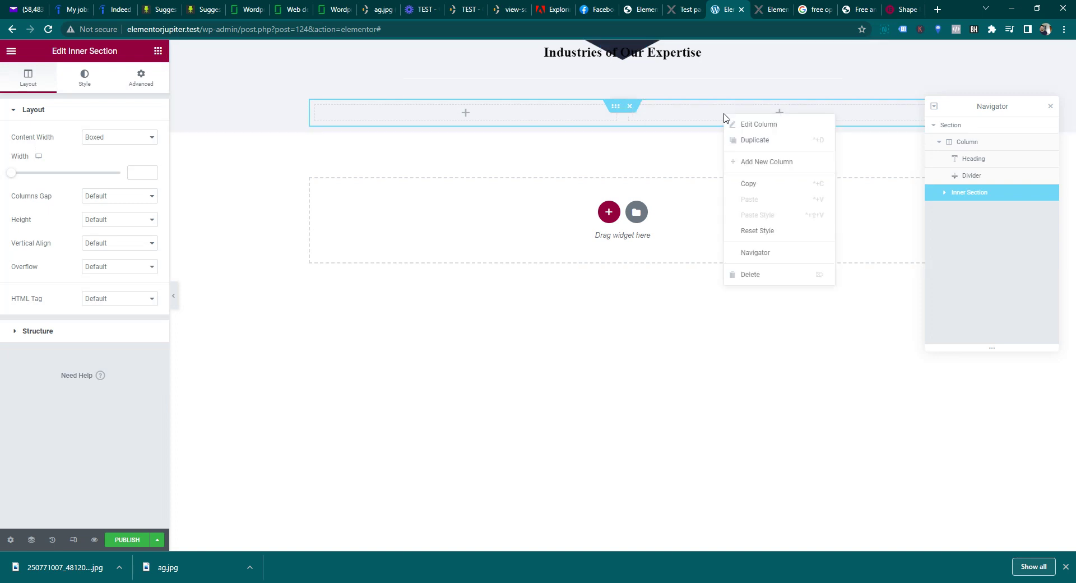
pyautogui.click(763, 164)
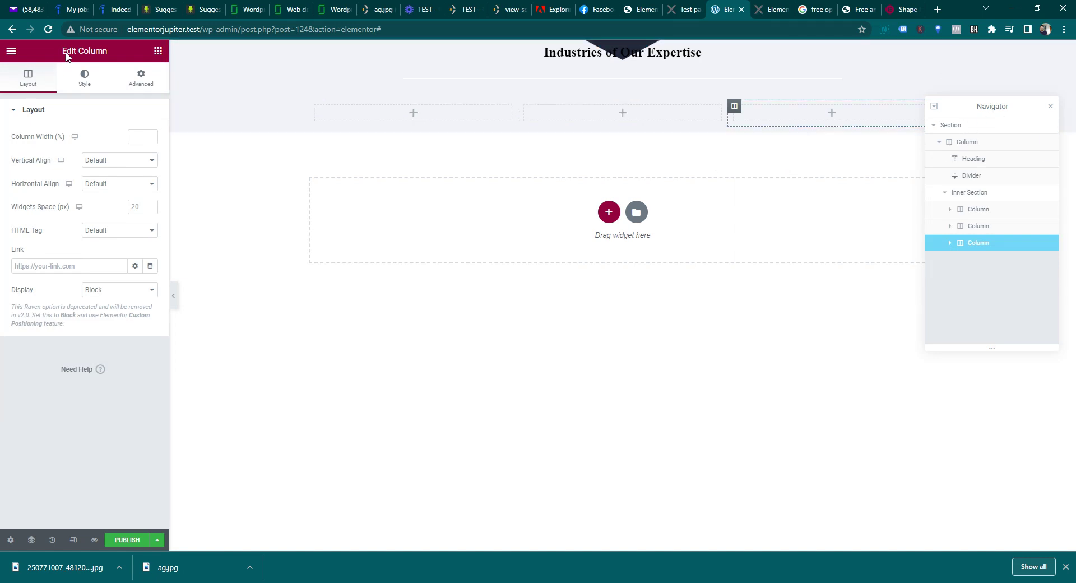
# - Find the standard Image widget and place it in the first column of the inner section
pyautogui.click(157, 51)
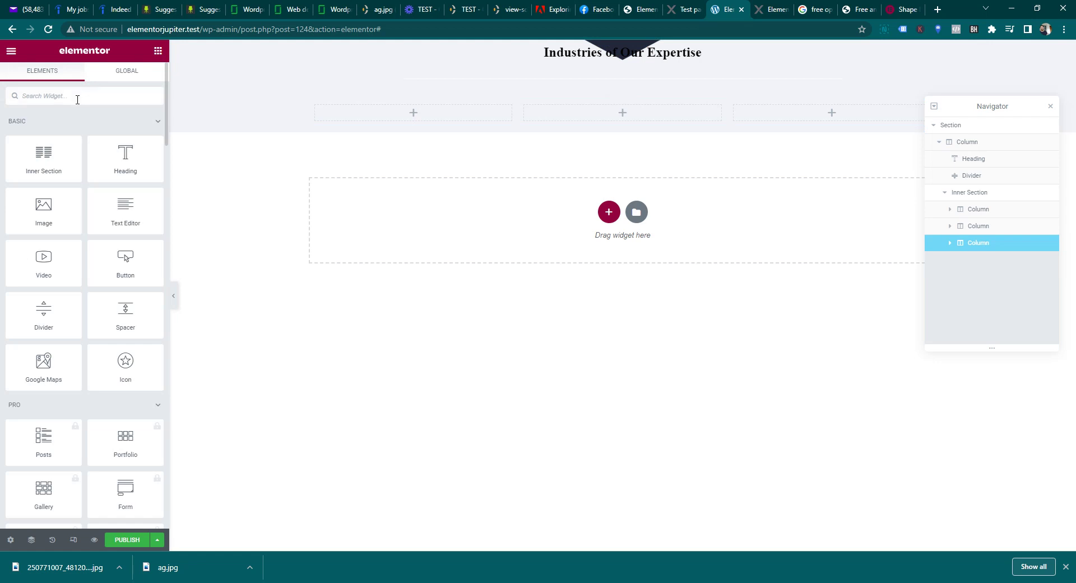
pyautogui.write('image')
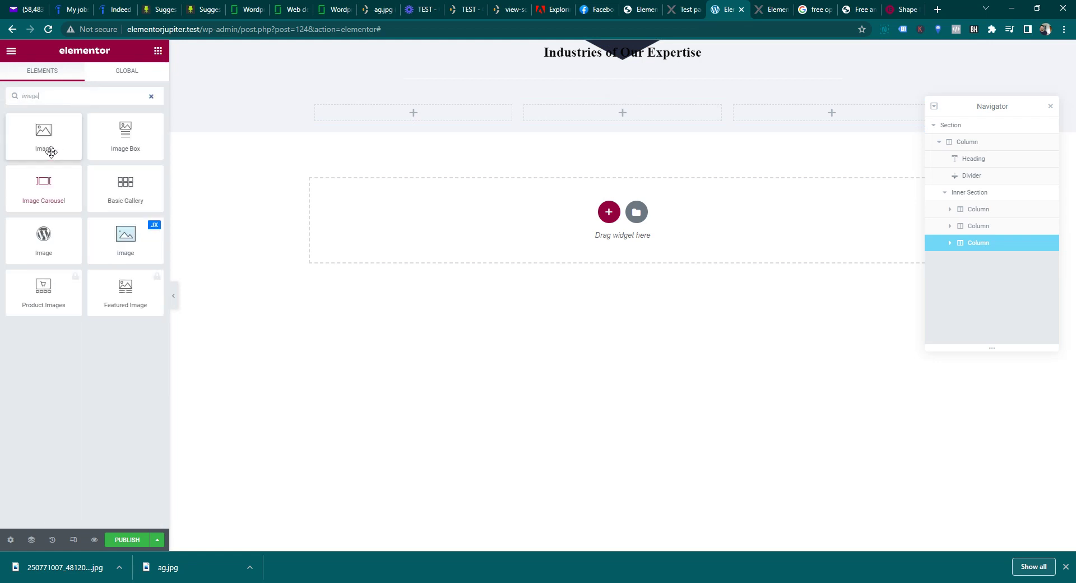
pyautogui.moveTo(52, 140); pyautogui.dragTo(384, 123)
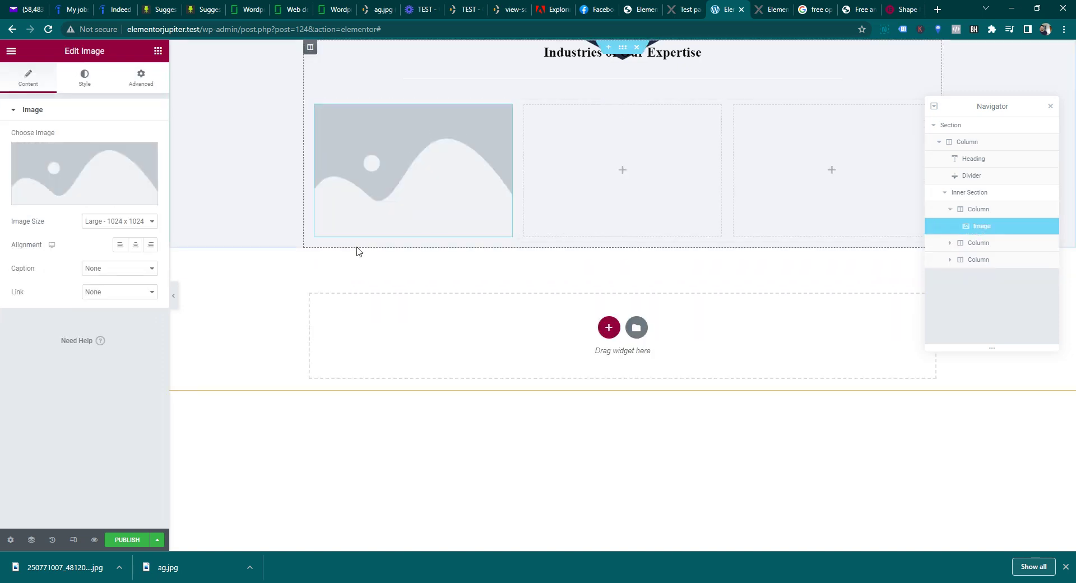
# - Choose ag.jpg from the media library as the picture of the image widget in the first column
pyautogui.click(132, 179)
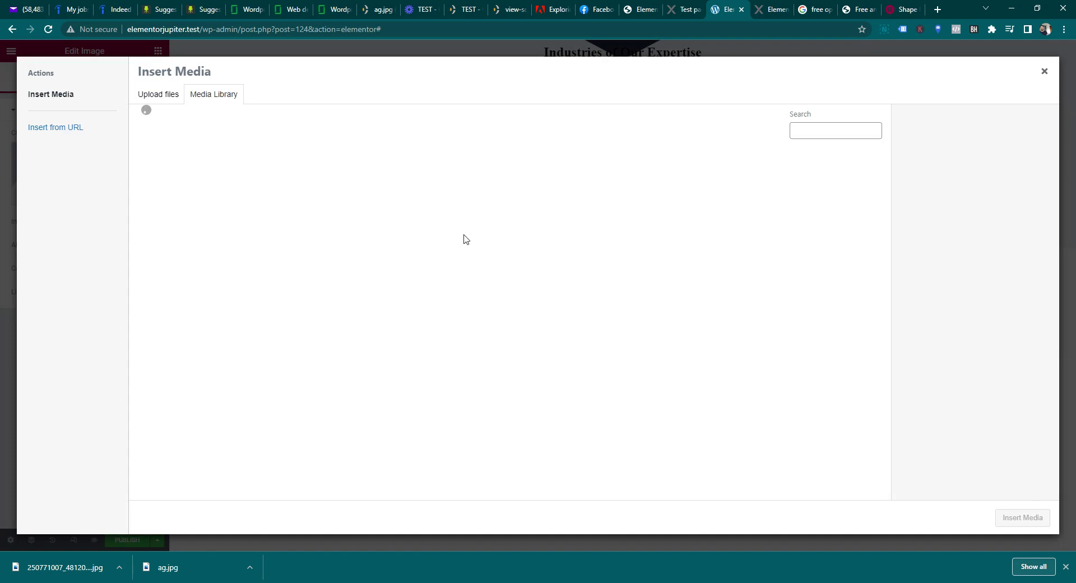
pyautogui.click(173, 195)
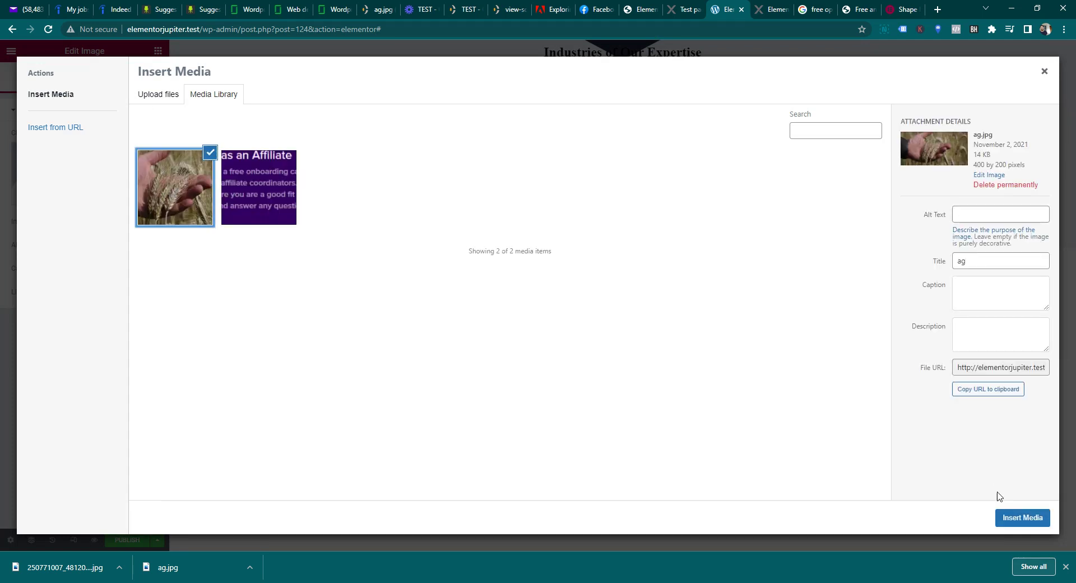
pyautogui.click(1009, 518)
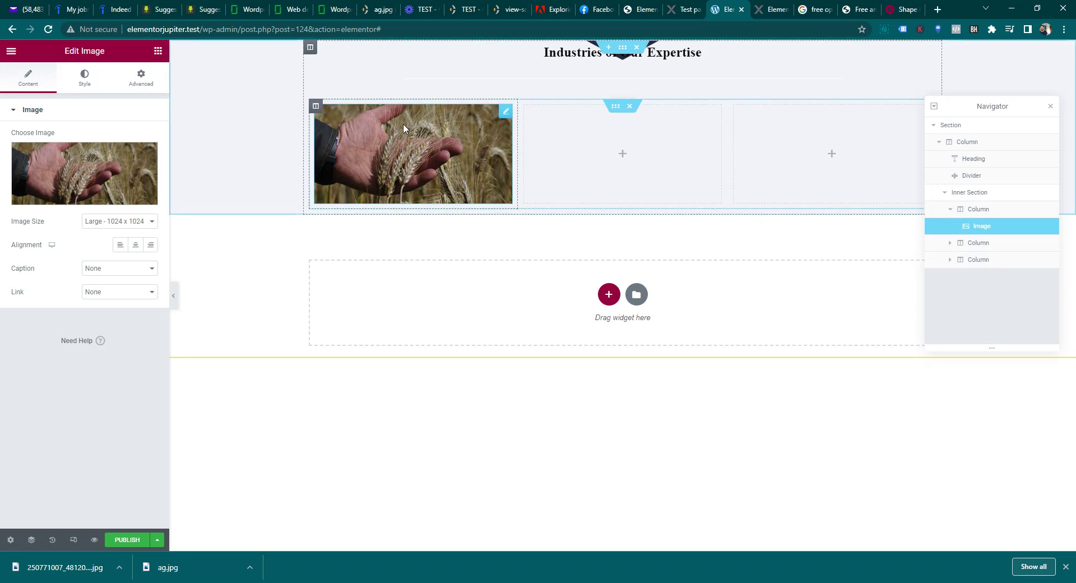
# - Delete the image widget from the first column of the inner section
pyautogui.rightClick(405, 159)
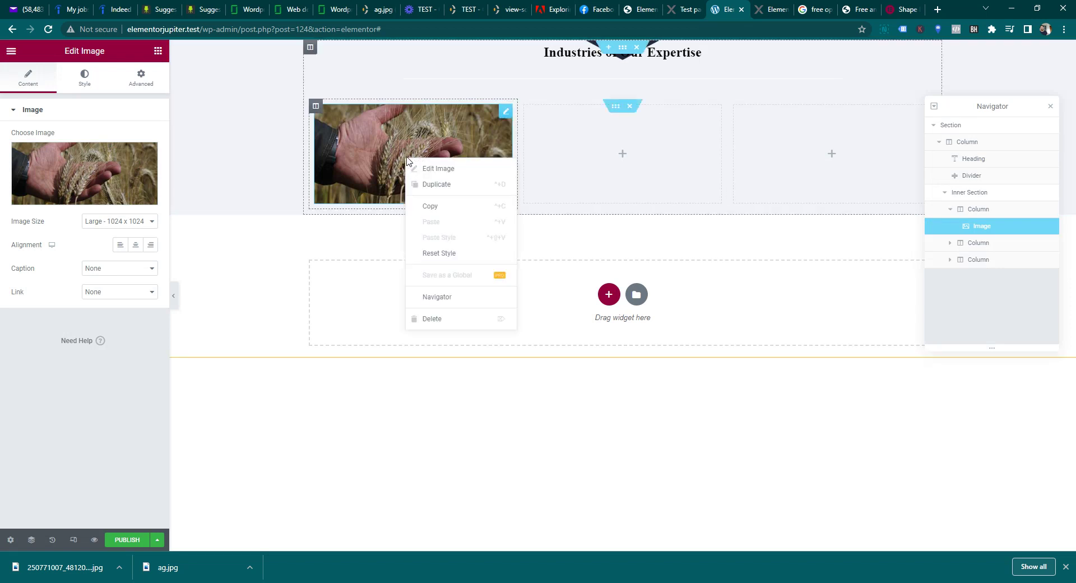
pyautogui.click(459, 318)
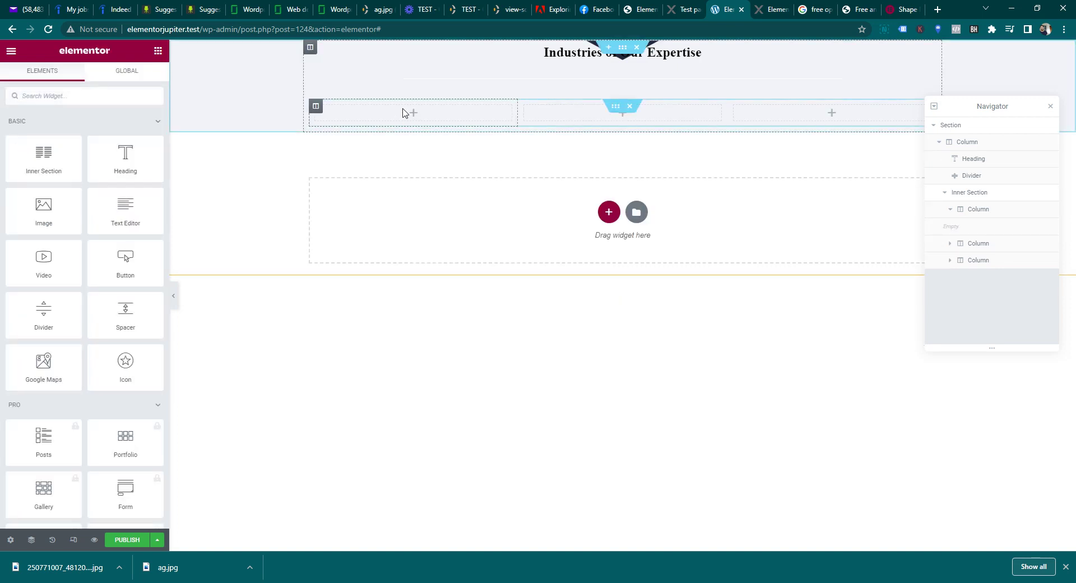
# - Try the standard Button widget in the first column of the inner section and delete it again
pyautogui.click(107, 92)
pyautogui.write('button')
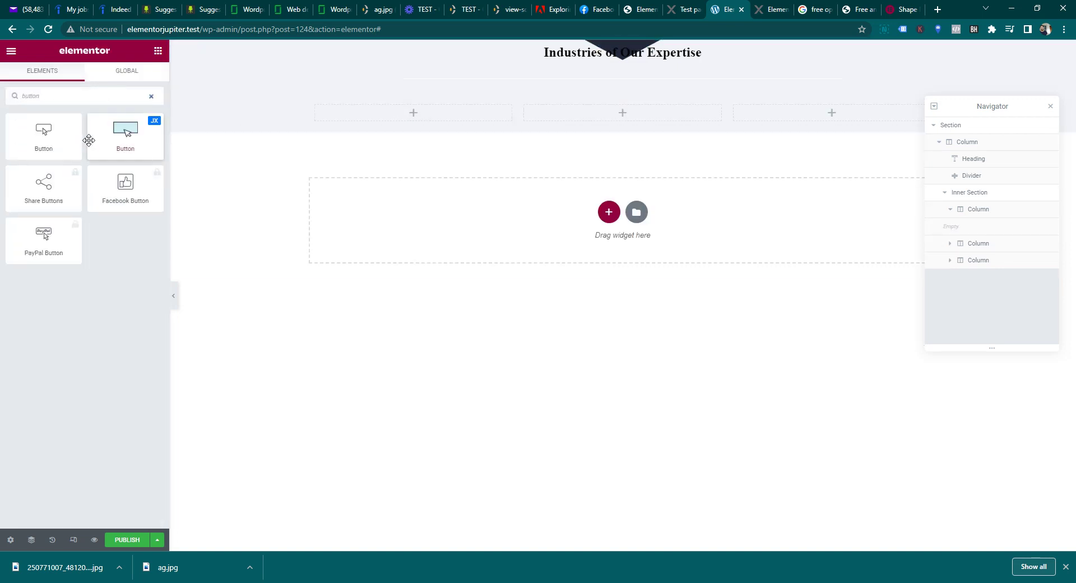
pyautogui.moveTo(62, 140); pyautogui.dragTo(436, 120)
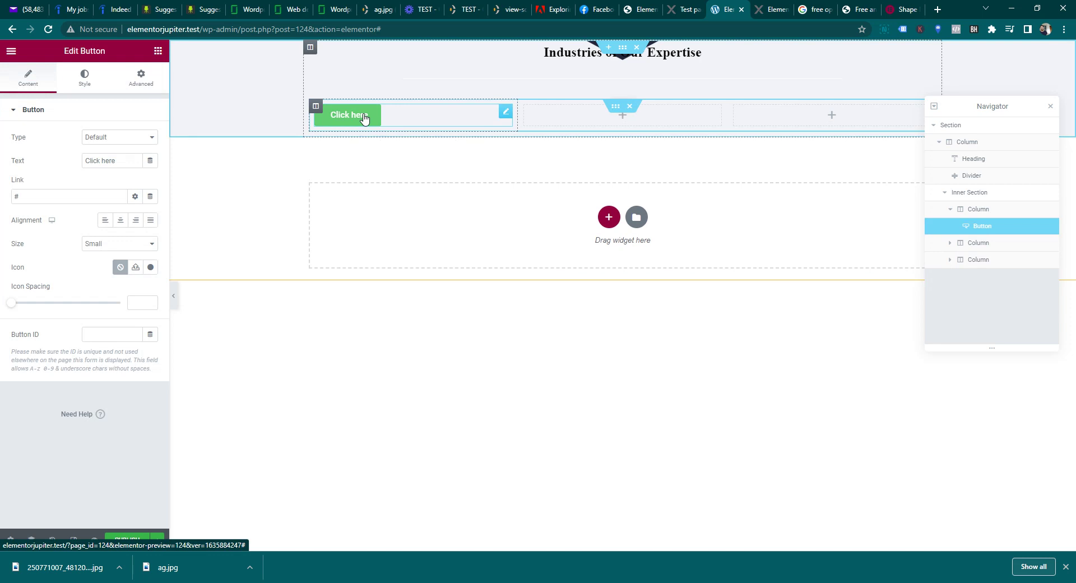
pyautogui.click(157, 50)
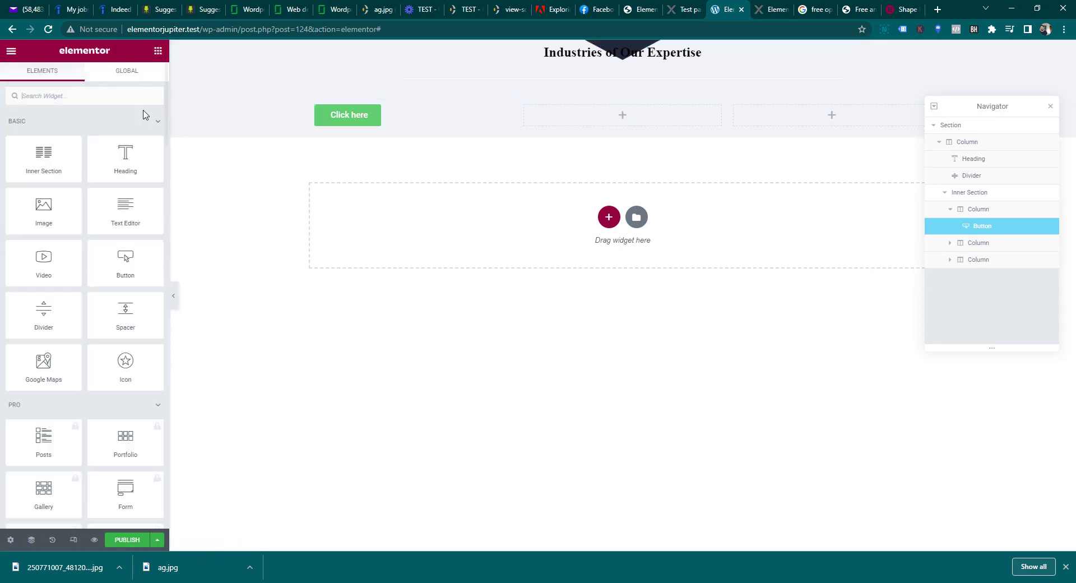
pyautogui.rightClick(332, 114)
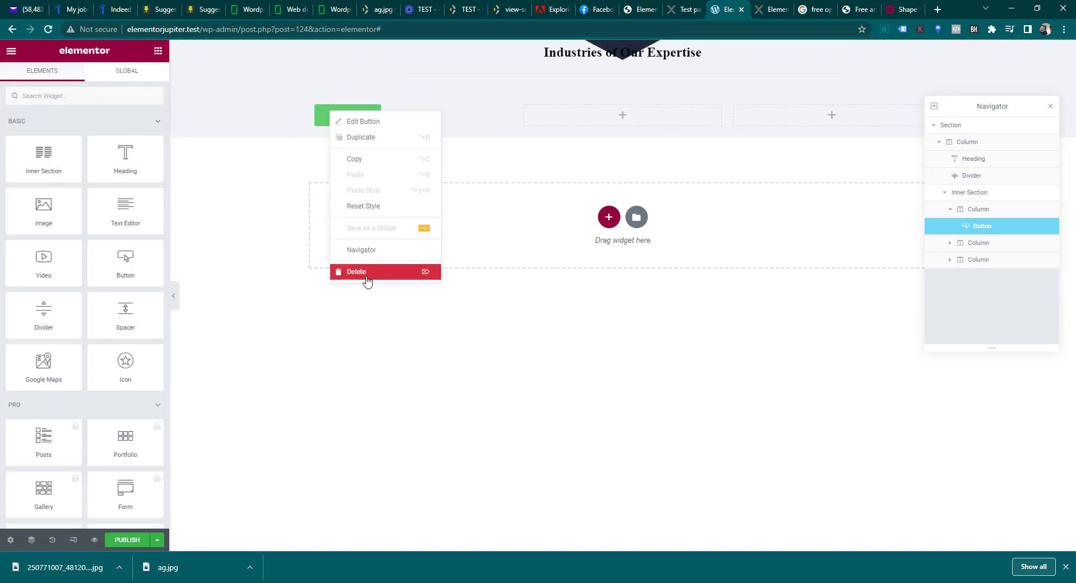
pyautogui.click(367, 280)
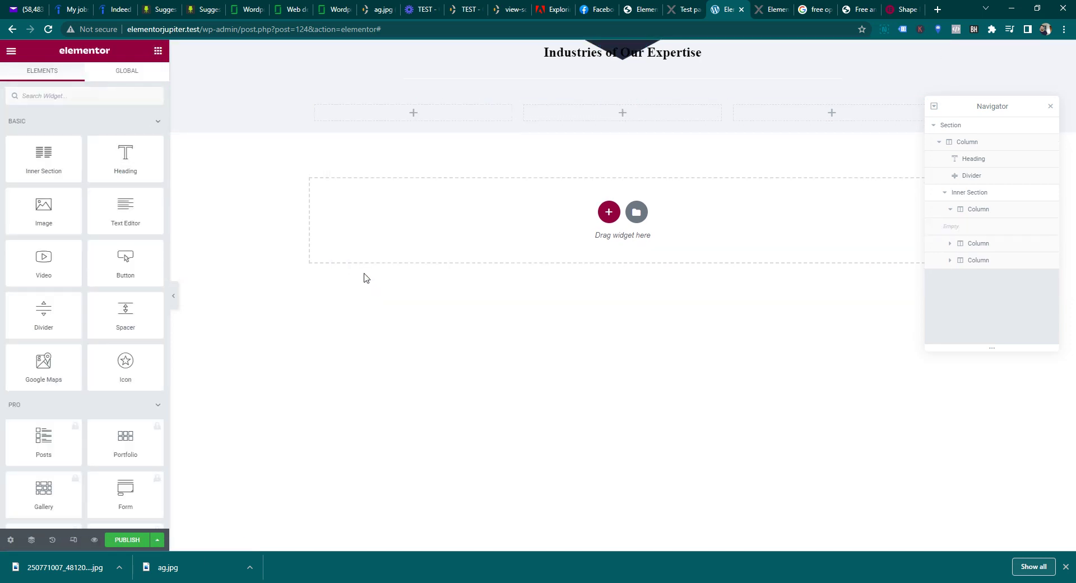
# - Find the JX Button widget and place it in the first column of the inner section
pyautogui.click(103, 95)
pyautogui.write('button')
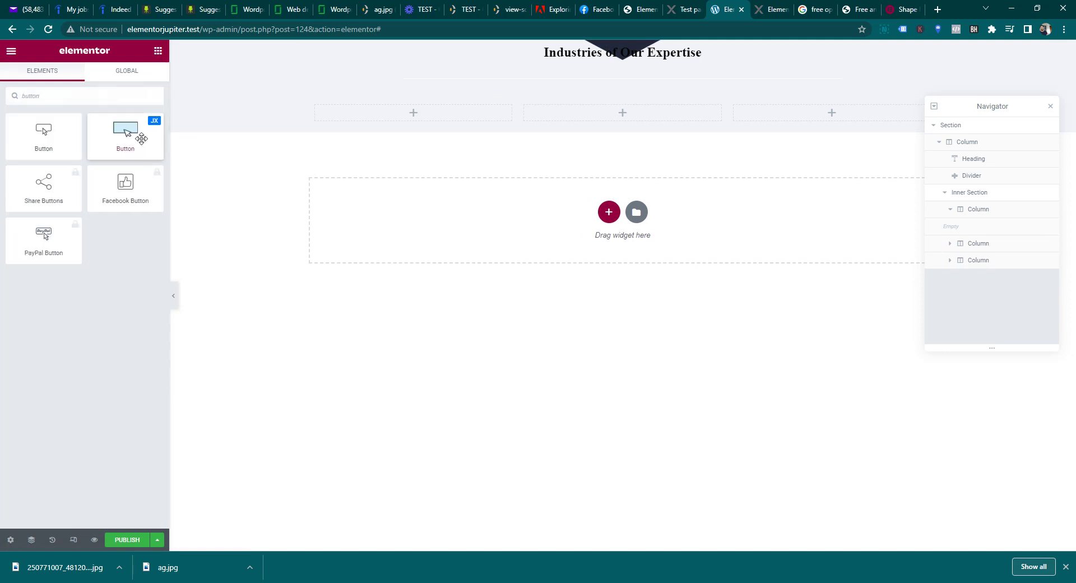
pyautogui.moveTo(130, 135); pyautogui.dragTo(413, 114)
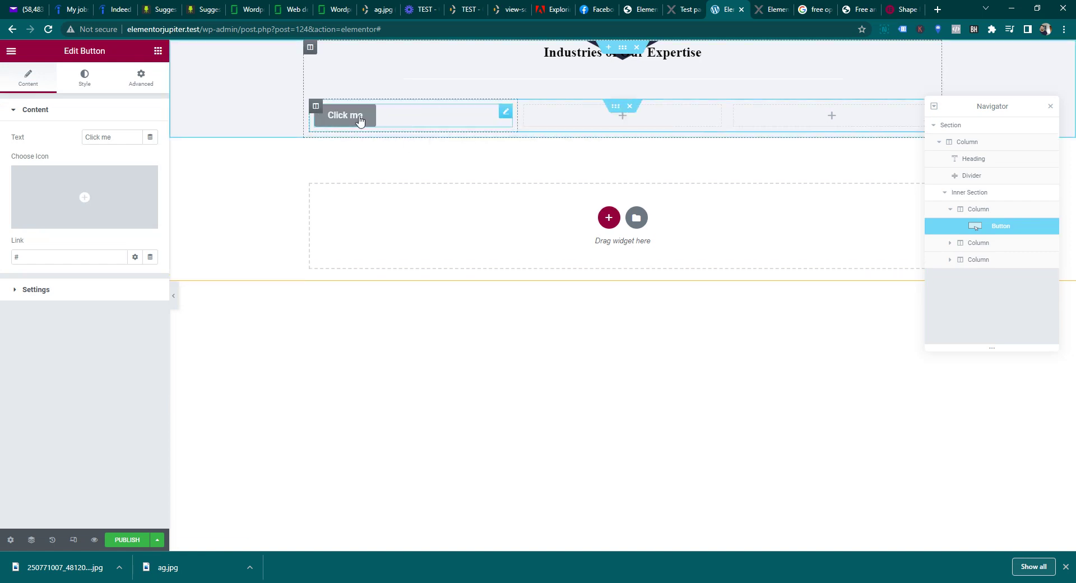
# - Check the card's label on the live test page and set the new button's text to "Agricultural"
pyautogui.click(463, 7)
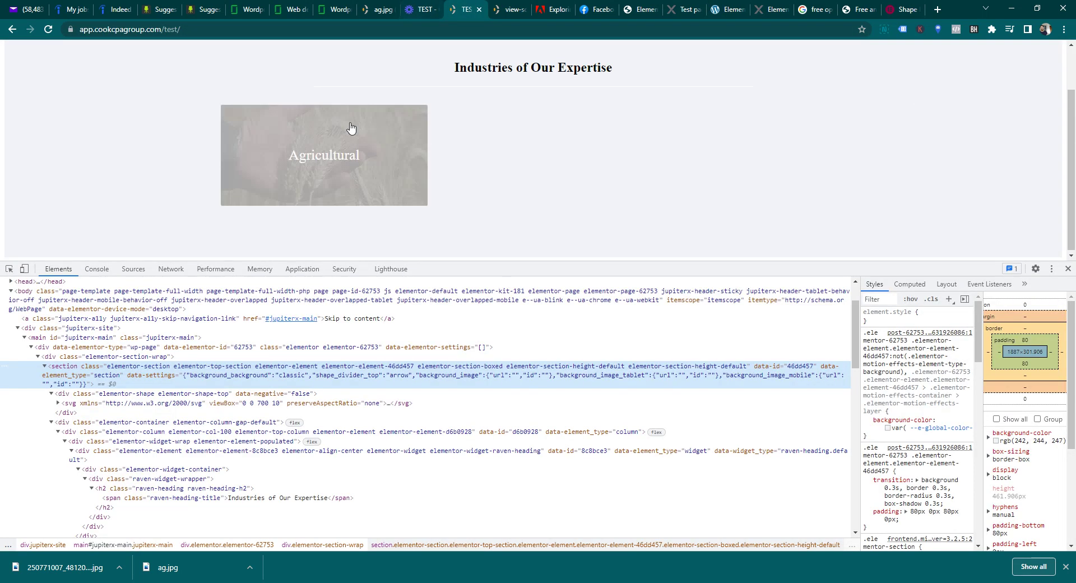
pyautogui.click(722, 9)
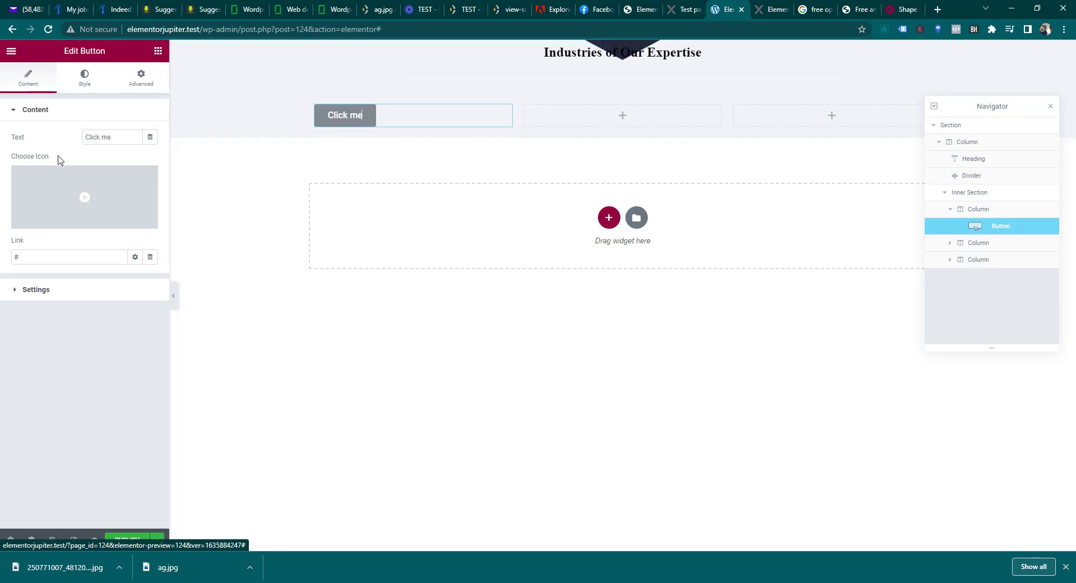
pyautogui.click(120, 134)
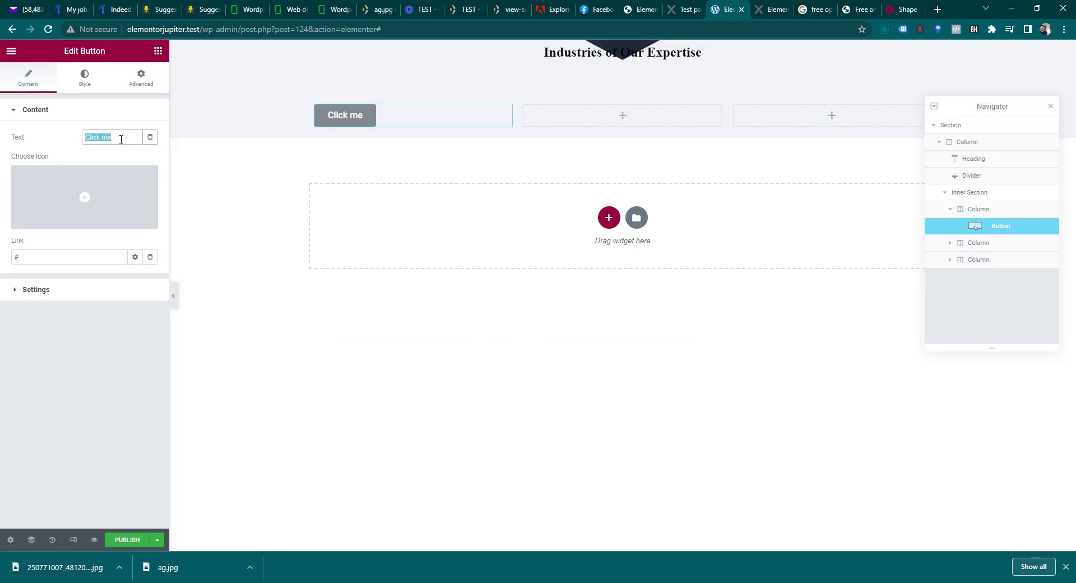
pyautogui.write('Agricultural')
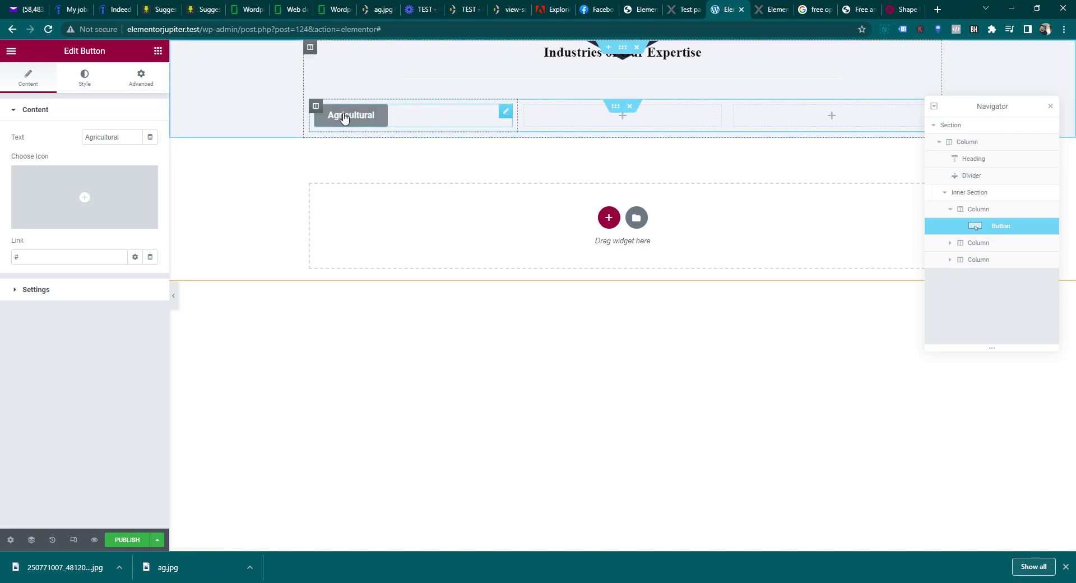
# - Give the Agricultural button a classic background in its normal state with the fully transparent color #02010100
pyautogui.click(83, 84)
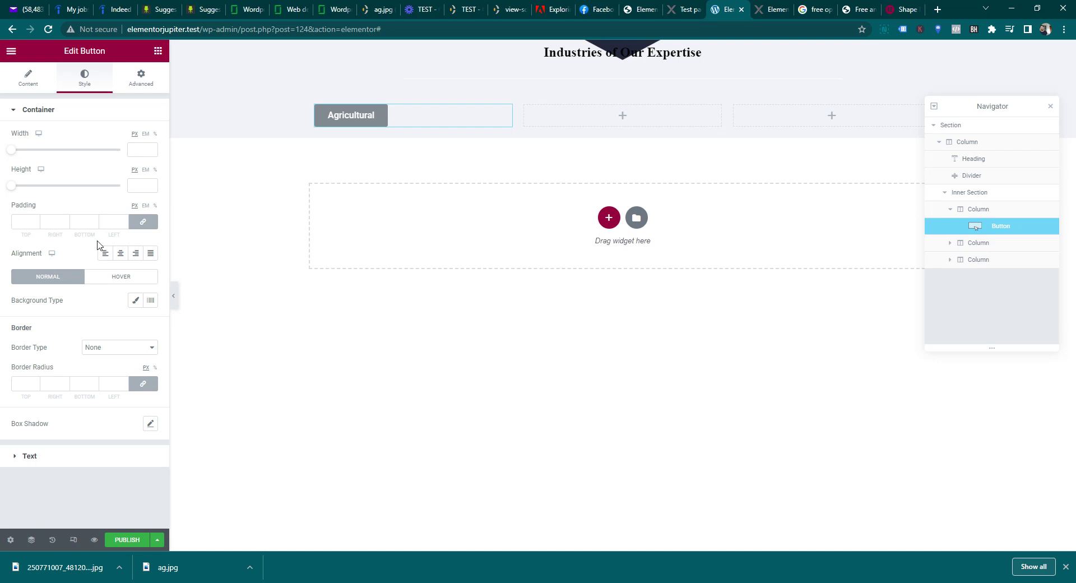
pyautogui.click(135, 300)
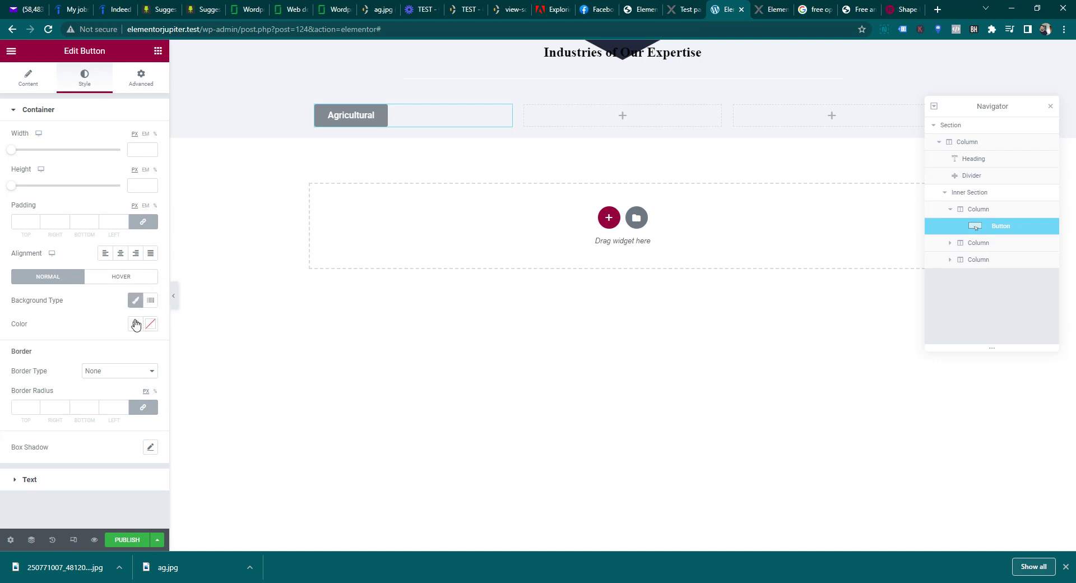
pyautogui.click(135, 324)
pyautogui.click(135, 324)
pyautogui.click(135, 324)
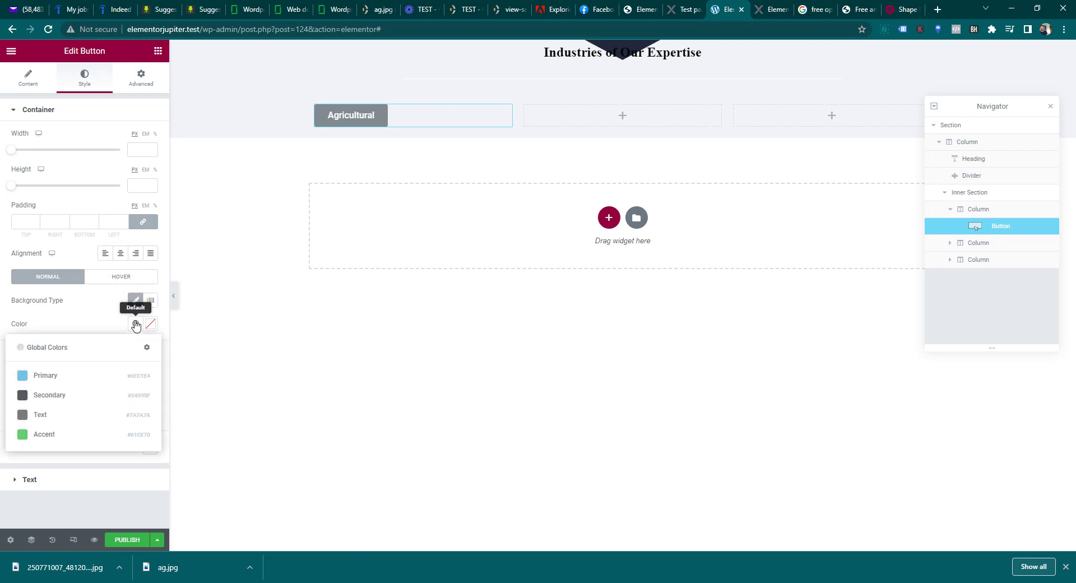
pyautogui.click(158, 322)
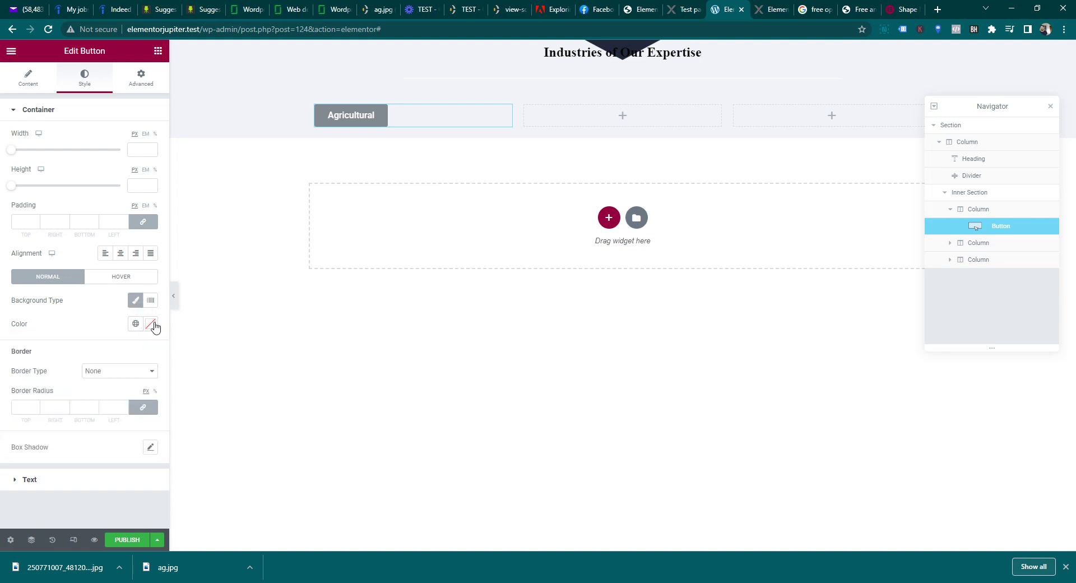
pyautogui.click(153, 326)
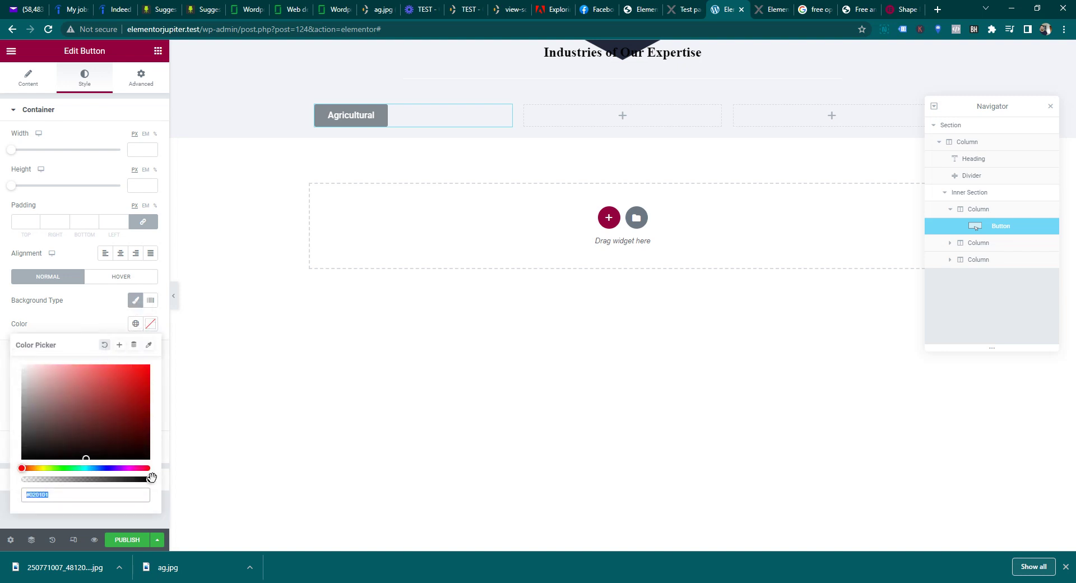
pyautogui.moveTo(148, 479); pyautogui.dragTo(5, 487)
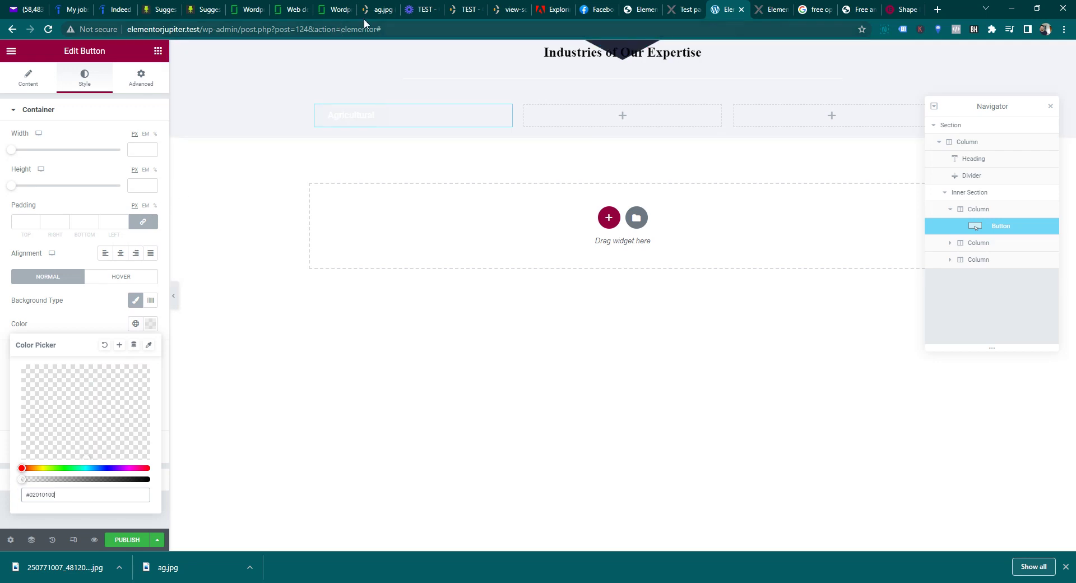
# - Inspect the Agricultural button's styles on the live test page, select the color value #DF9A2B and return to the Elementor editor
pyautogui.click(465, 10)
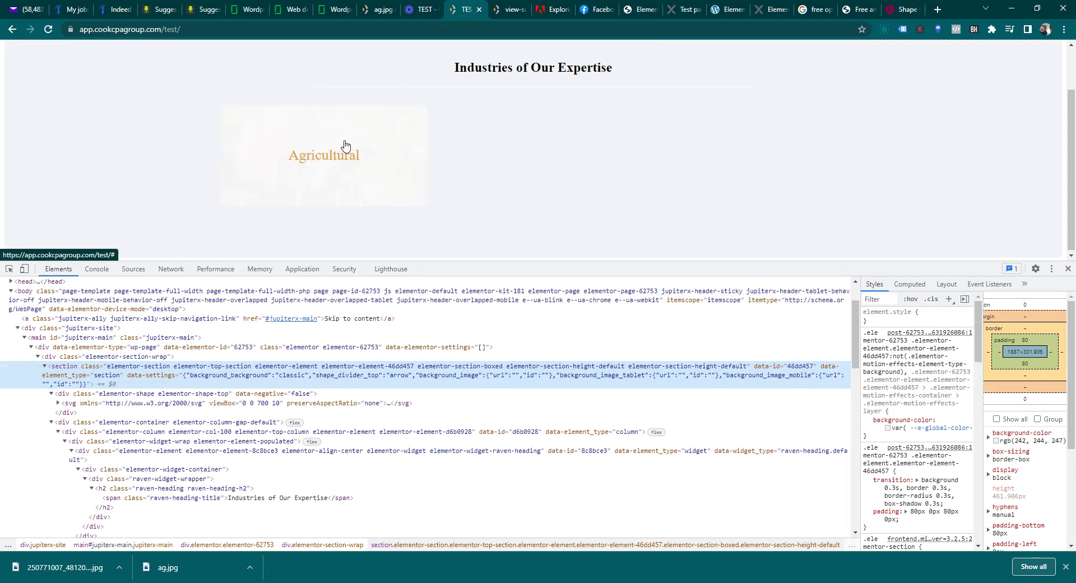
pyautogui.rightClick(335, 162)
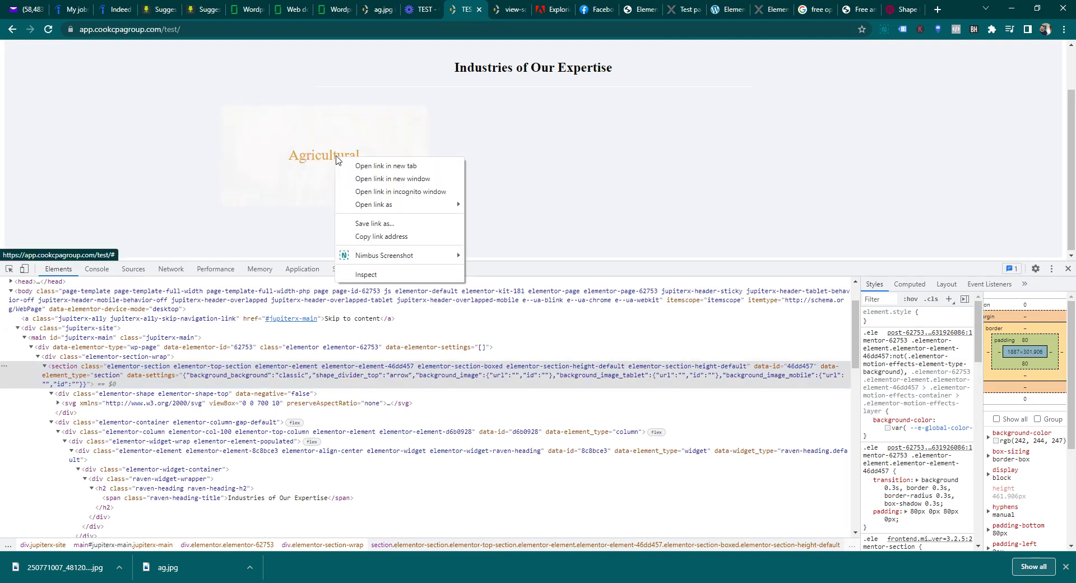
pyautogui.click(381, 275)
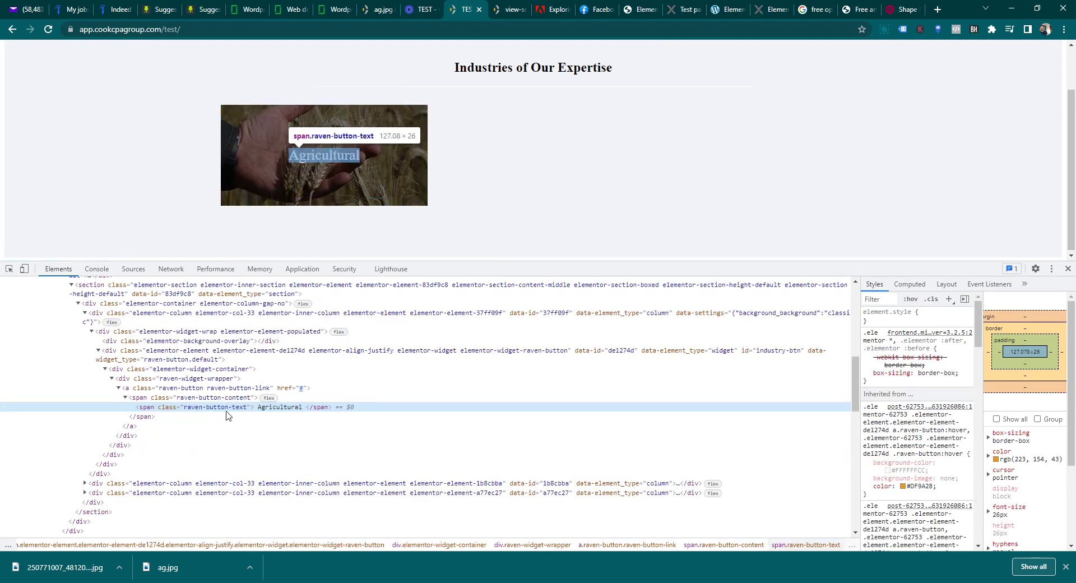
pyautogui.click(232, 397)
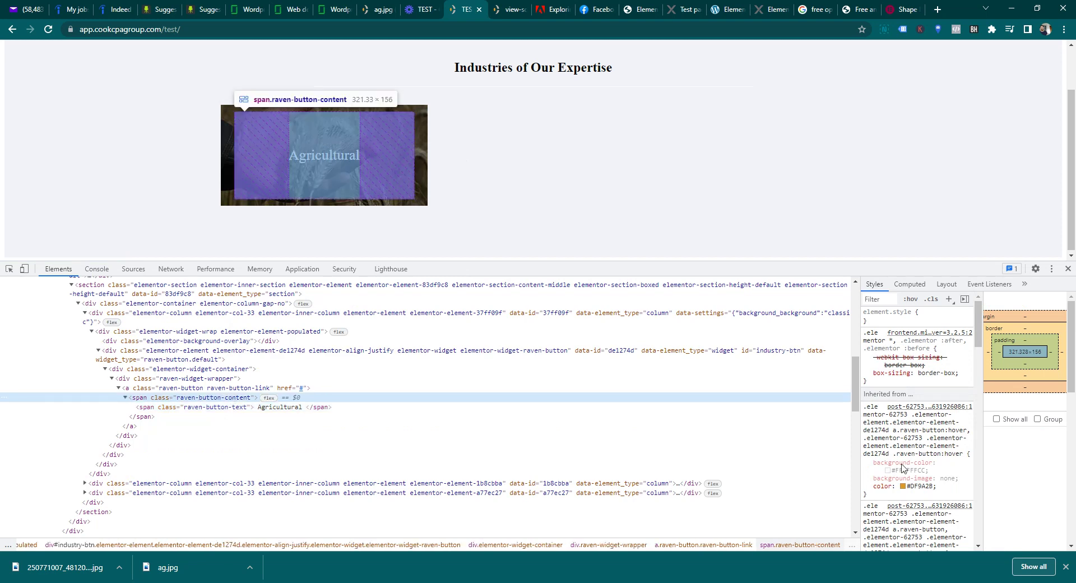
pyautogui.scroll(-8, 919, 489)
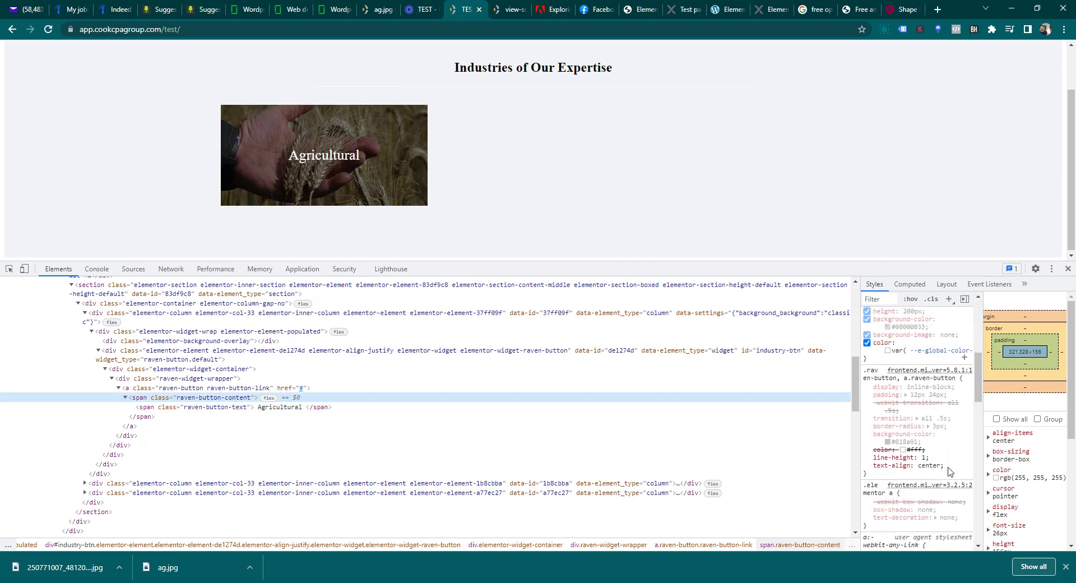
pyautogui.click(235, 408)
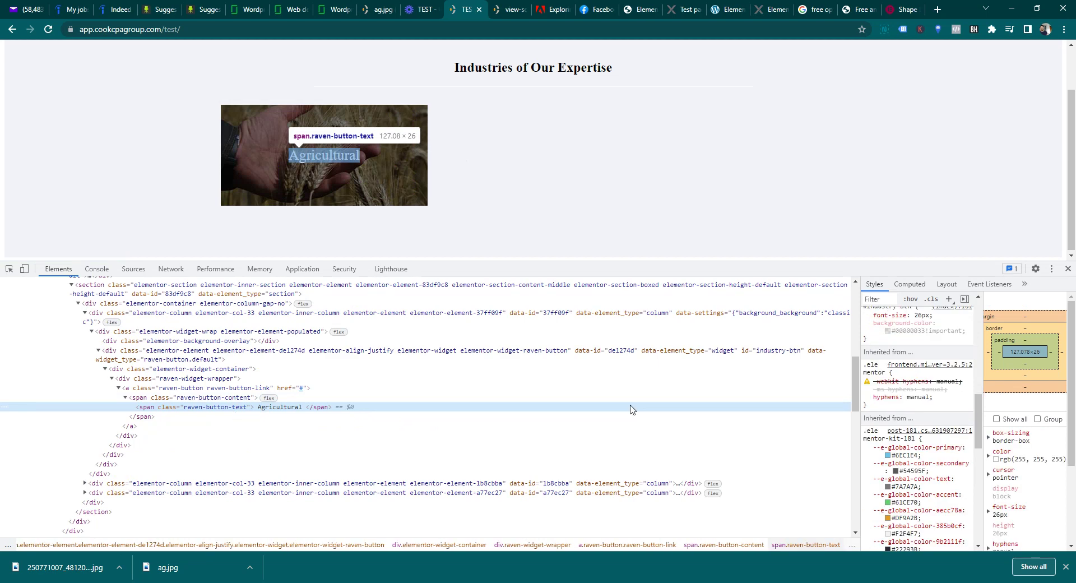
pyautogui.scroll(5, 917, 391)
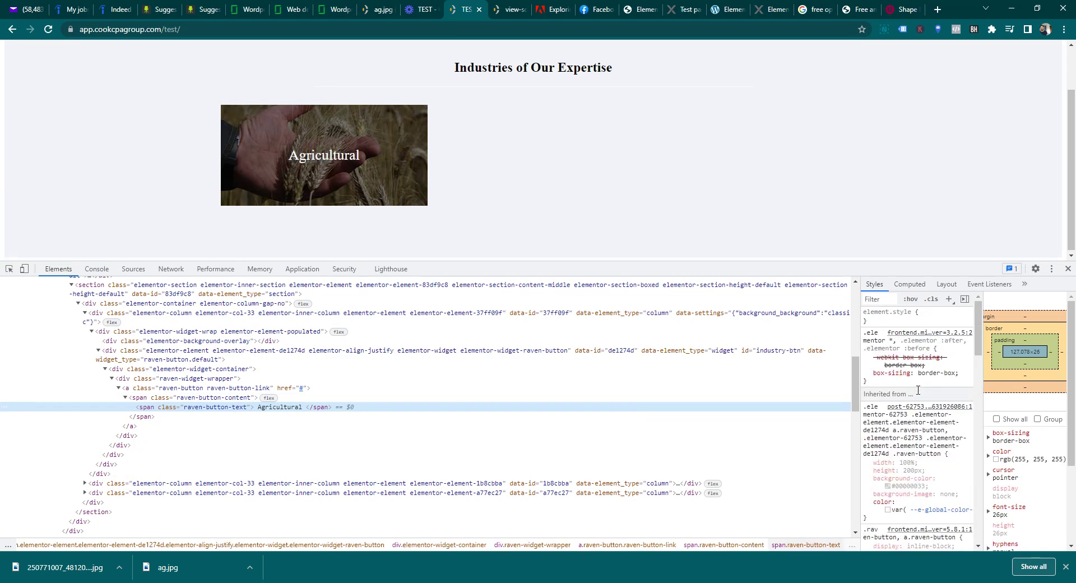
pyautogui.rightClick(329, 161)
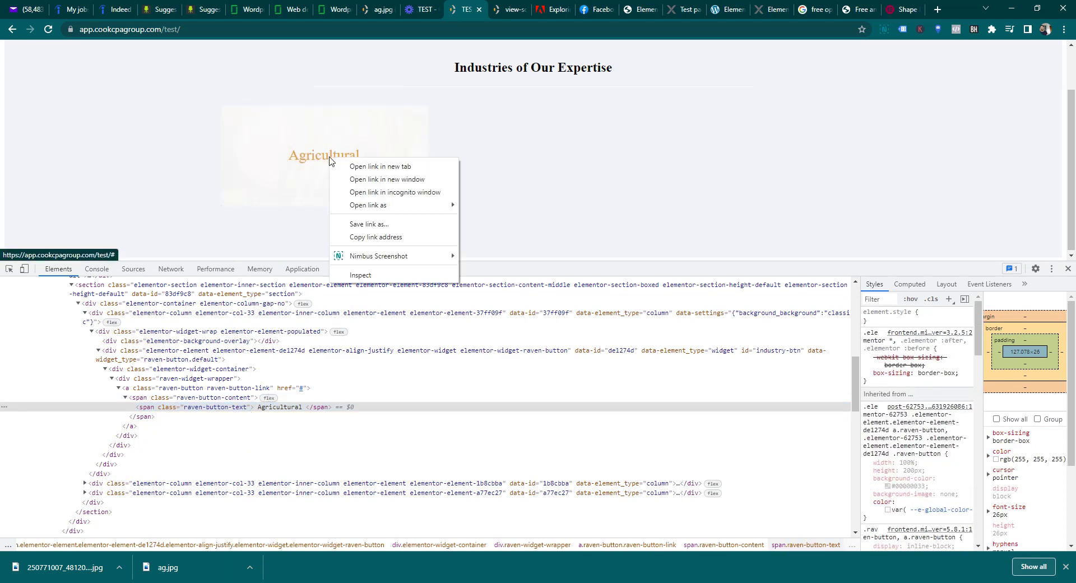
pyautogui.press('n')
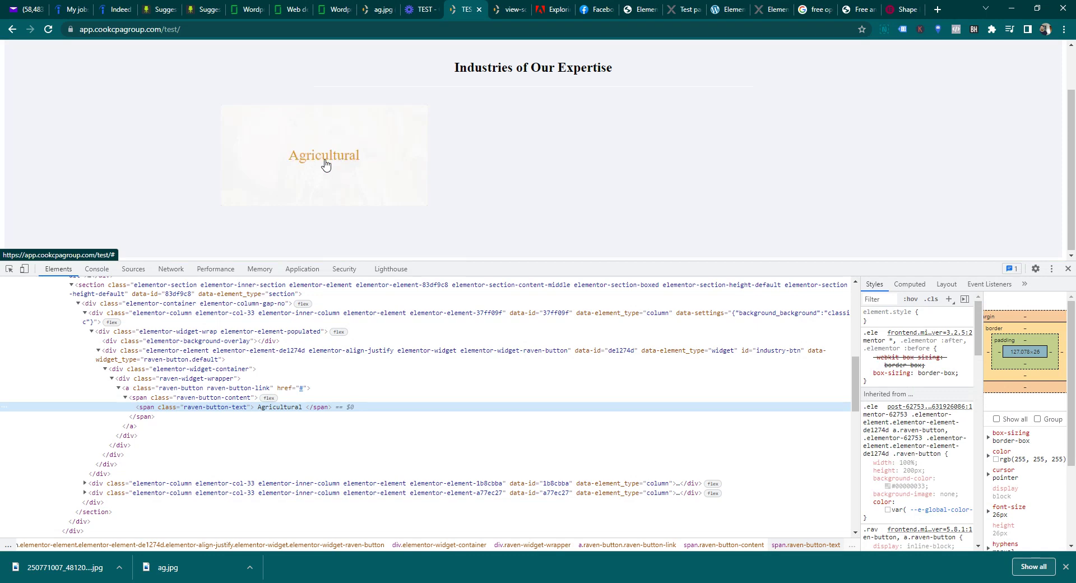
pyautogui.scroll(-10, 880, 433)
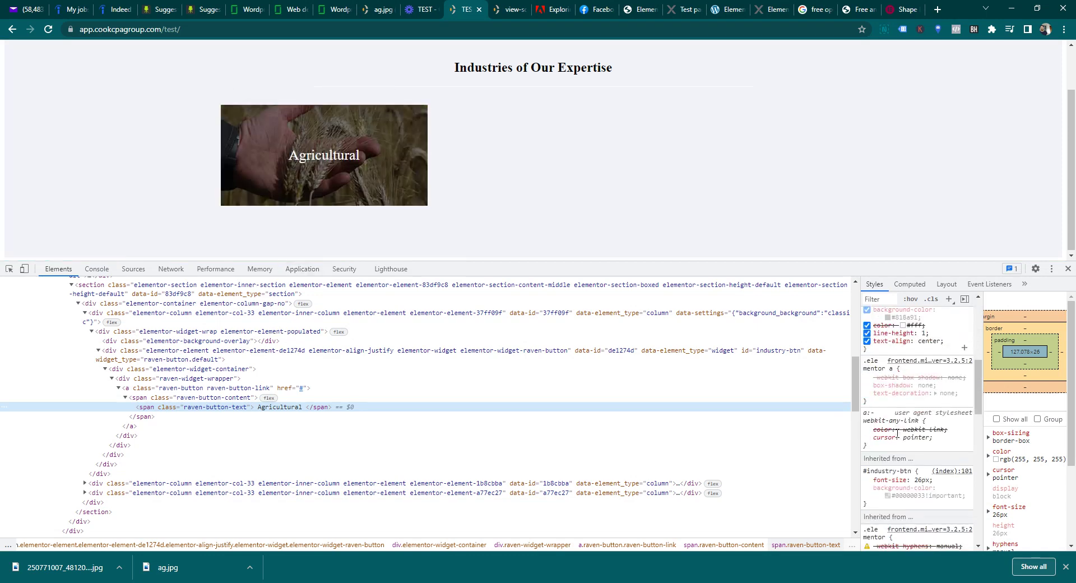
pyautogui.scroll(-5, 897, 433)
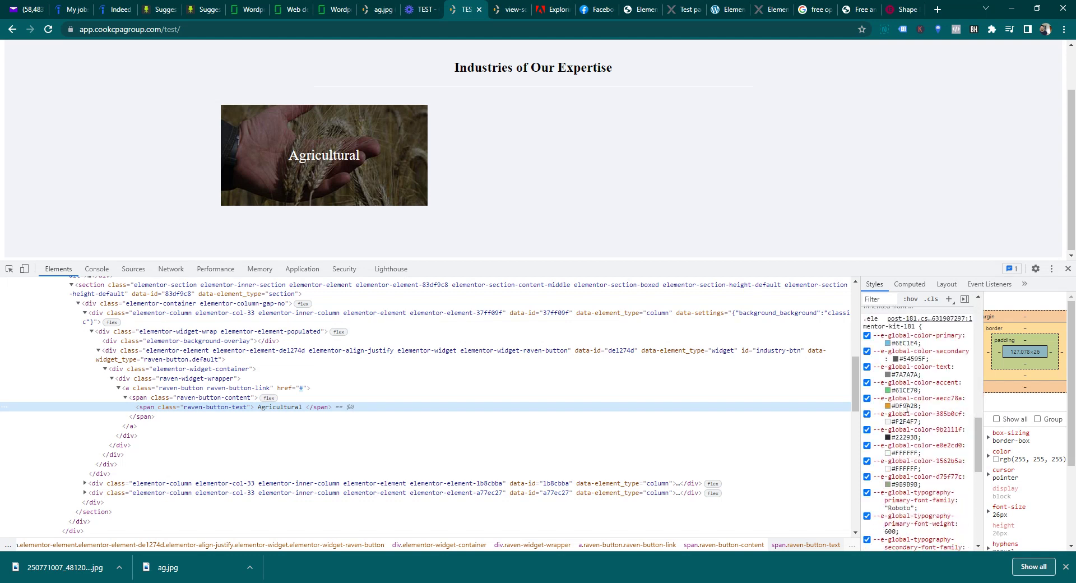
pyautogui.click(908, 404)
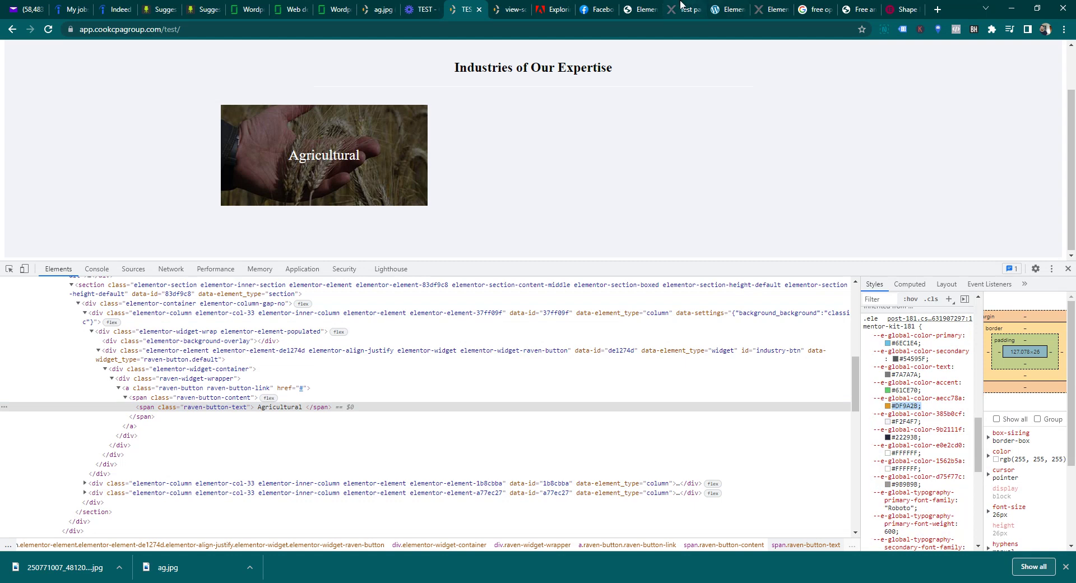
pyautogui.click(722, 6)
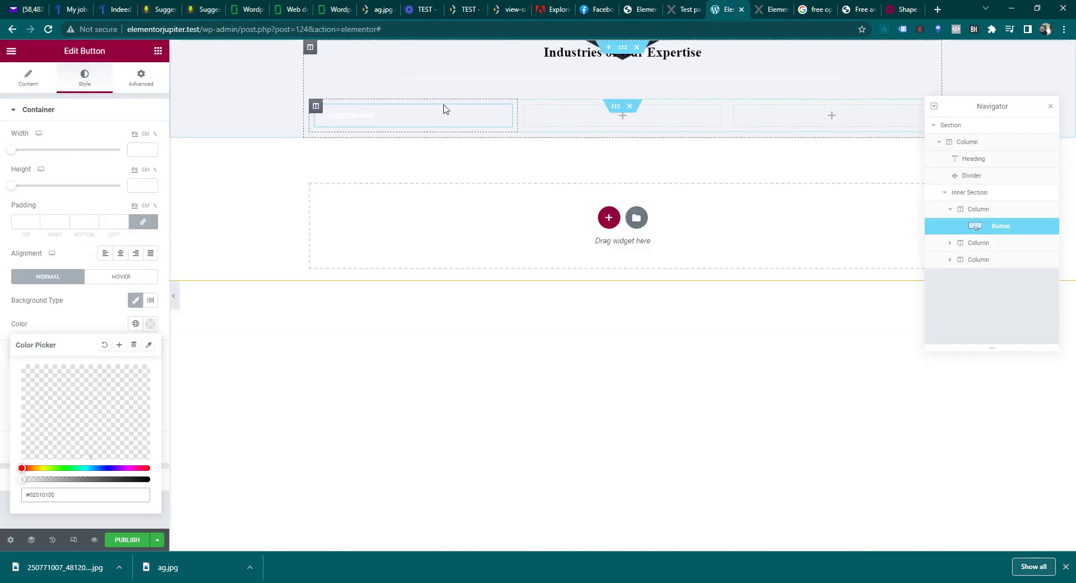
pyautogui.doubleClick(345, 115)
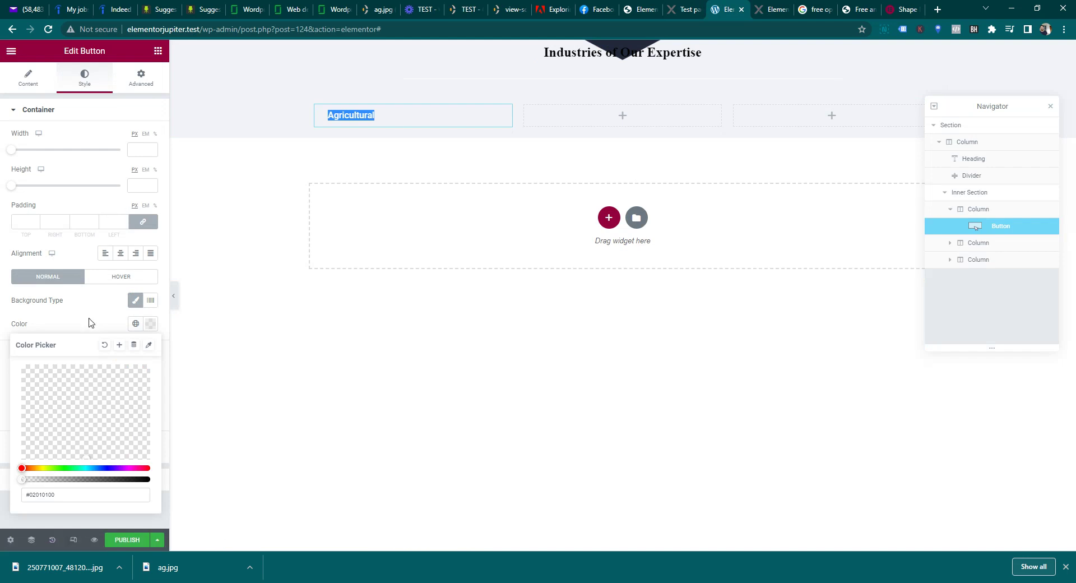
pyautogui.click(135, 324)
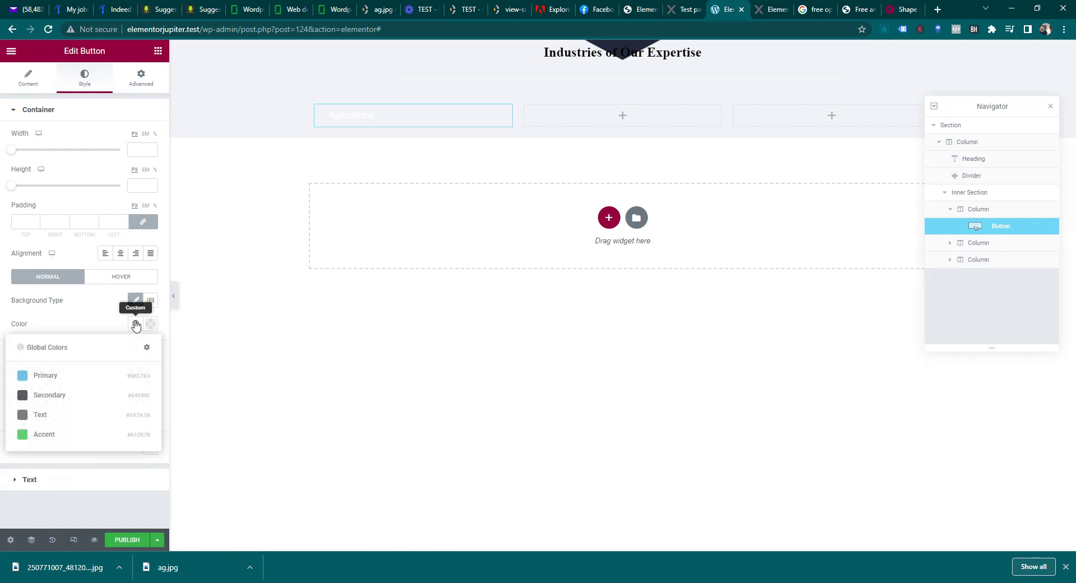
pyautogui.click(97, 316)
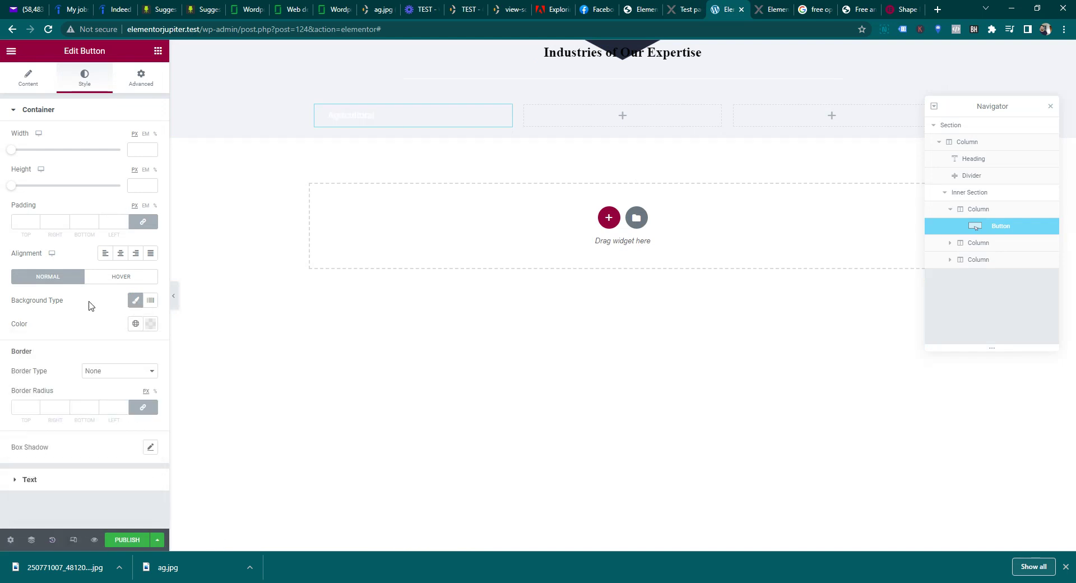
pyautogui.click(150, 324)
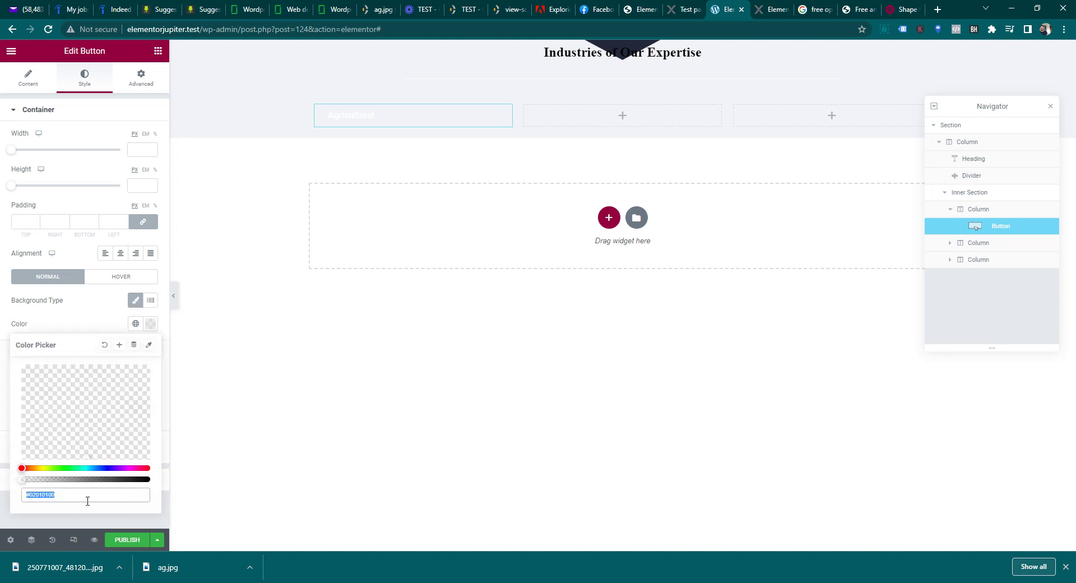
pyautogui.click(83, 327)
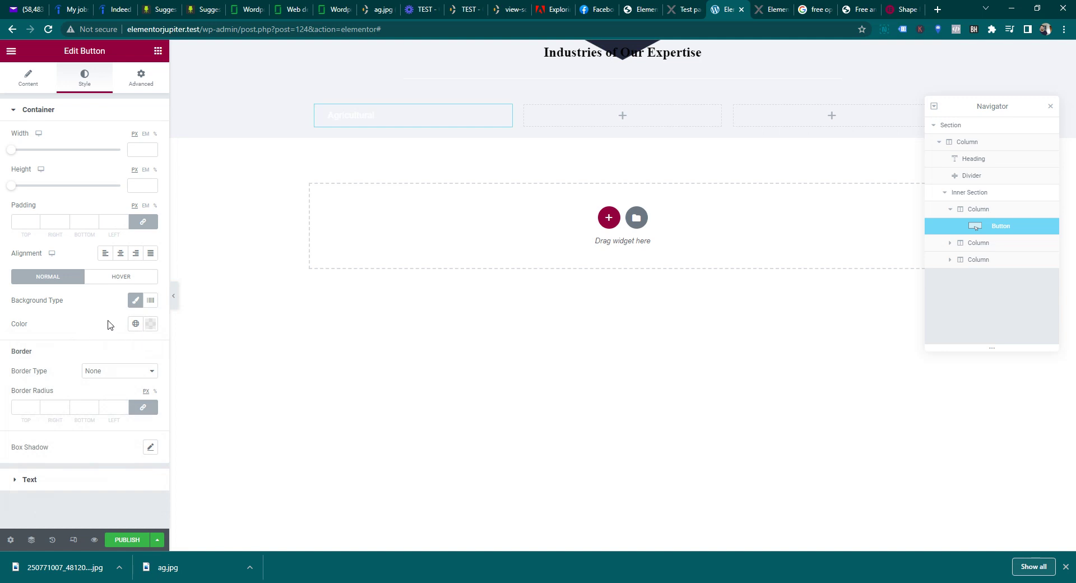
# - Set the Agricultural button's text color in its normal state to #DF9A2B
pyautogui.click(56, 480)
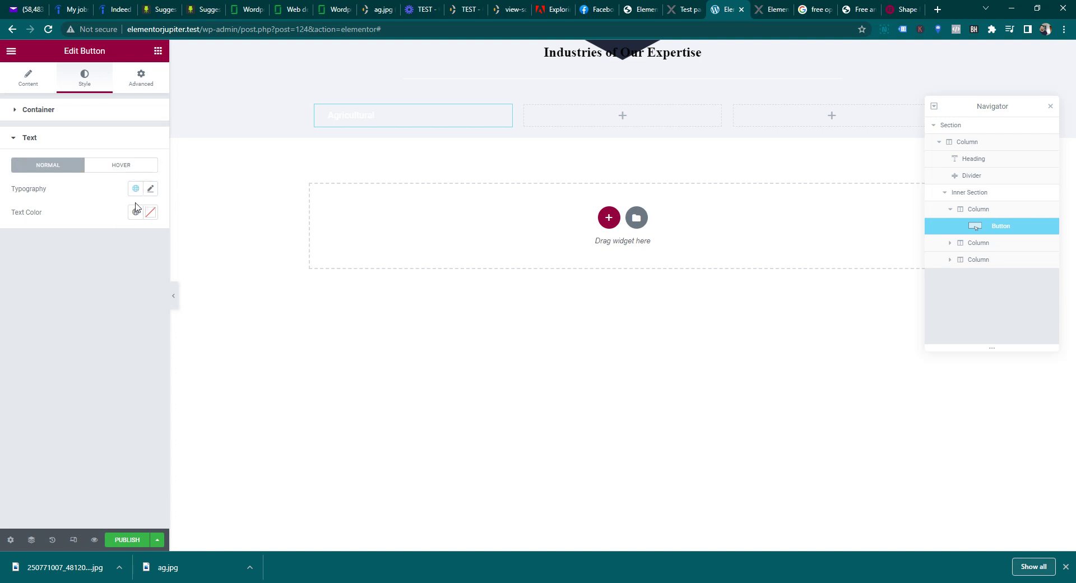
pyautogui.click(135, 212)
pyautogui.click(150, 211)
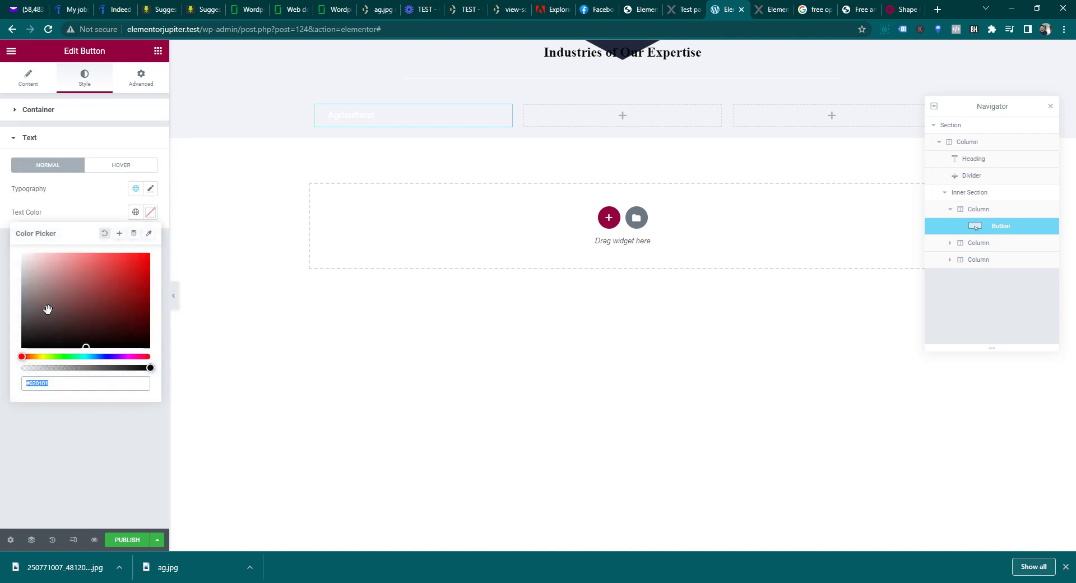
pyautogui.click(67, 387)
pyautogui.press('Return')
pyautogui.click(71, 443)
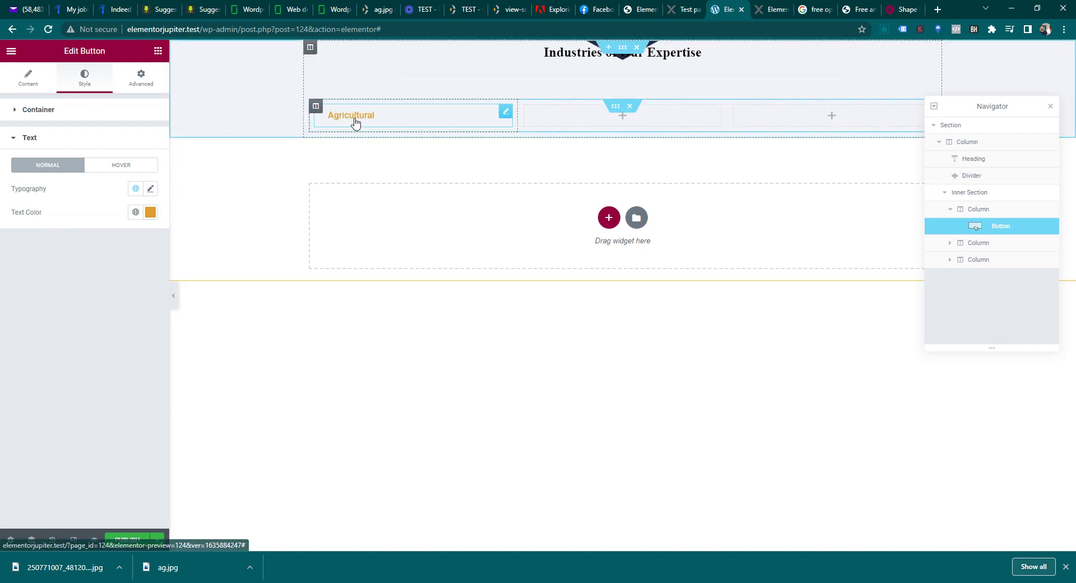
# - Look through the Agricultural button's content settings and center-align its label in the container style
pyautogui.click(47, 78)
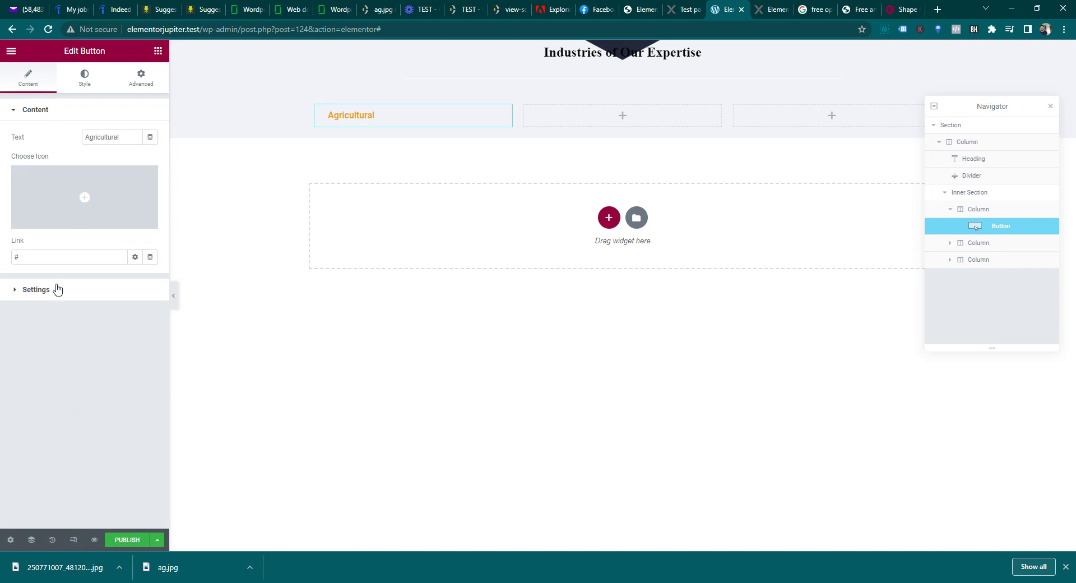
pyautogui.click(56, 289)
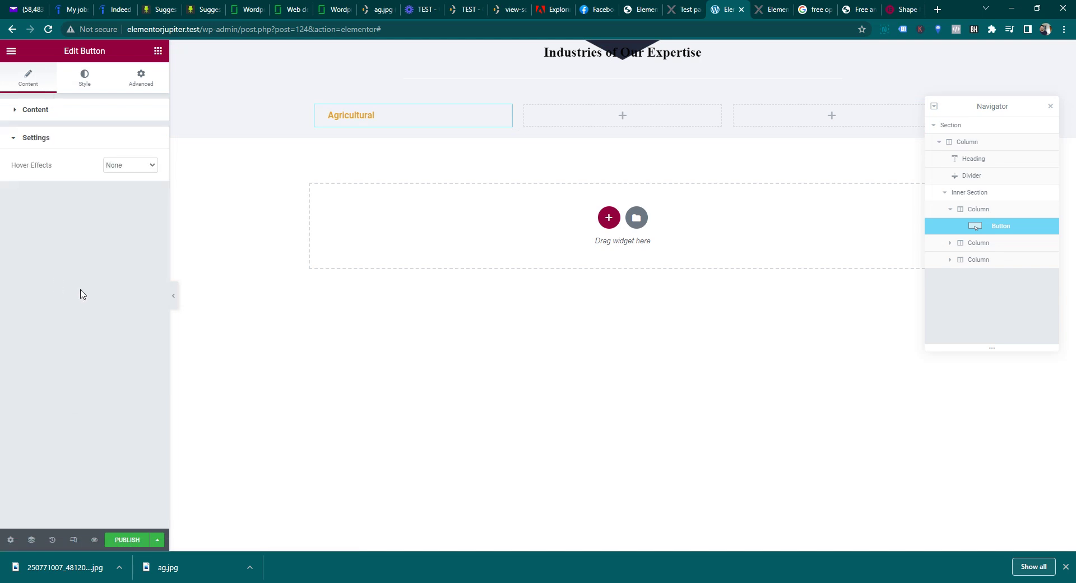
pyautogui.click(85, 79)
pyautogui.click(75, 112)
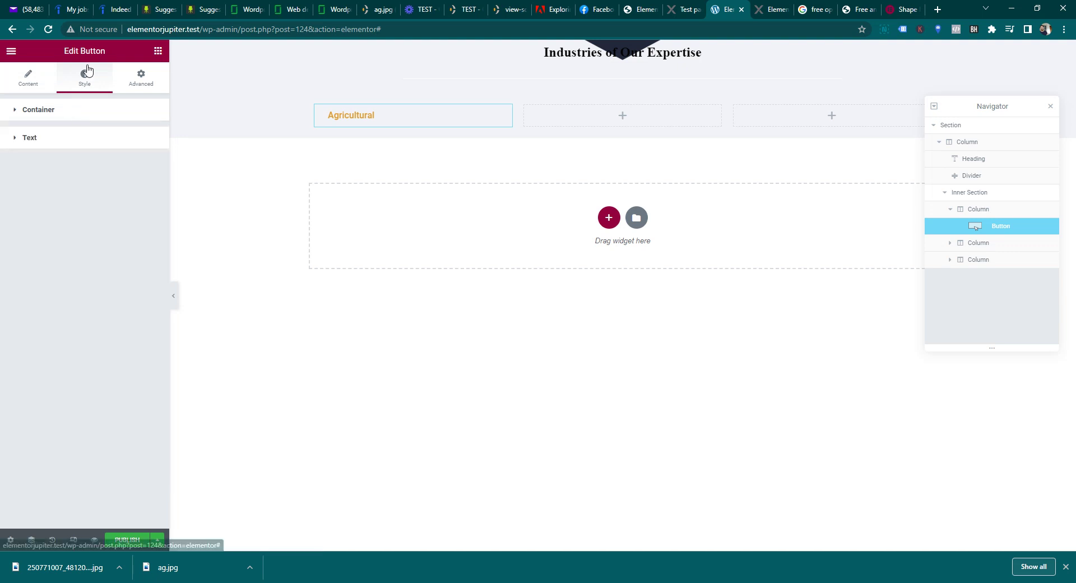
pyautogui.click(72, 112)
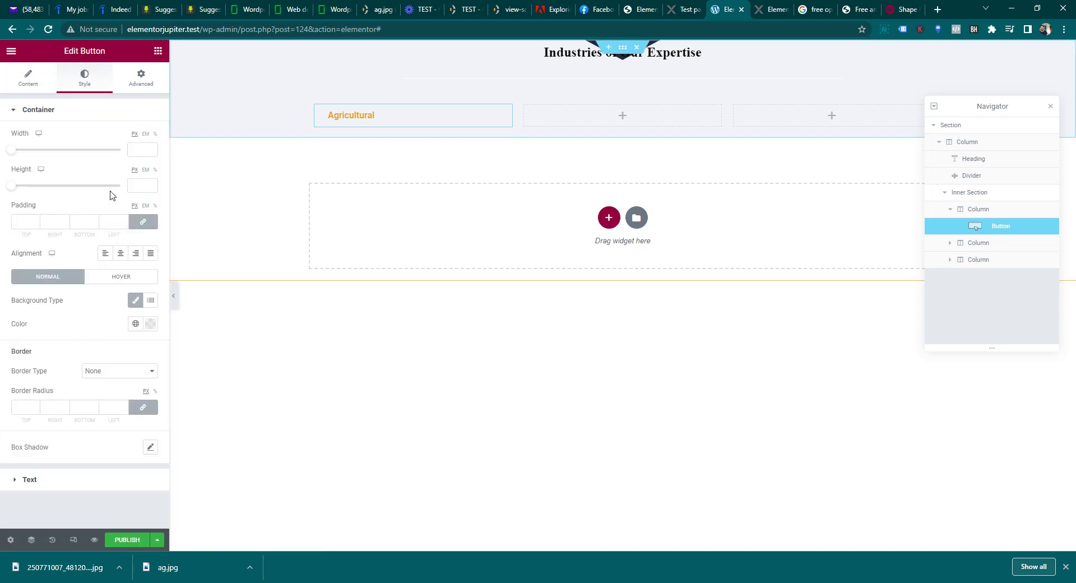
pyautogui.click(120, 255)
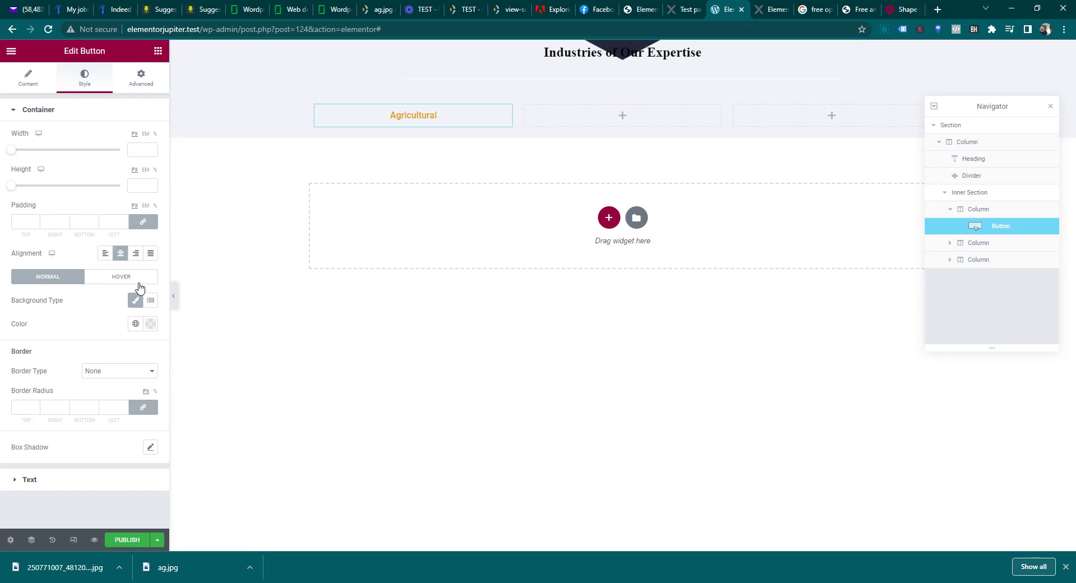
# - Try a classic #FFFFFF background for the button's hover state and reset that color
pyautogui.click(130, 278)
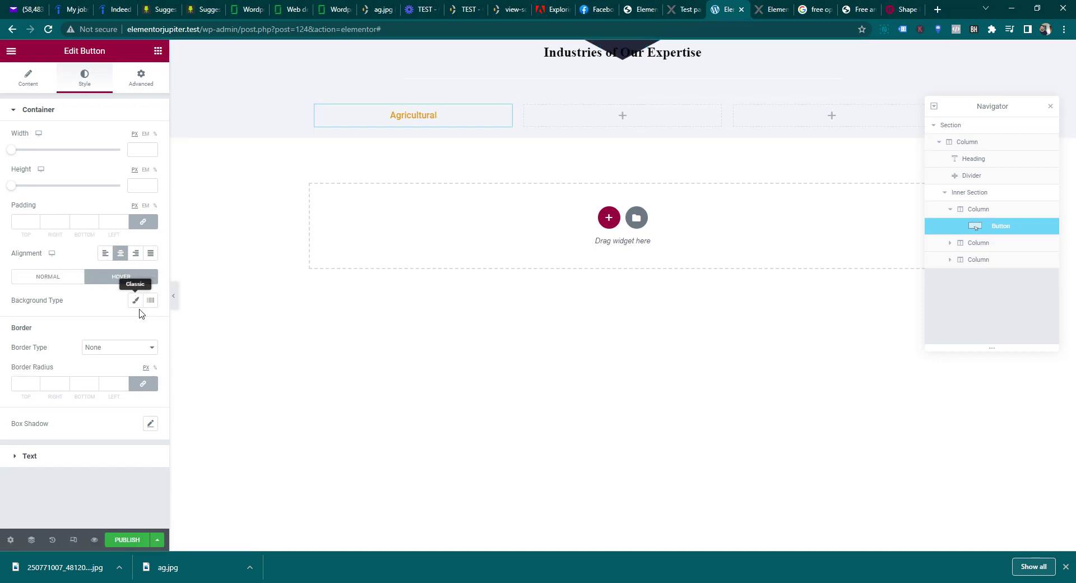
pyautogui.click(135, 300)
pyautogui.click(150, 324)
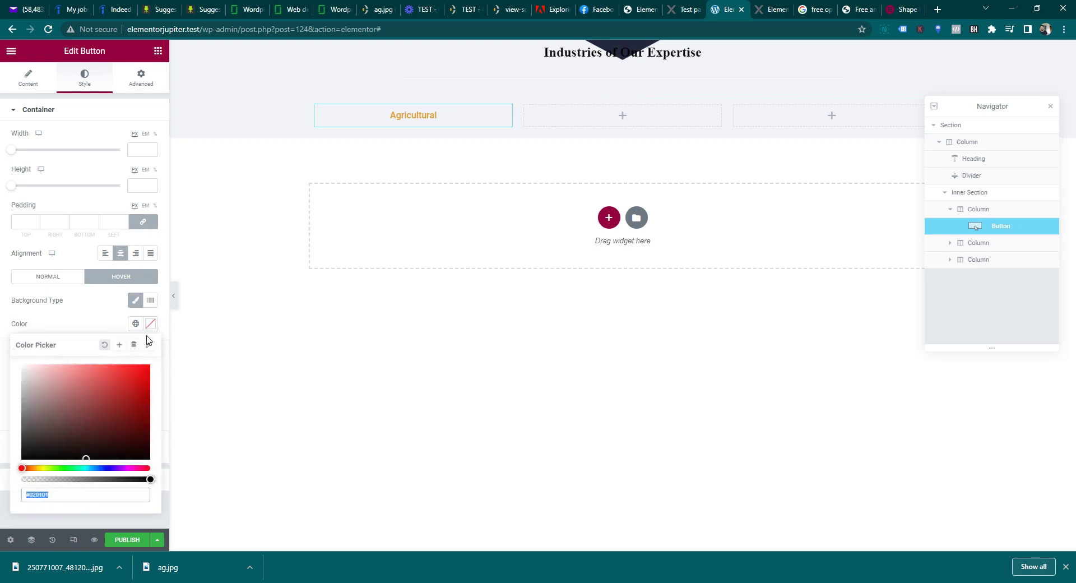
pyautogui.write('#FFFFFF')
pyautogui.click(92, 311)
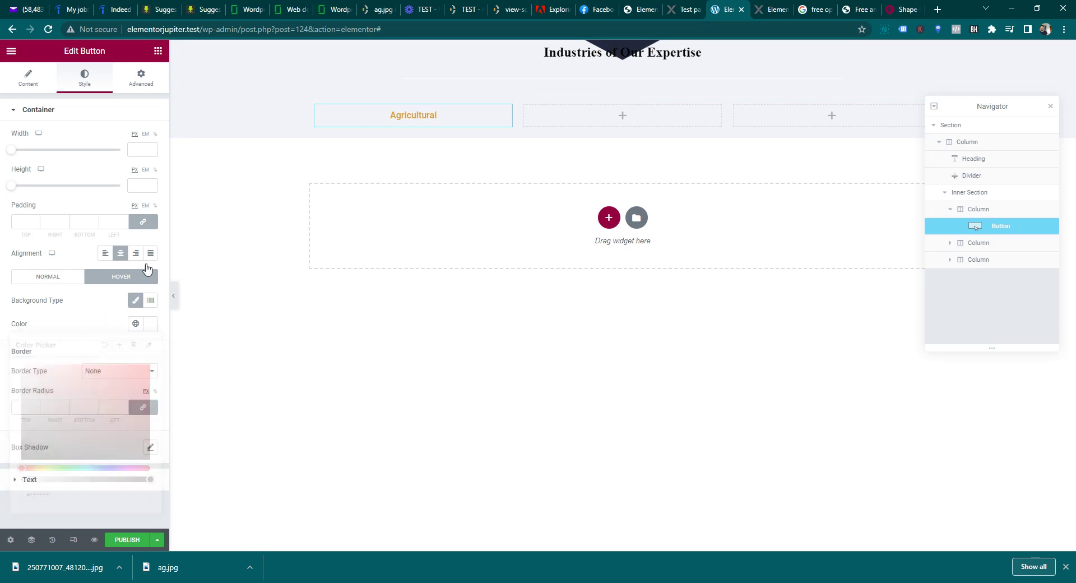
pyautogui.click(150, 325)
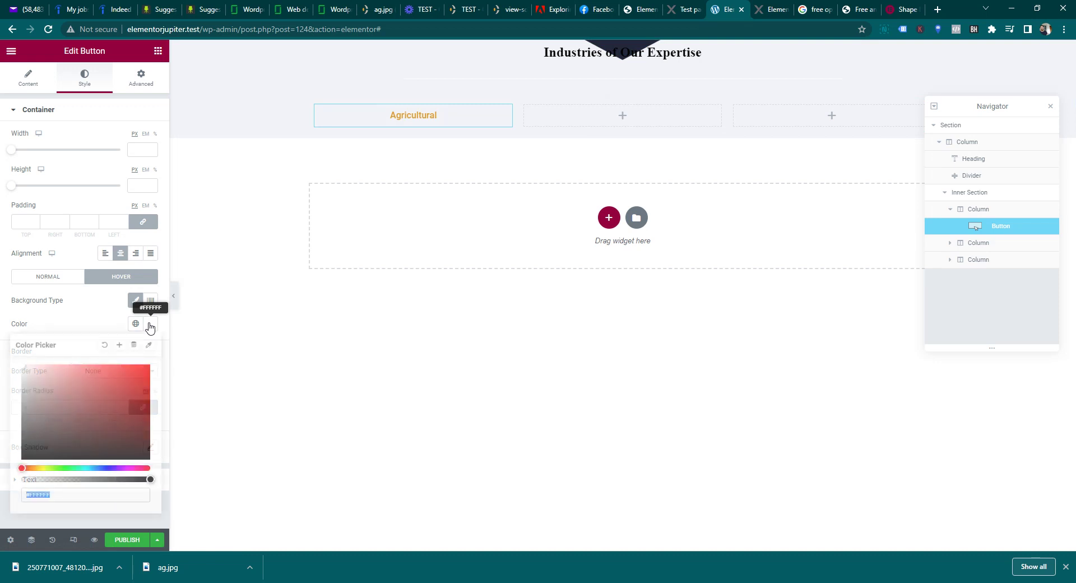
pyautogui.click(104, 346)
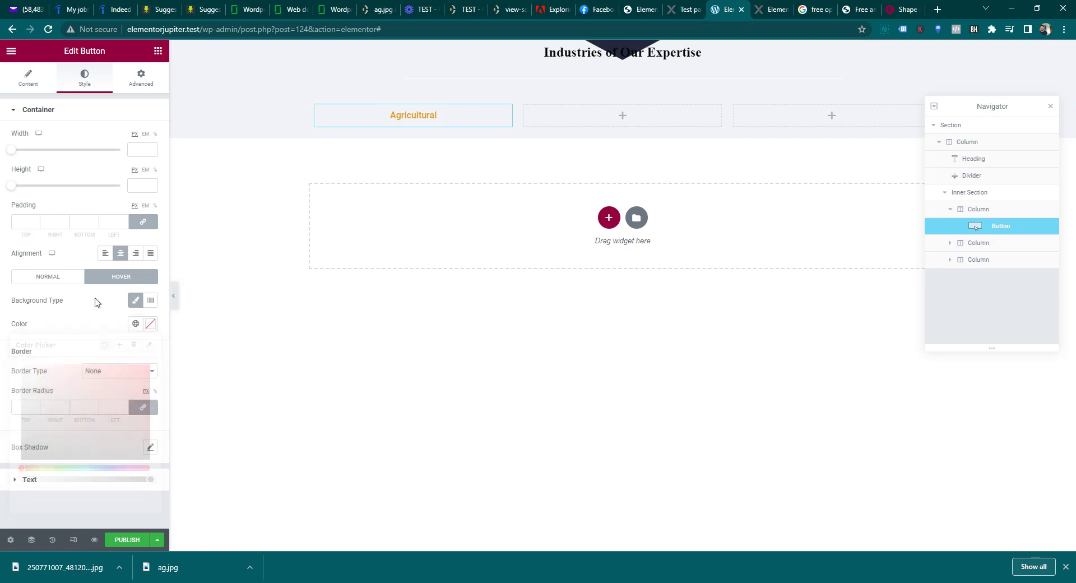
# - Set the Agricultural button's text color in its hover state to white
pyautogui.click(31, 480)
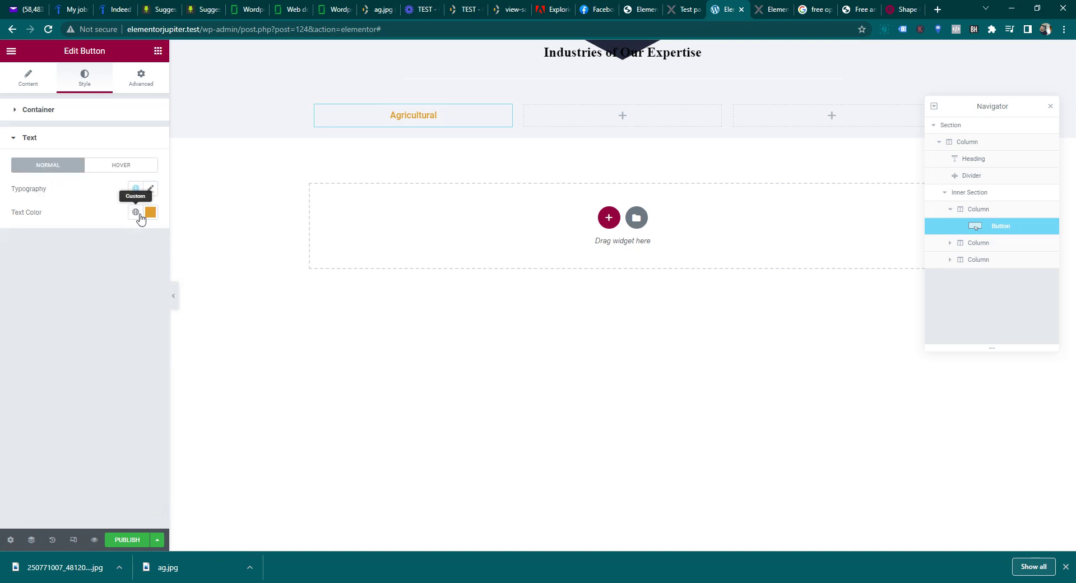
pyautogui.click(152, 214)
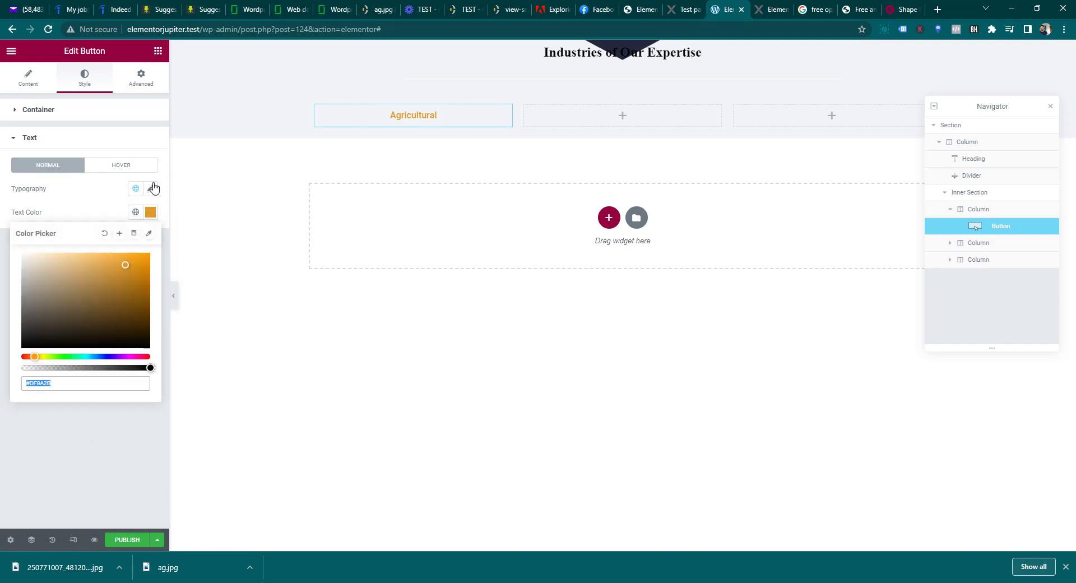
pyautogui.click(144, 166)
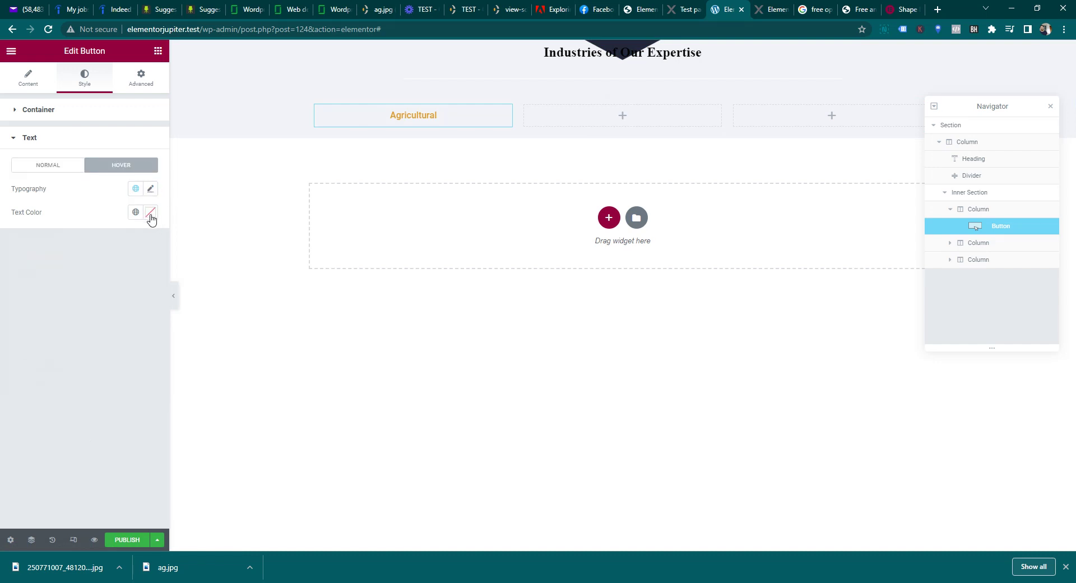
pyautogui.click(151, 213)
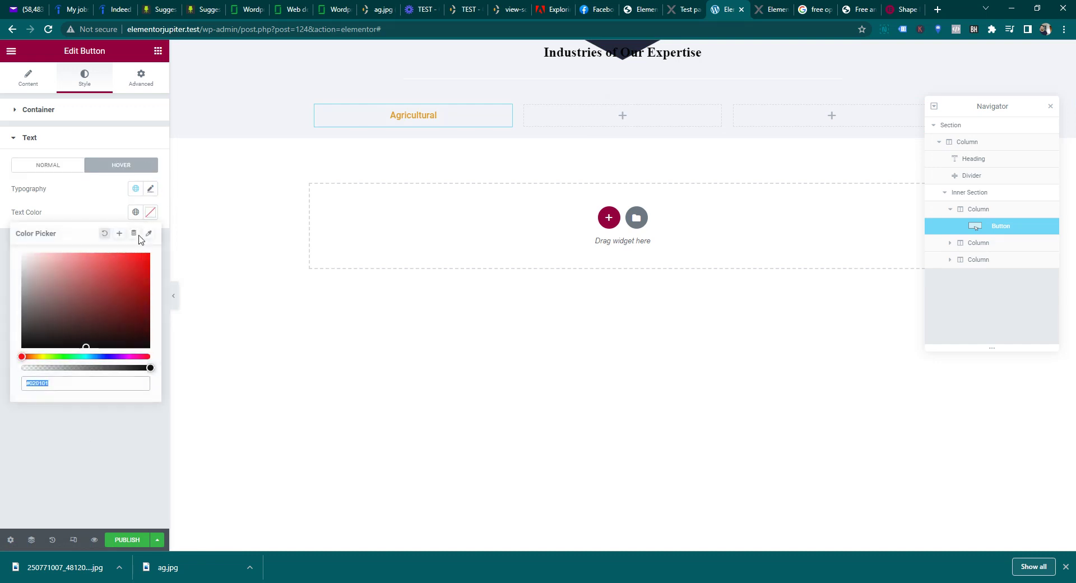
pyautogui.click(89, 203)
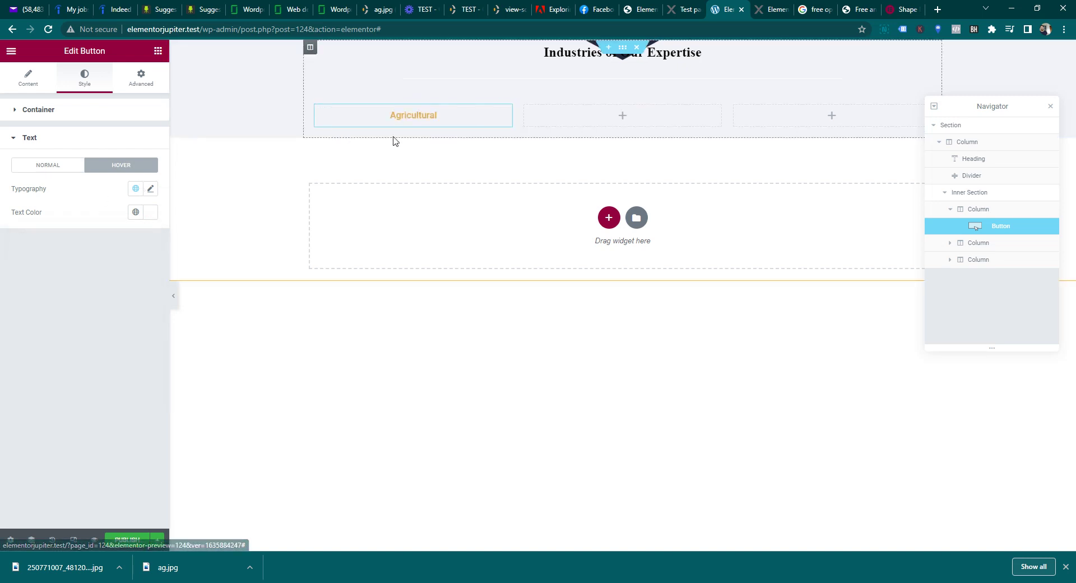
# - Check the heading font on the live test page and set the button's hover typography to Times New Roman with weight 400
pyautogui.click(133, 191)
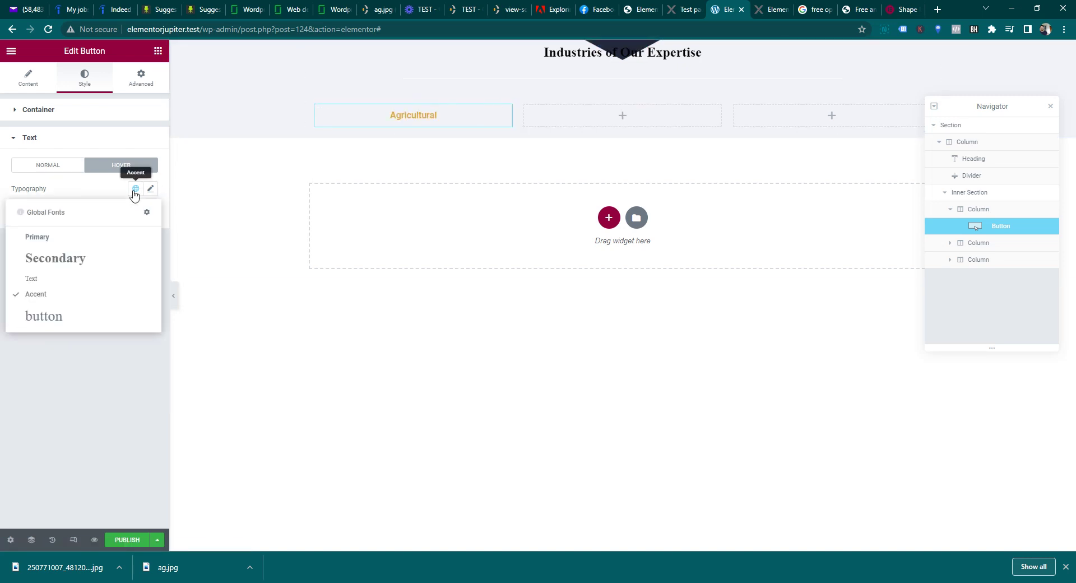
pyautogui.click(60, 279)
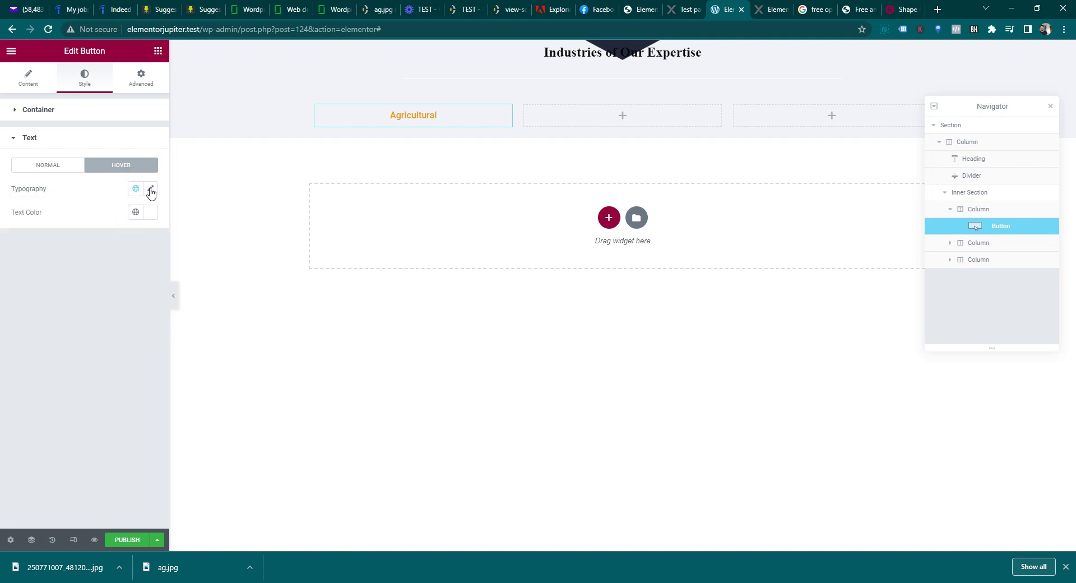
pyautogui.click(461, 10)
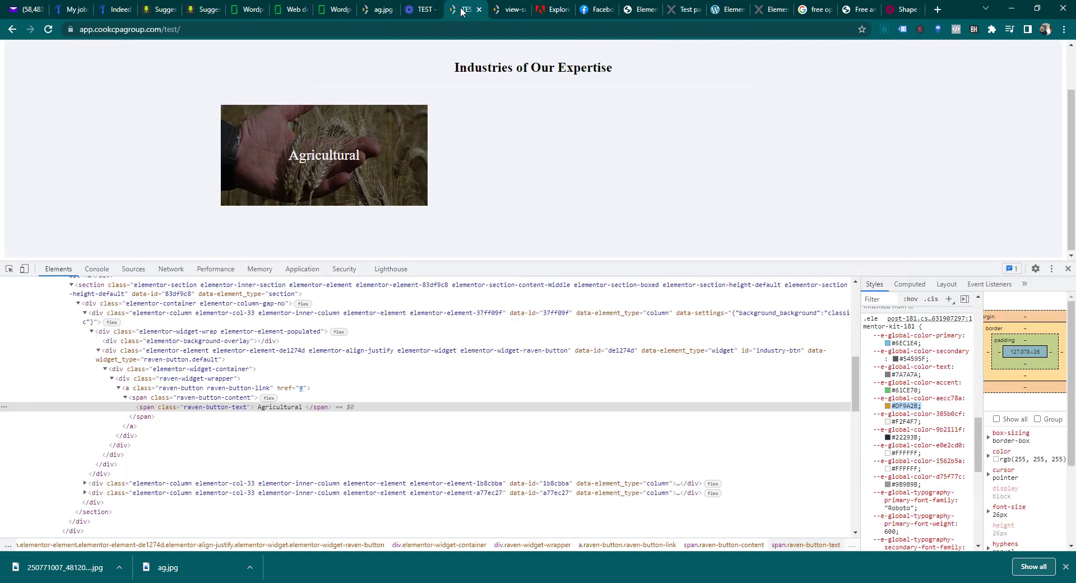
pyautogui.moveTo(475, 68); pyautogui.dragTo(601, 67)
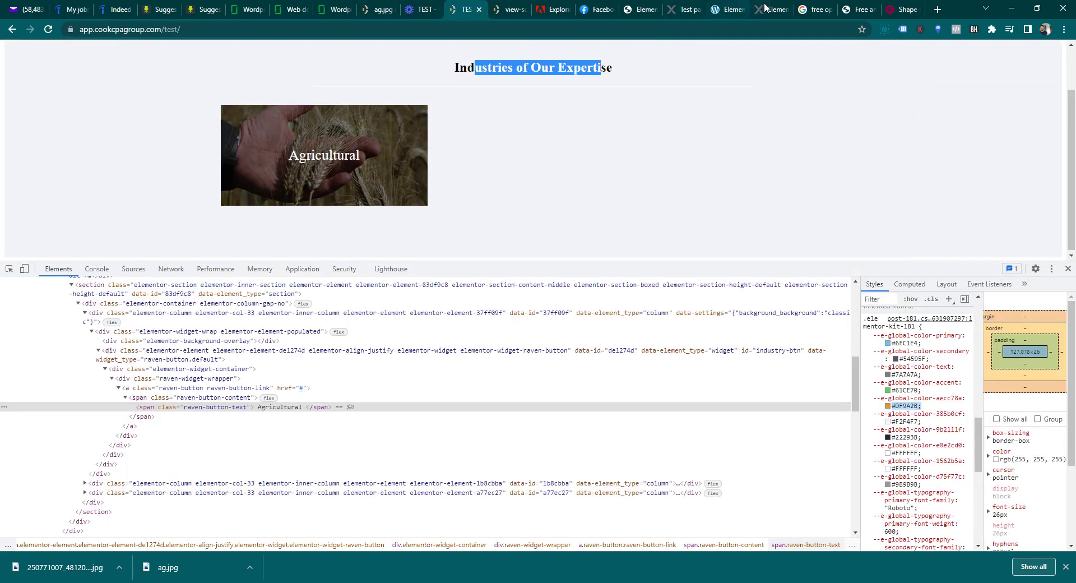
pyautogui.click(731, 9)
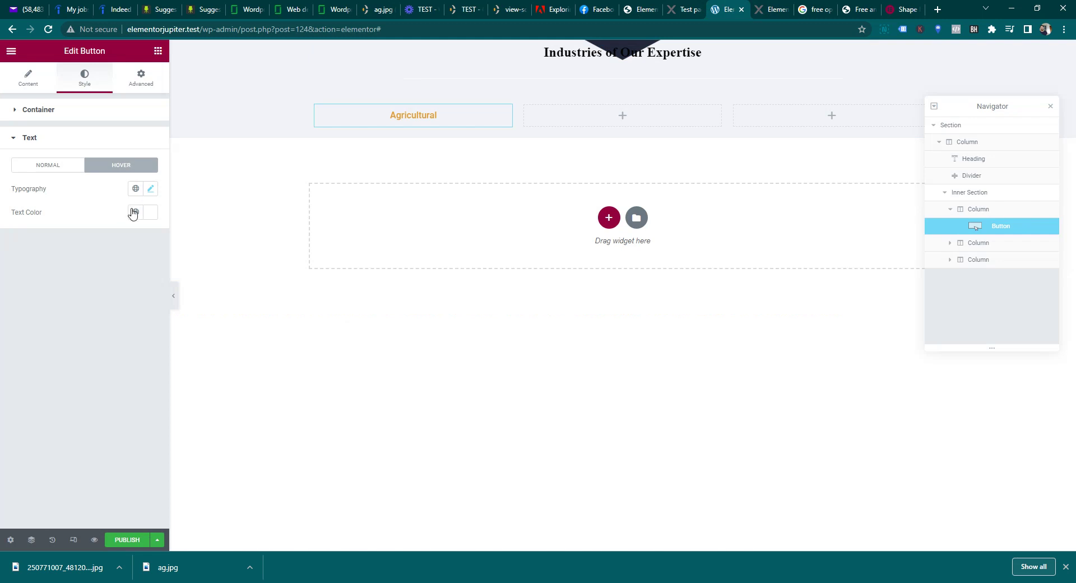
pyautogui.click(149, 190)
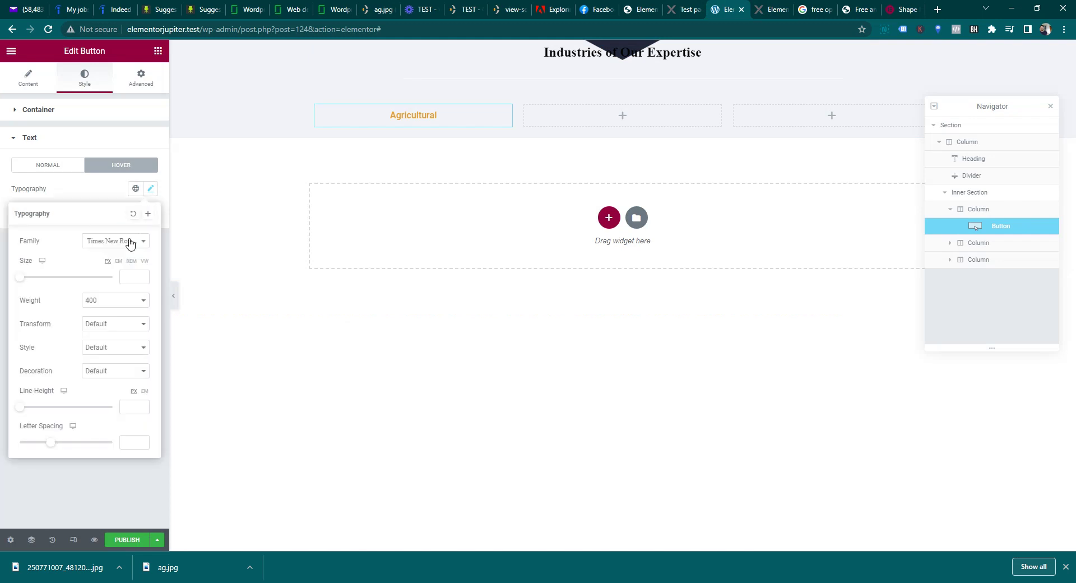
pyautogui.click(94, 190)
# - Set the font family of the Agricultural button's text in its normal state to Times New Roman
pyautogui.click(62, 167)
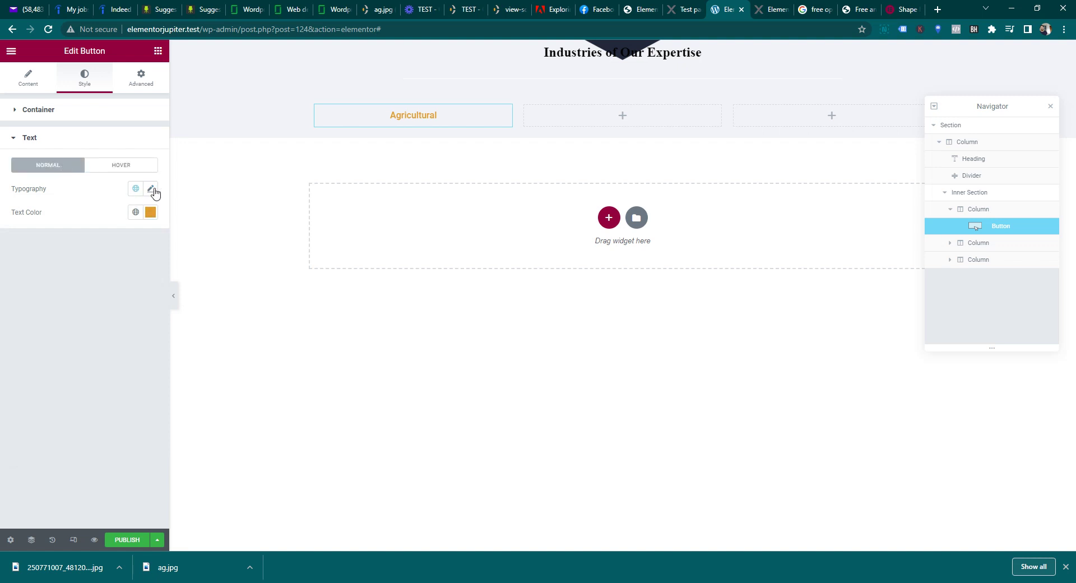
pyautogui.click(152, 189)
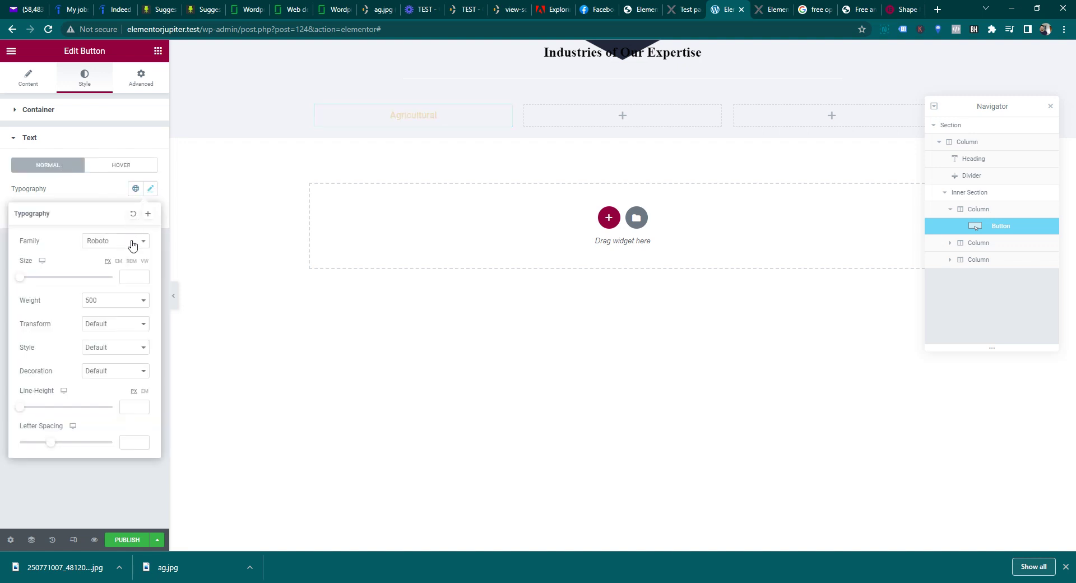
pyautogui.click(133, 243)
pyautogui.click(132, 245)
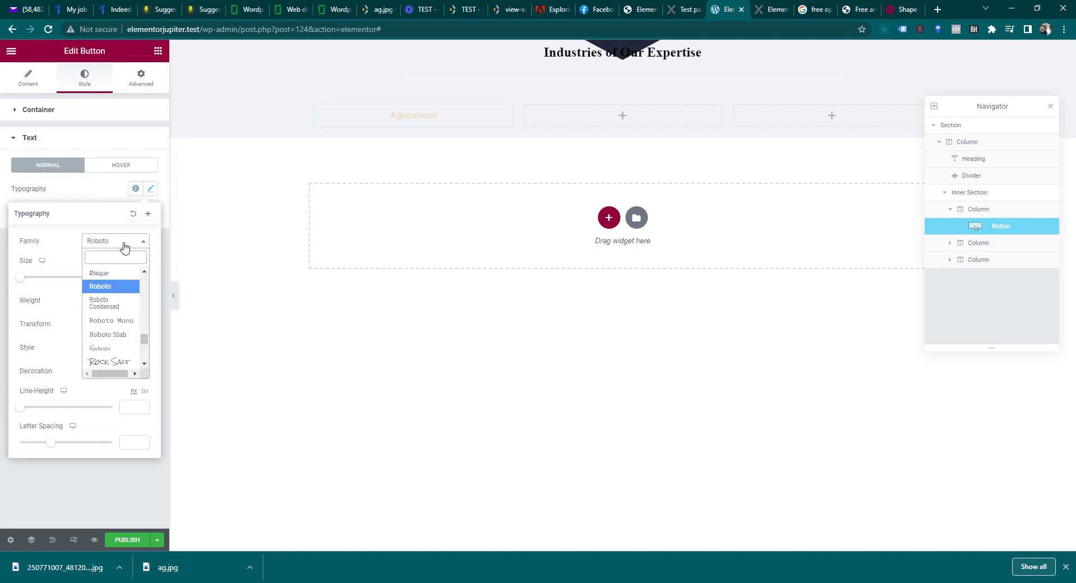
pyautogui.click(123, 244)
pyautogui.click(106, 246)
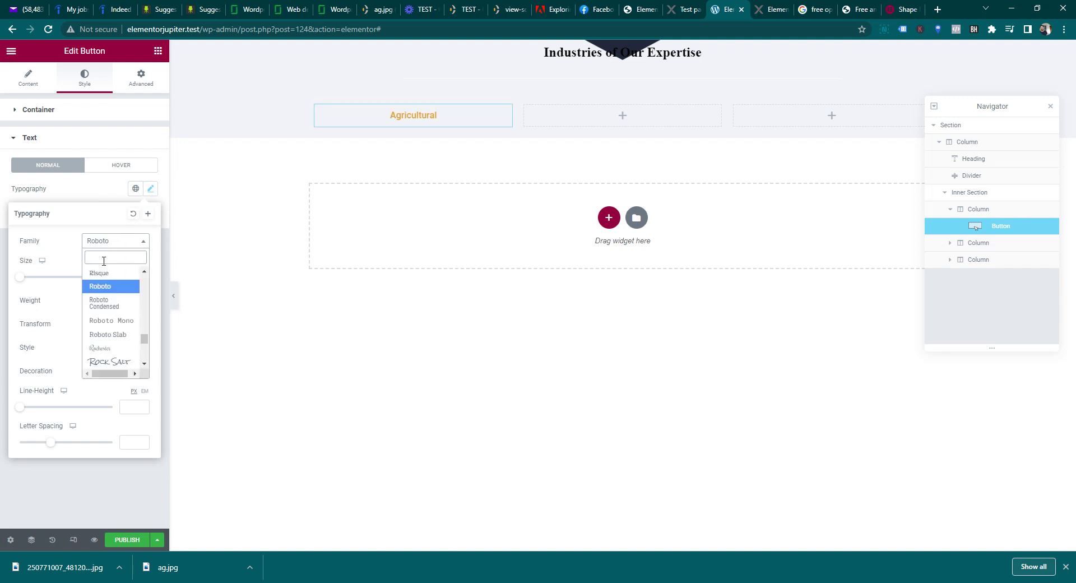
pyautogui.write('time')
pyautogui.click(110, 287)
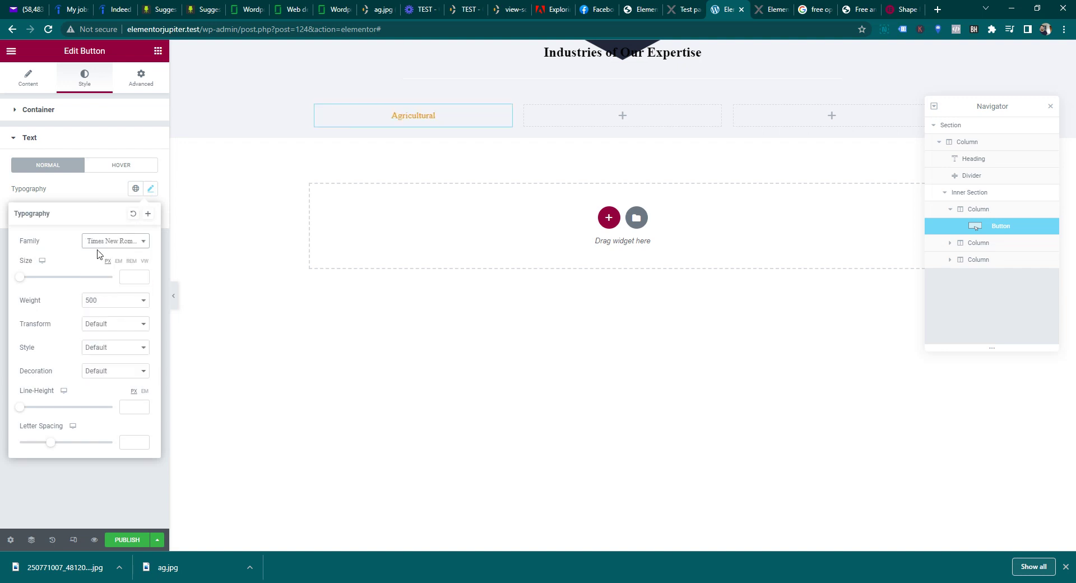
pyautogui.click(85, 192)
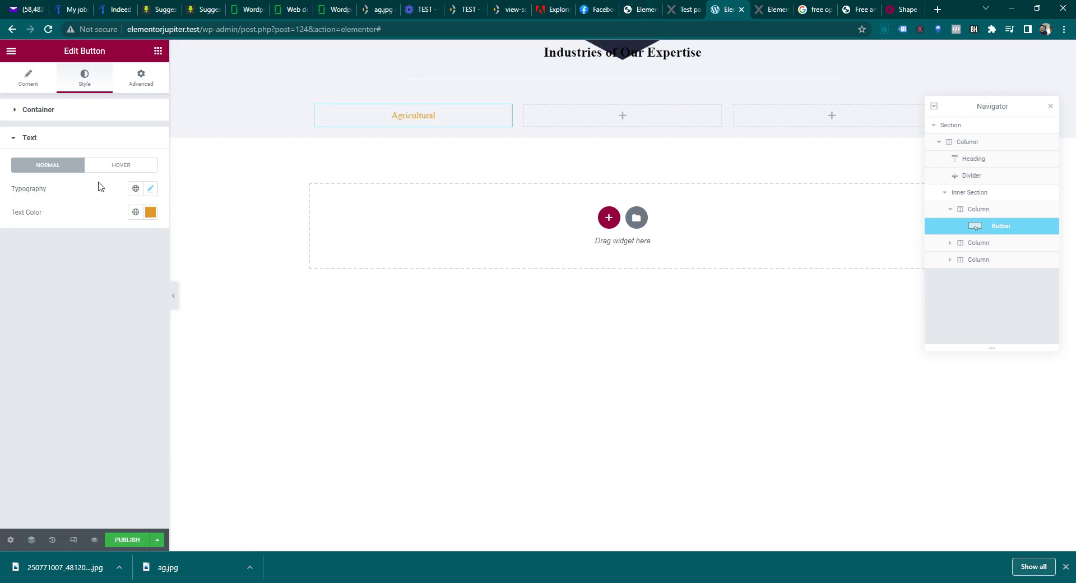
# - Set the Agricultural button's normal-state text size to 24 px and check the typography of its hover state
pyautogui.click(150, 189)
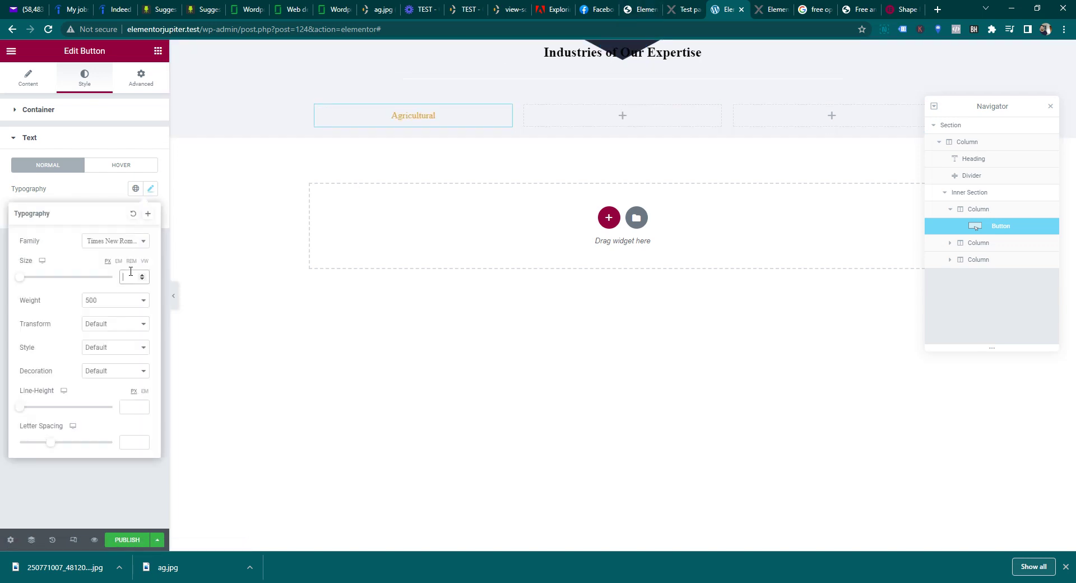
pyautogui.write('24')
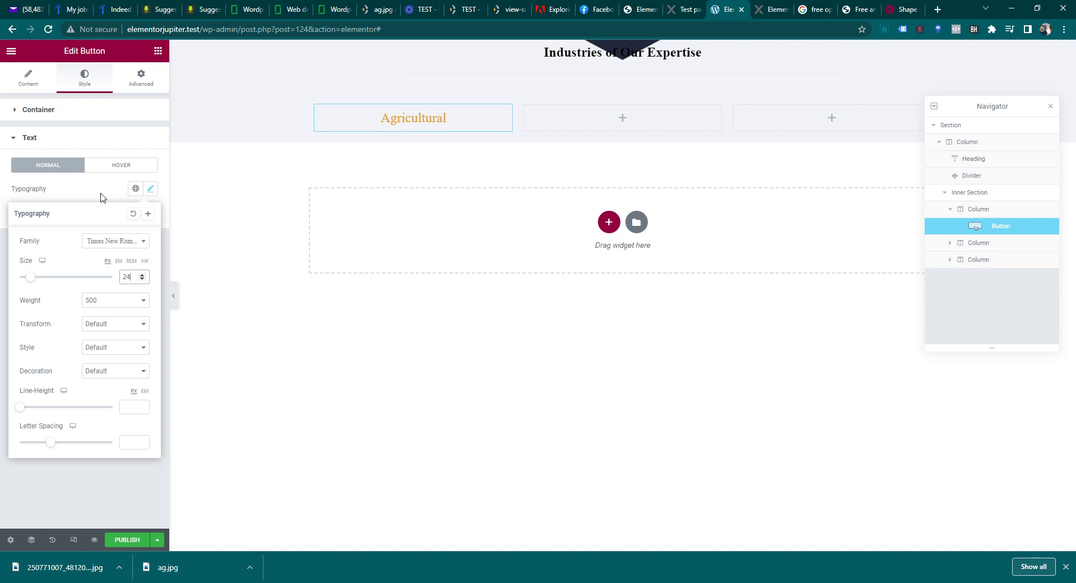
pyautogui.click(118, 166)
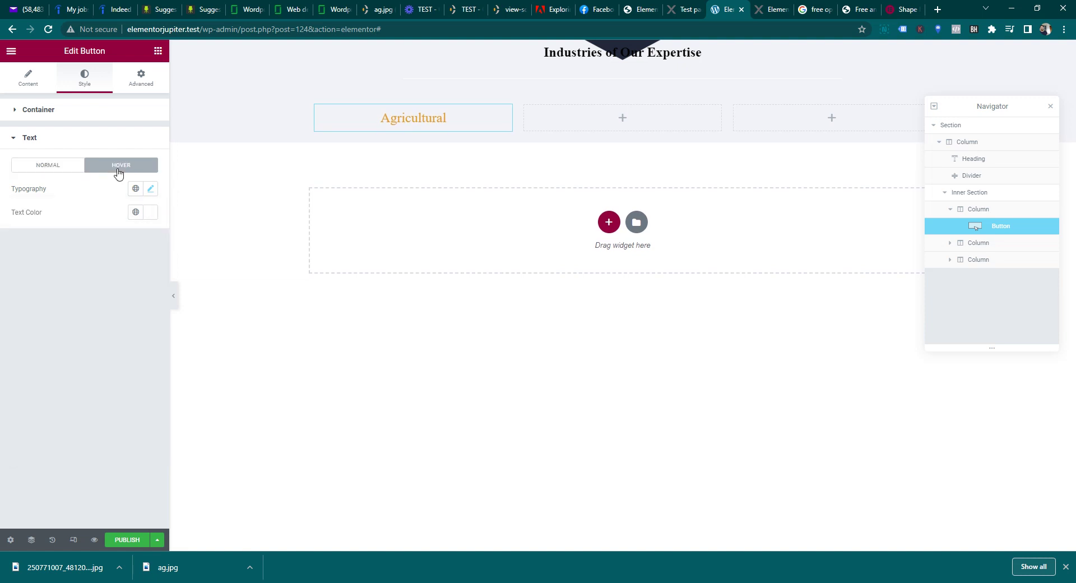
pyautogui.click(150, 189)
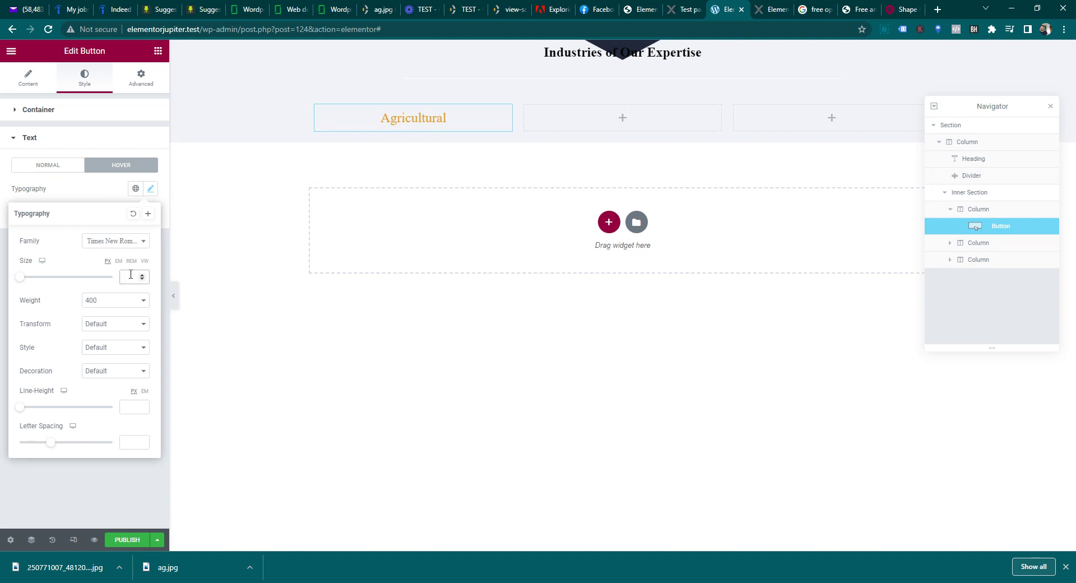
pyautogui.click(235, 207)
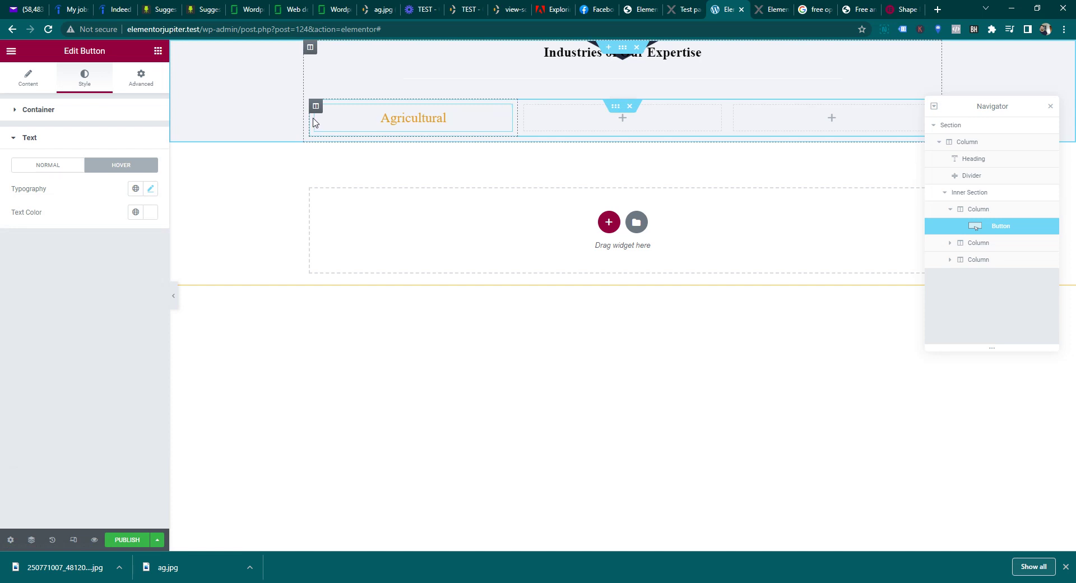
# - Give the column containing the Agricultural button a classic background with the image ag.jpg from the media library
pyautogui.click(144, 78)
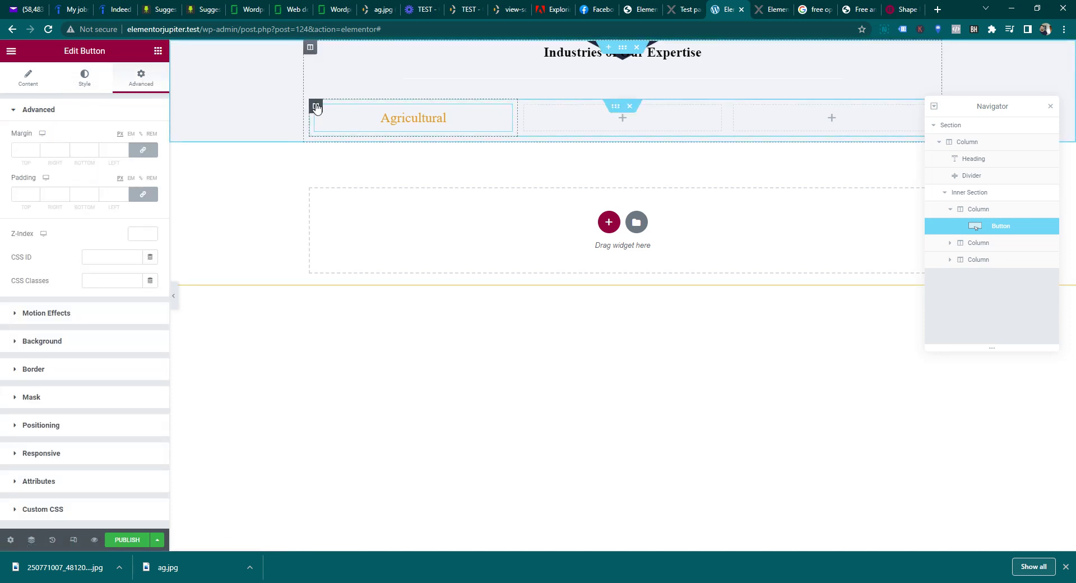
pyautogui.click(316, 107)
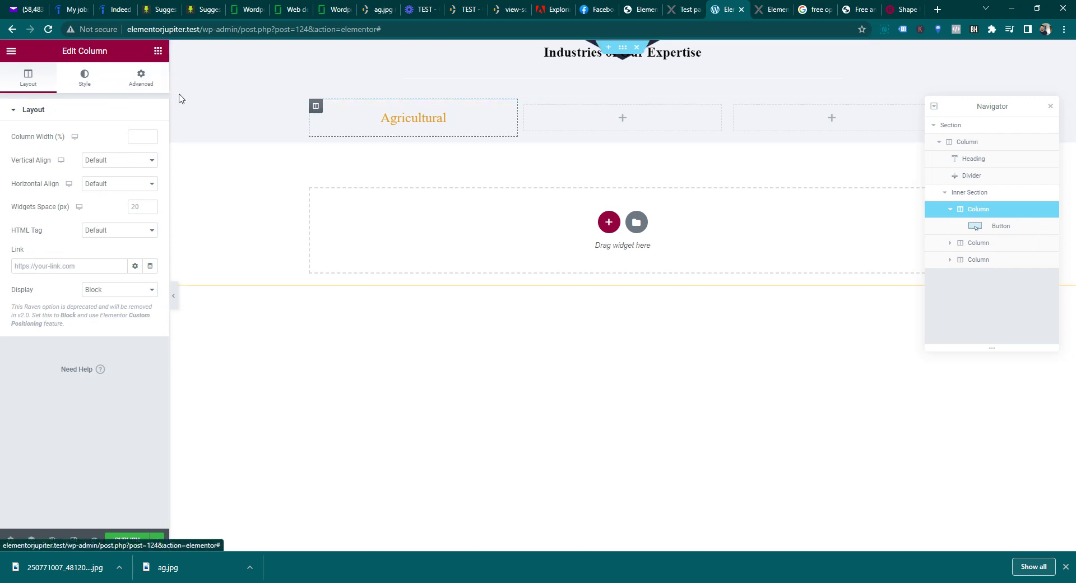
pyautogui.click(84, 77)
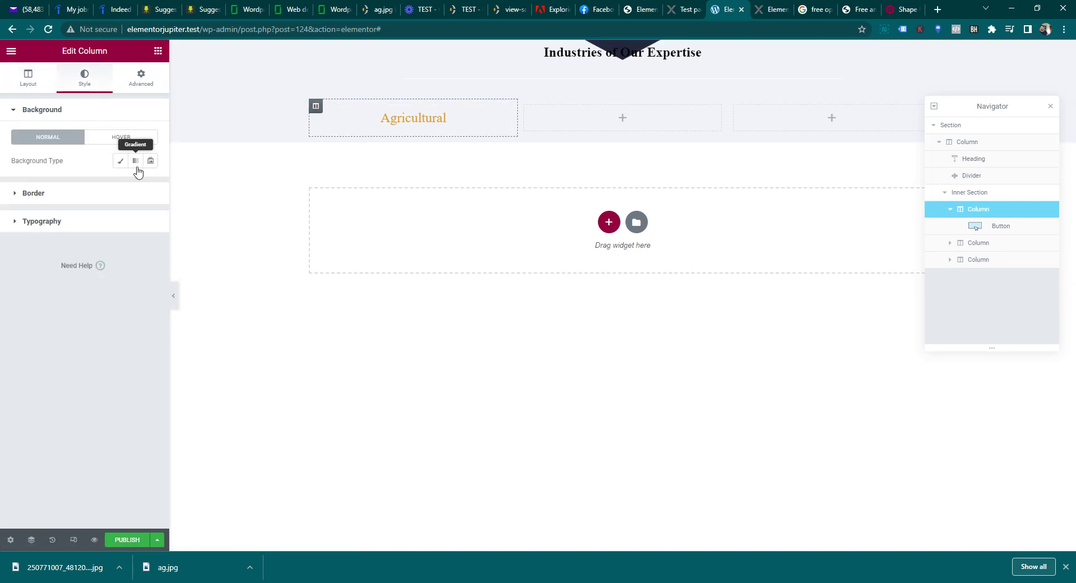
pyautogui.click(120, 161)
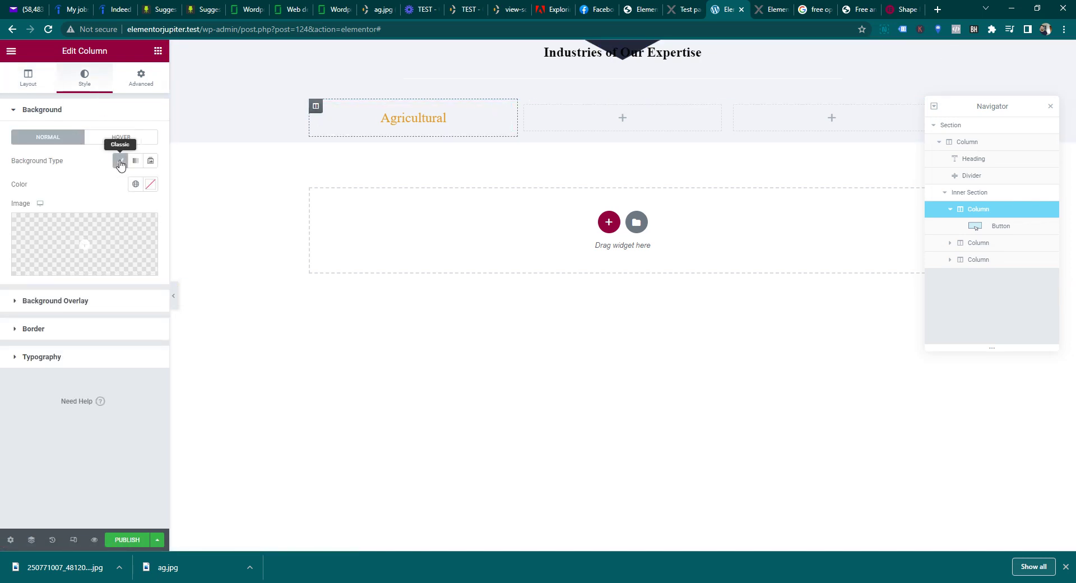
pyautogui.click(81, 245)
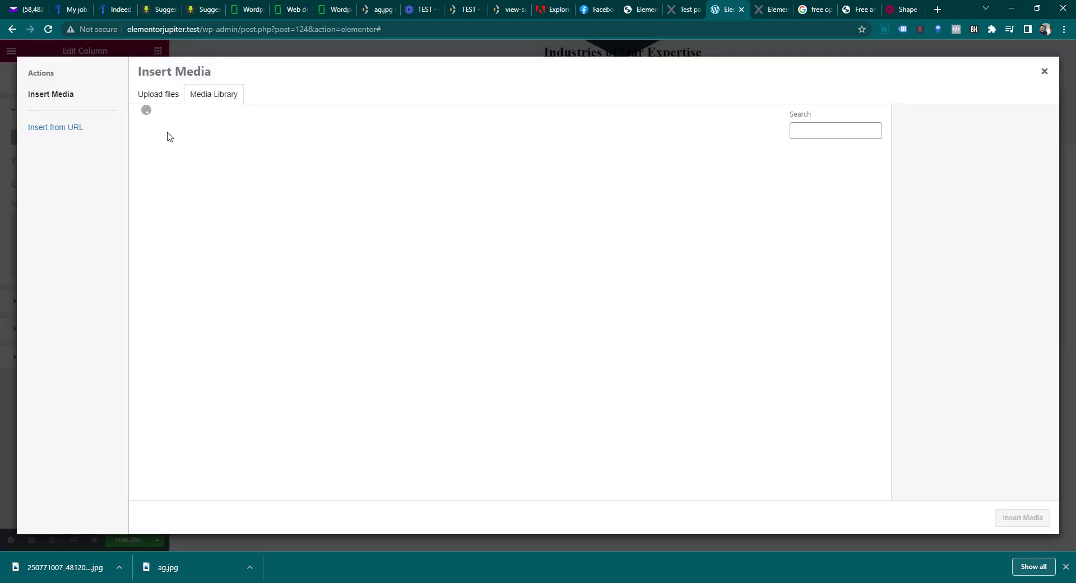
pyautogui.click(171, 157)
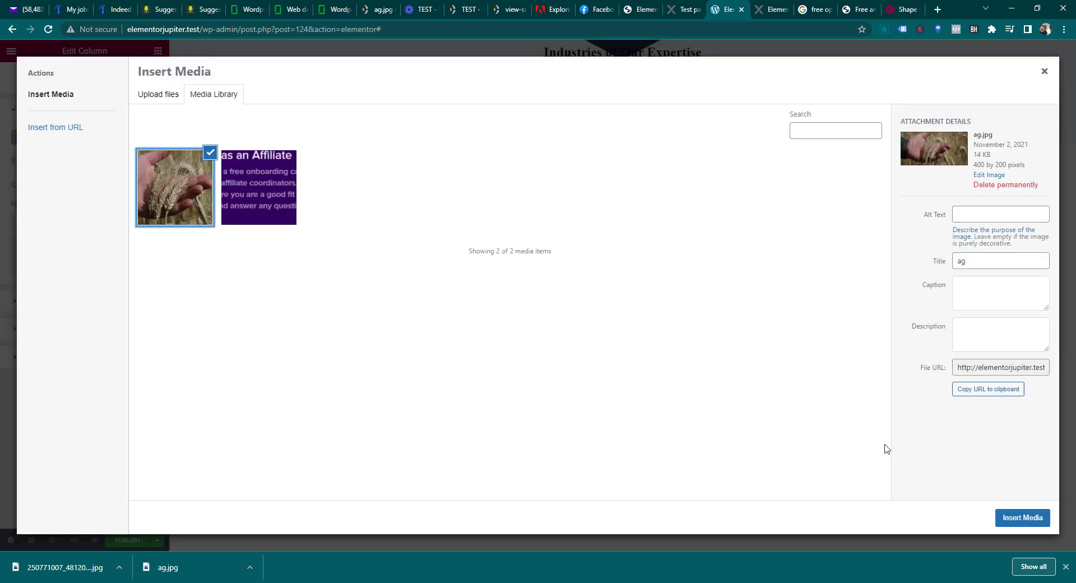
pyautogui.click(1036, 520)
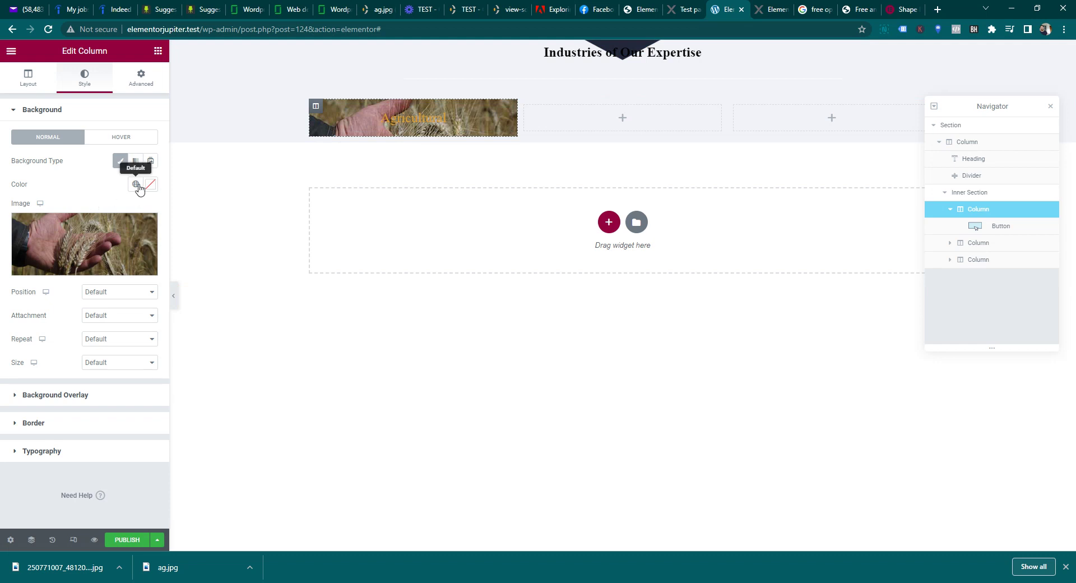
# - Copy the background color #818A91 from the original page's Agricultural column and apply it to the new column's background
pyautogui.click(479, 4)
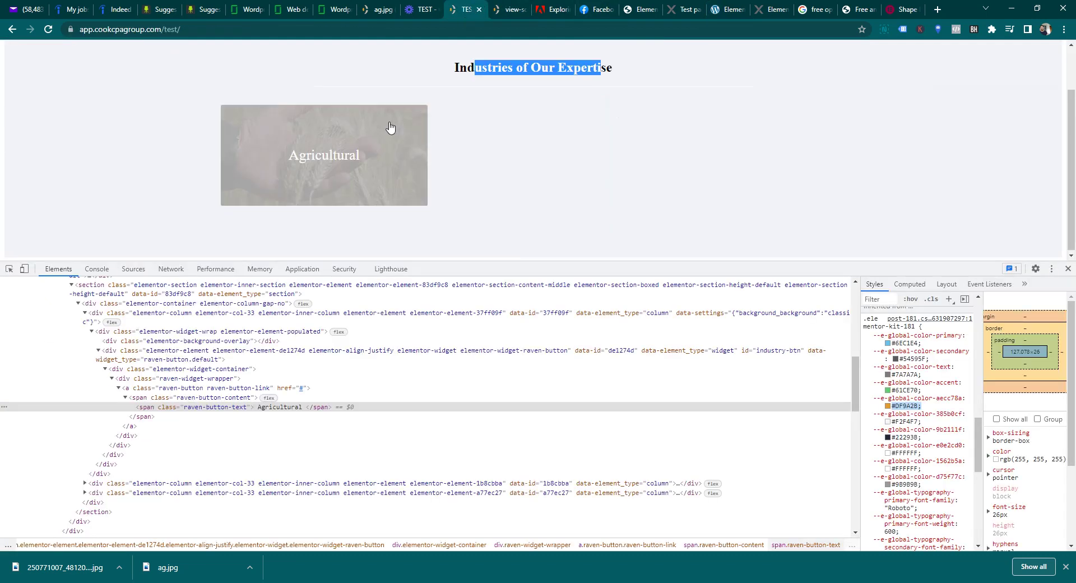
pyautogui.click(694, 8)
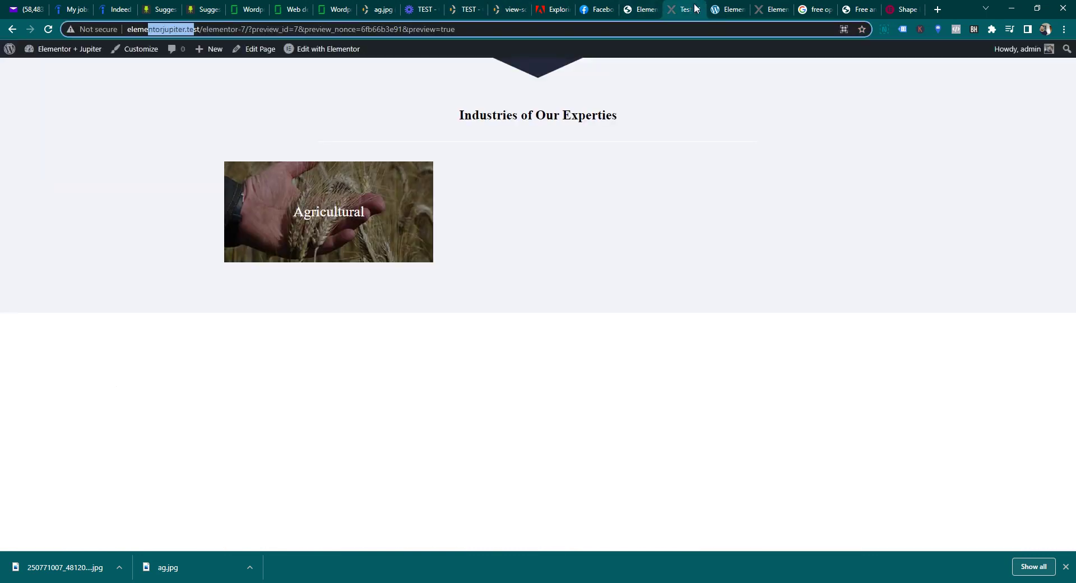
pyautogui.click(652, 5)
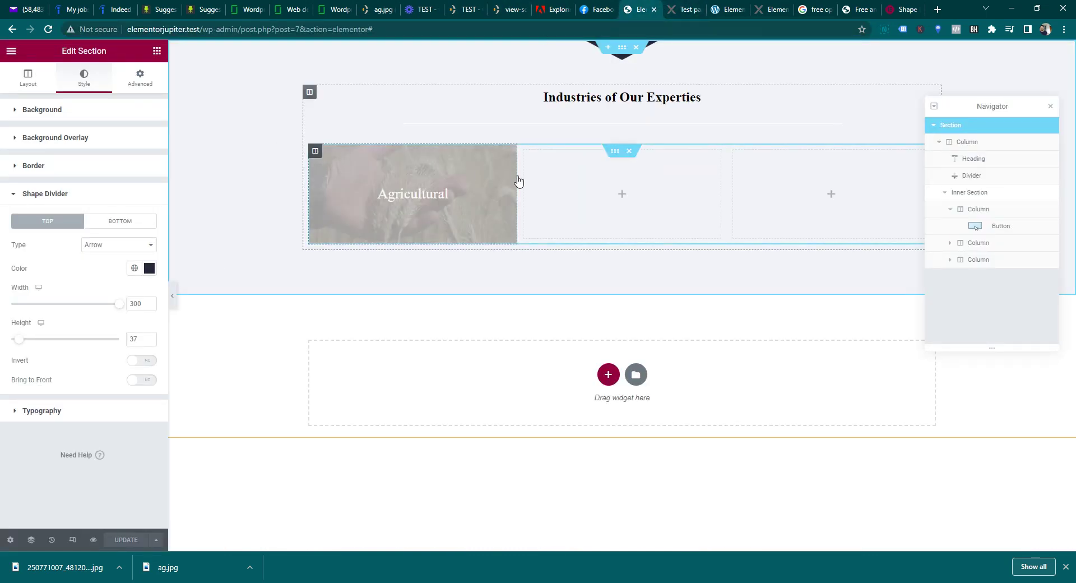
pyautogui.click(317, 150)
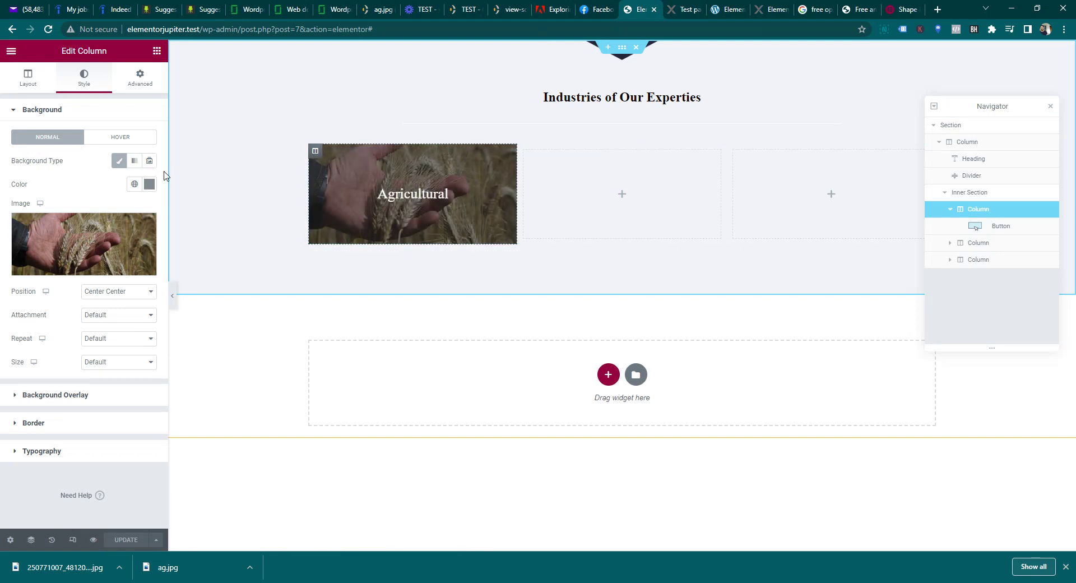
pyautogui.click(149, 184)
pyautogui.hotkey('ctrl', 'c')
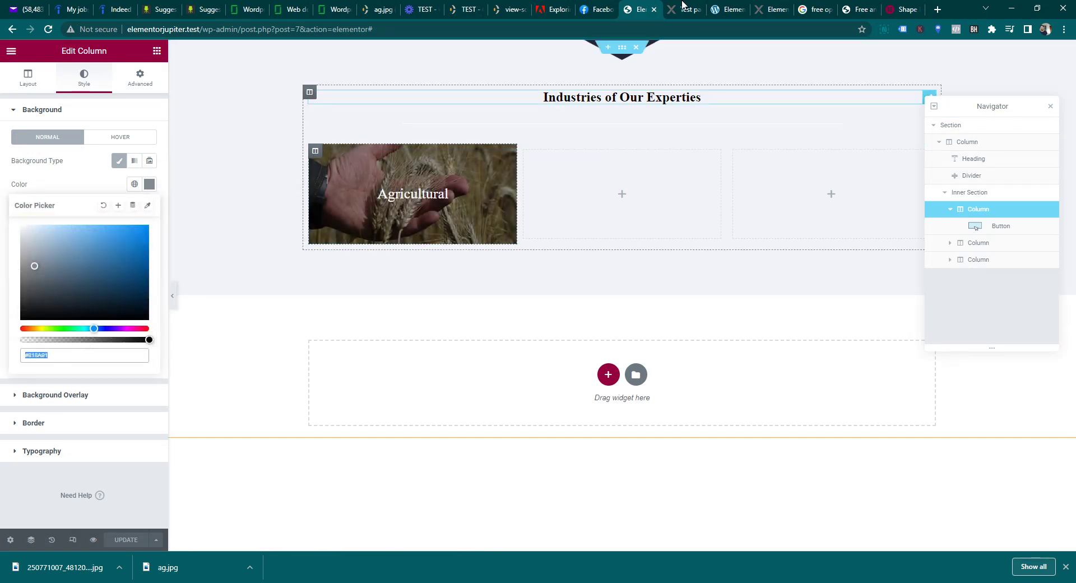
pyautogui.click(726, 10)
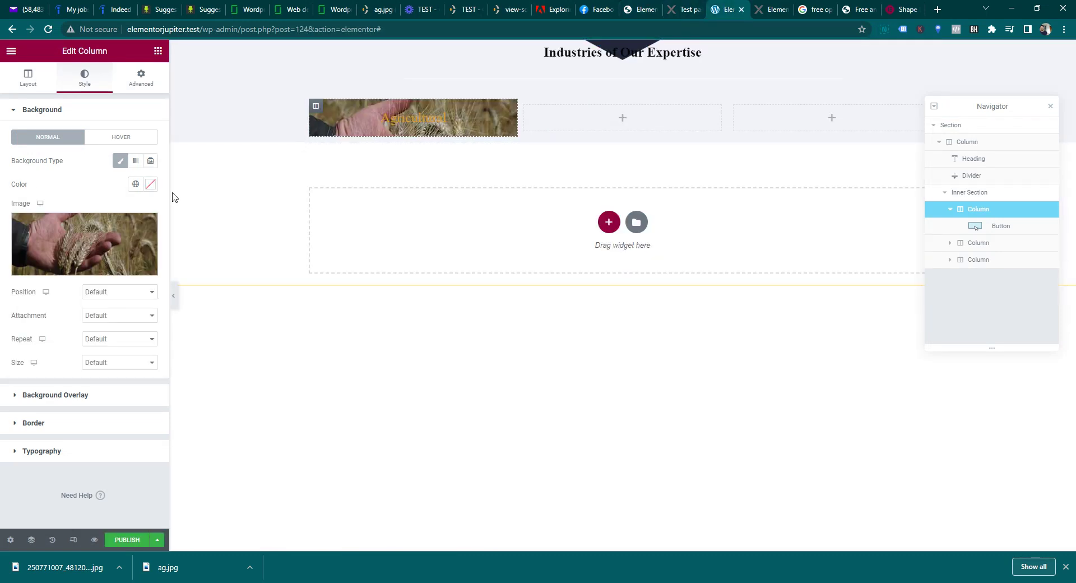
pyautogui.click(149, 185)
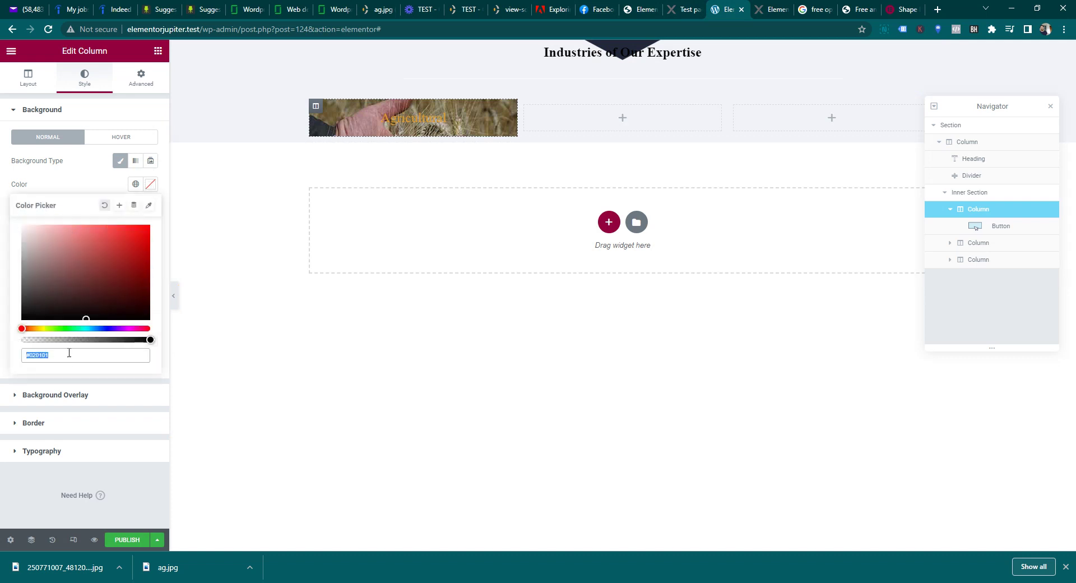
pyautogui.hotkey('ctrl', 'v')
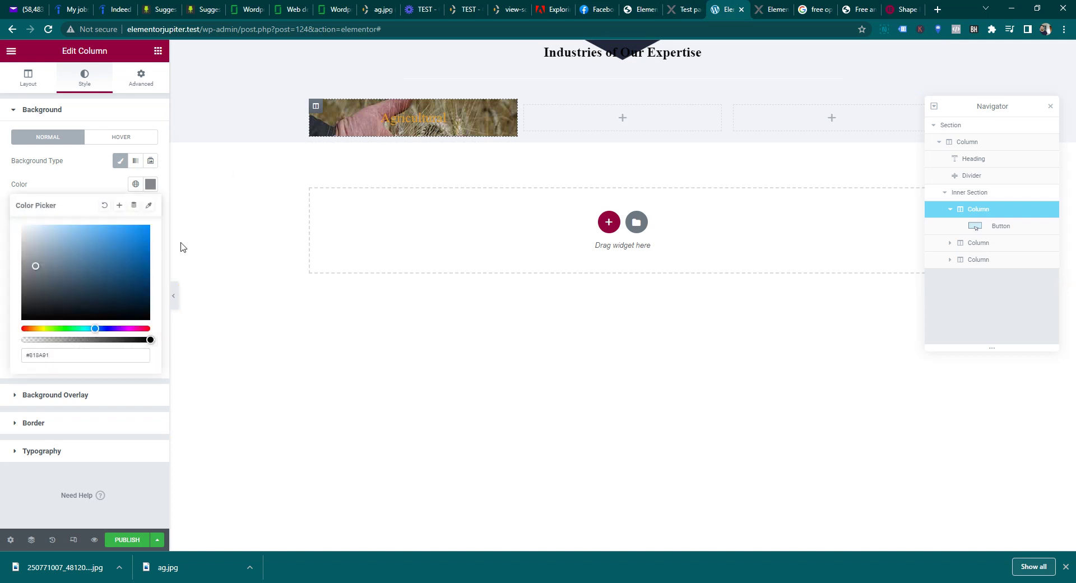
pyautogui.click(74, 177)
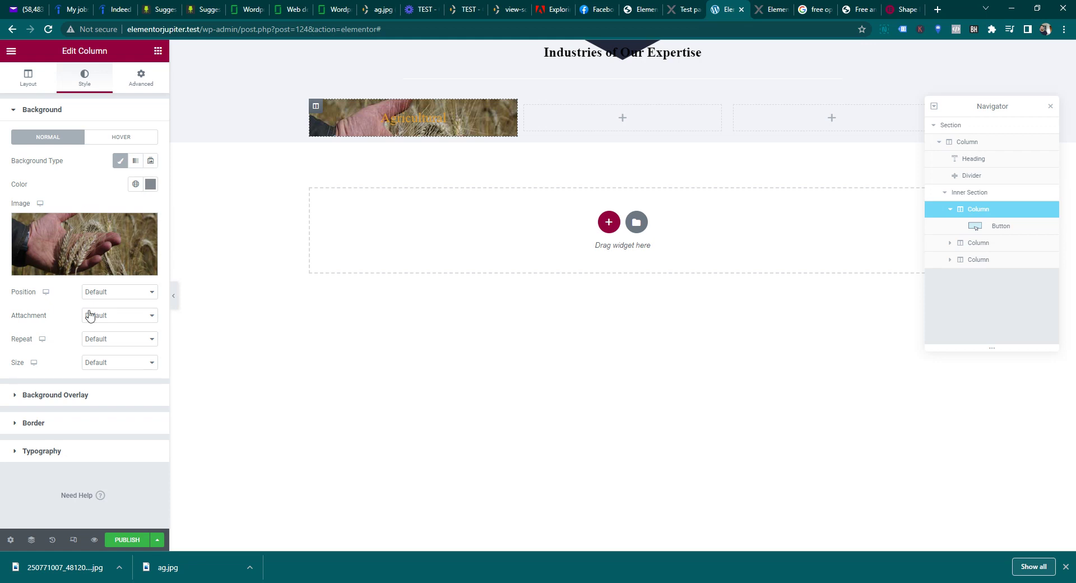
# - Add a classic background overlay to the Agricultural column with the color #000000
pyautogui.click(18, 397)
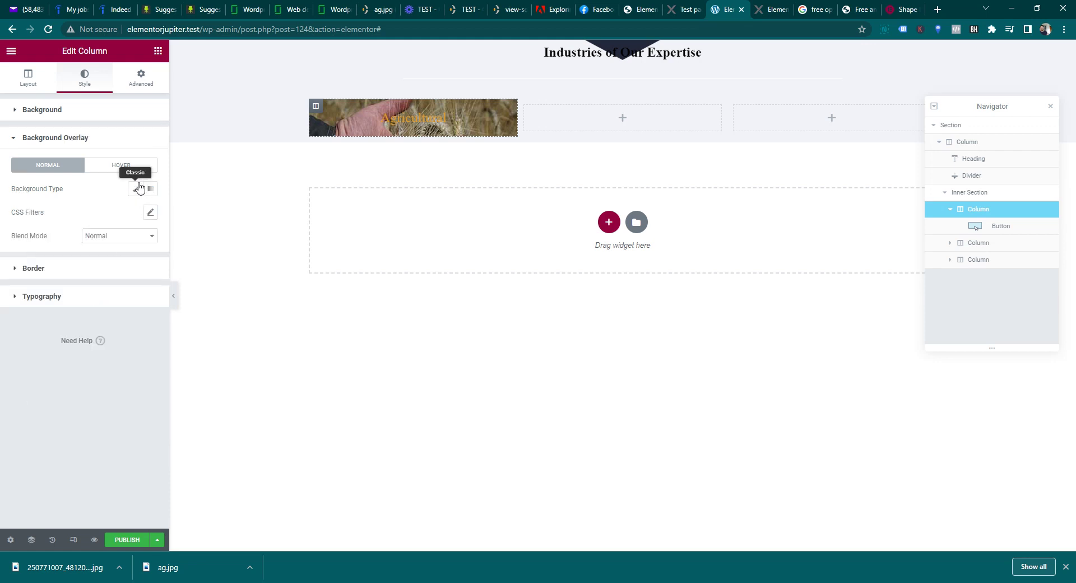
pyautogui.click(136, 190)
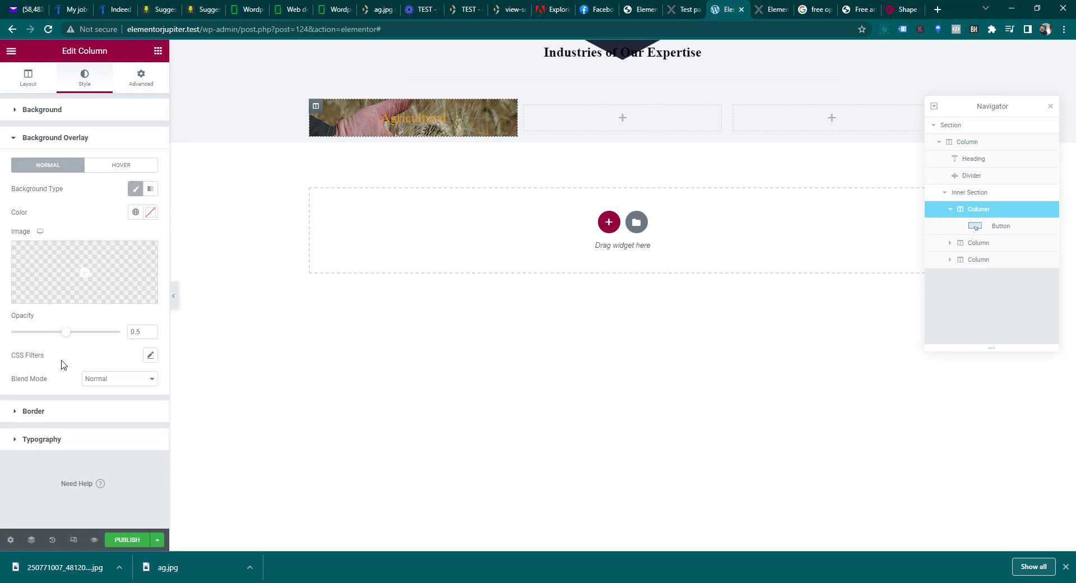
pyautogui.click(150, 212)
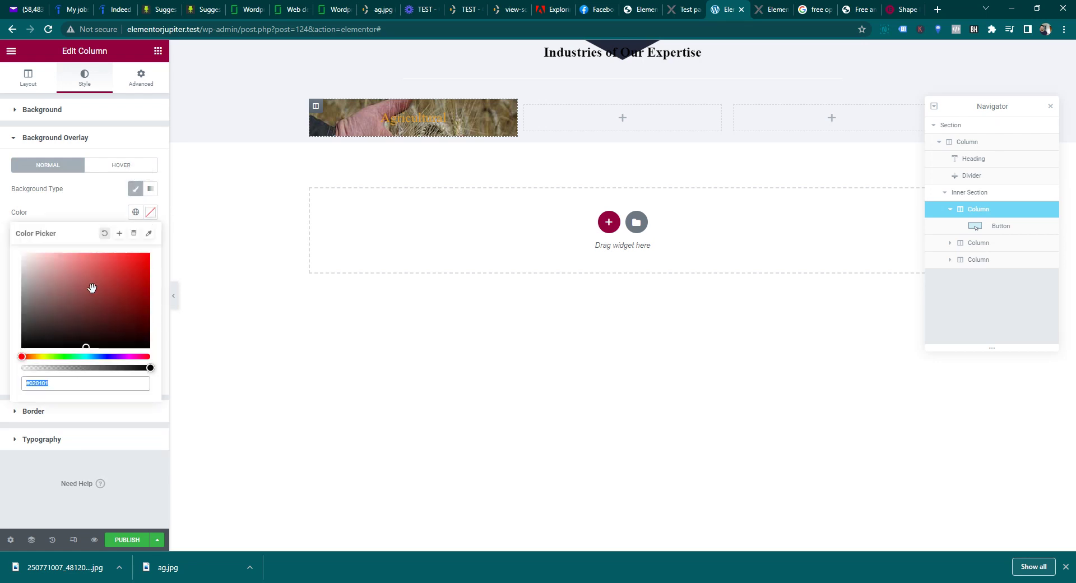
pyautogui.moveTo(65, 322); pyautogui.dragTo(3, 371)
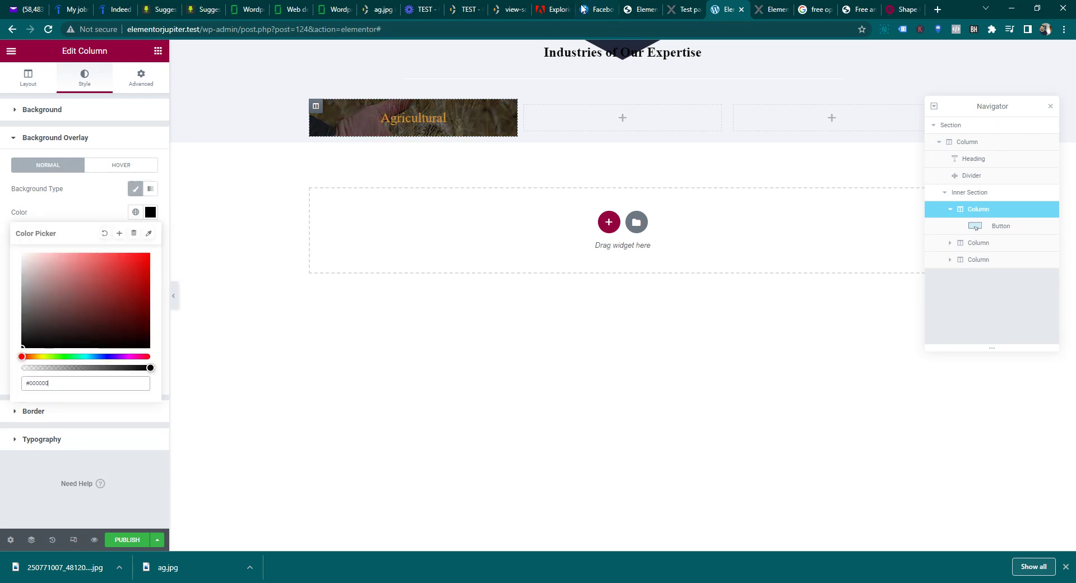
# - Check the overlay settings of the original page's Agricultural column and set the new column's overlay opacity to 0.1
pyautogui.click(637, 6)
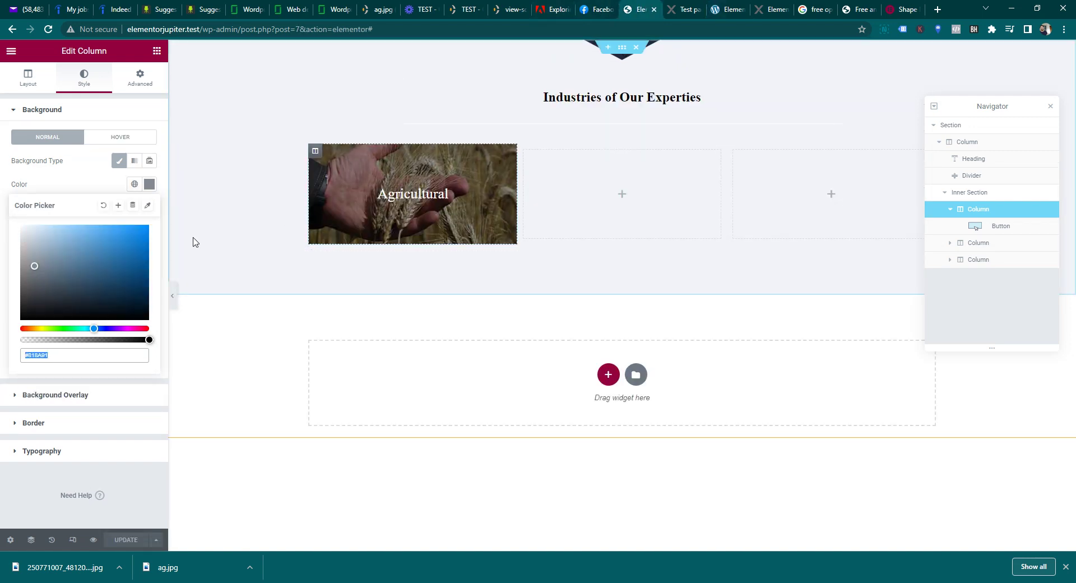
pyautogui.click(69, 177)
pyautogui.click(79, 401)
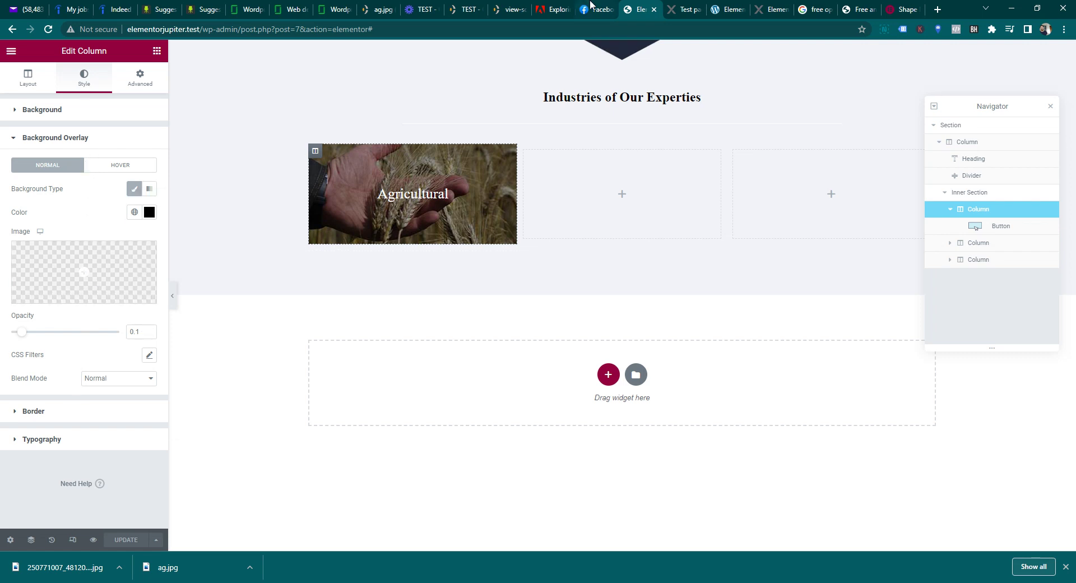
pyautogui.click(727, 9)
pyautogui.click(123, 472)
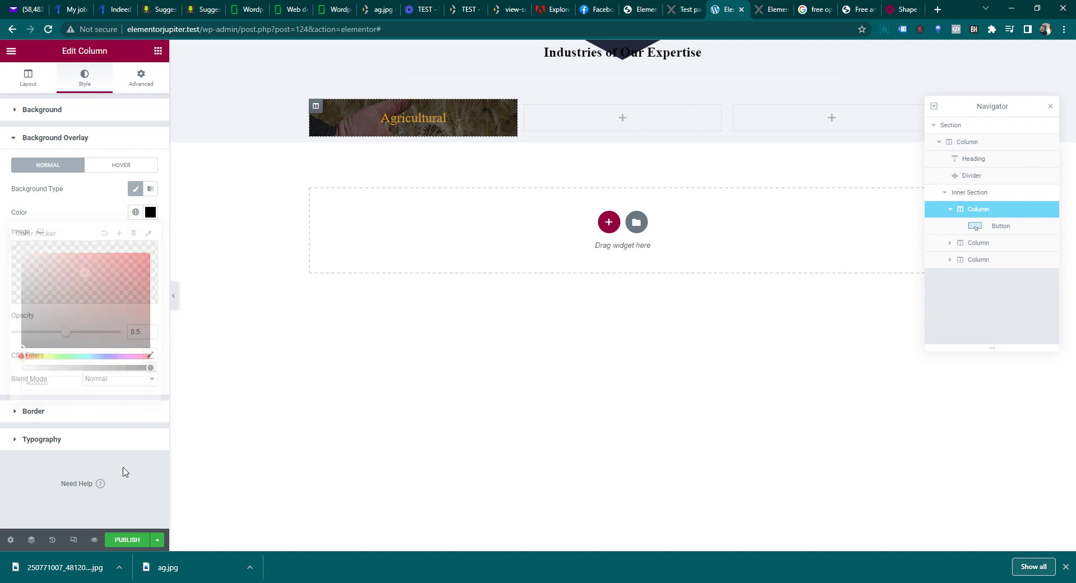
pyautogui.click(150, 334)
pyautogui.click(150, 334)
pyautogui.click(150, 334)
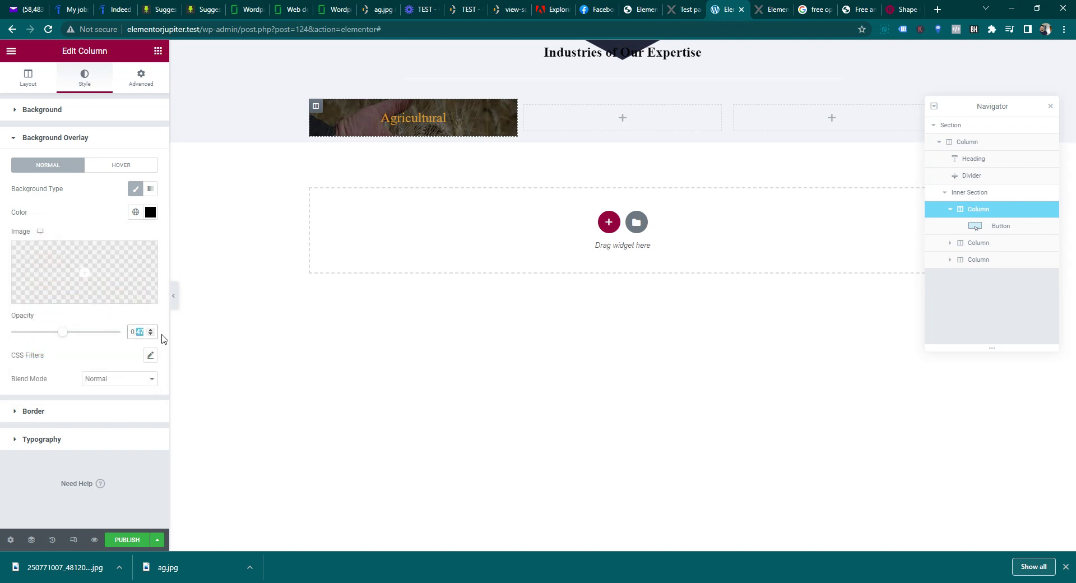
pyautogui.write('1')
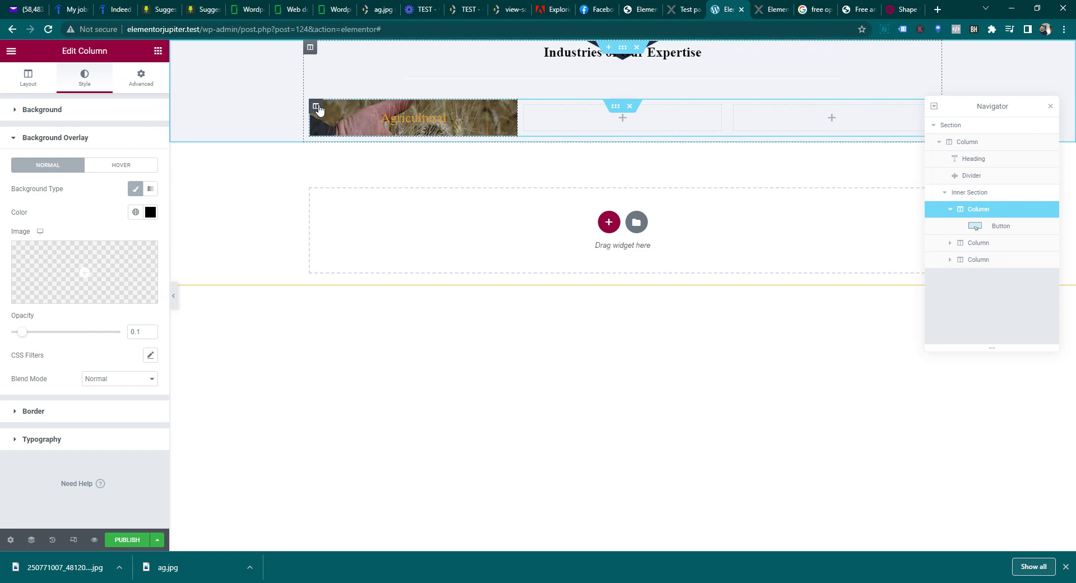
pyautogui.click(141, 78)
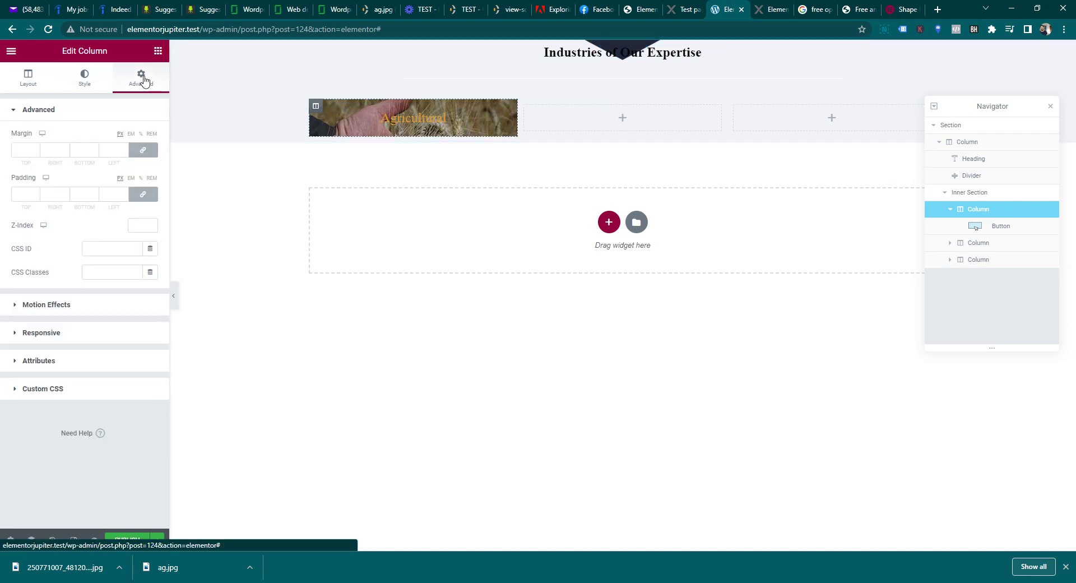
pyautogui.click(90, 81)
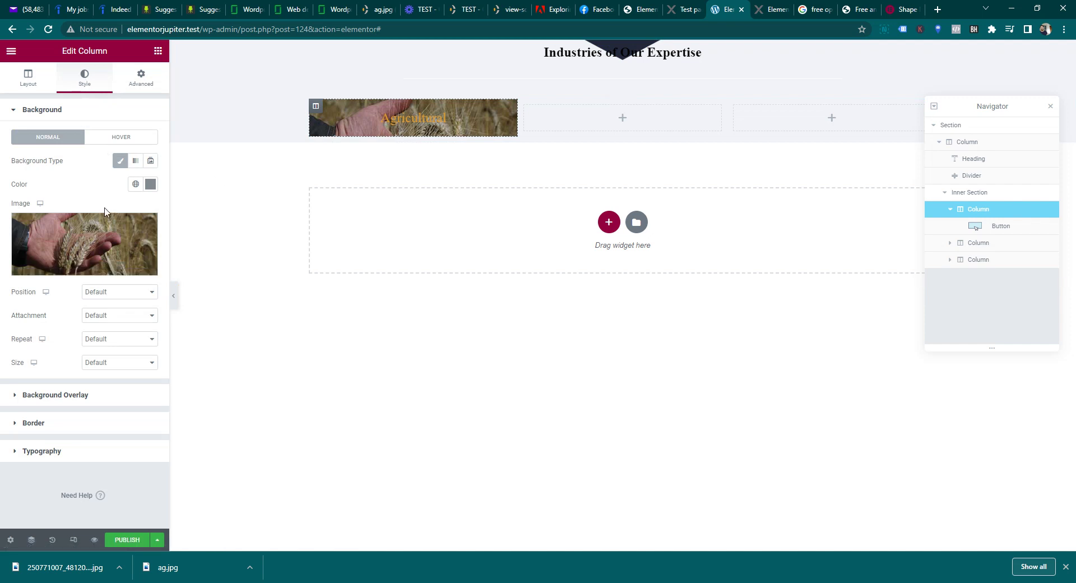
pyautogui.click(28, 80)
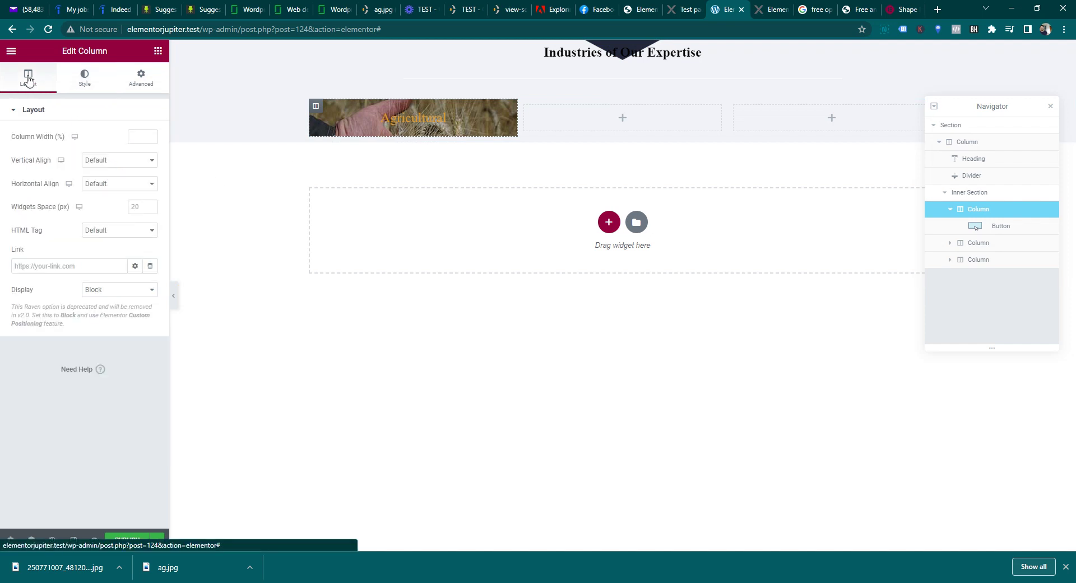
# - Check the container width and height of the original page's Agricultural button for the matching button on the new page
pyautogui.click(329, 124)
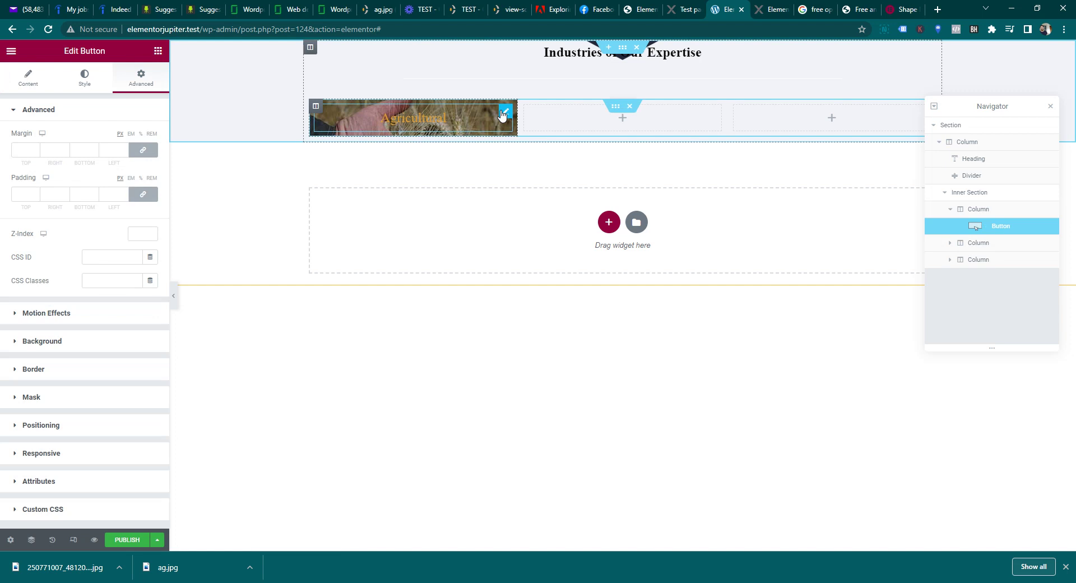
pyautogui.click(87, 80)
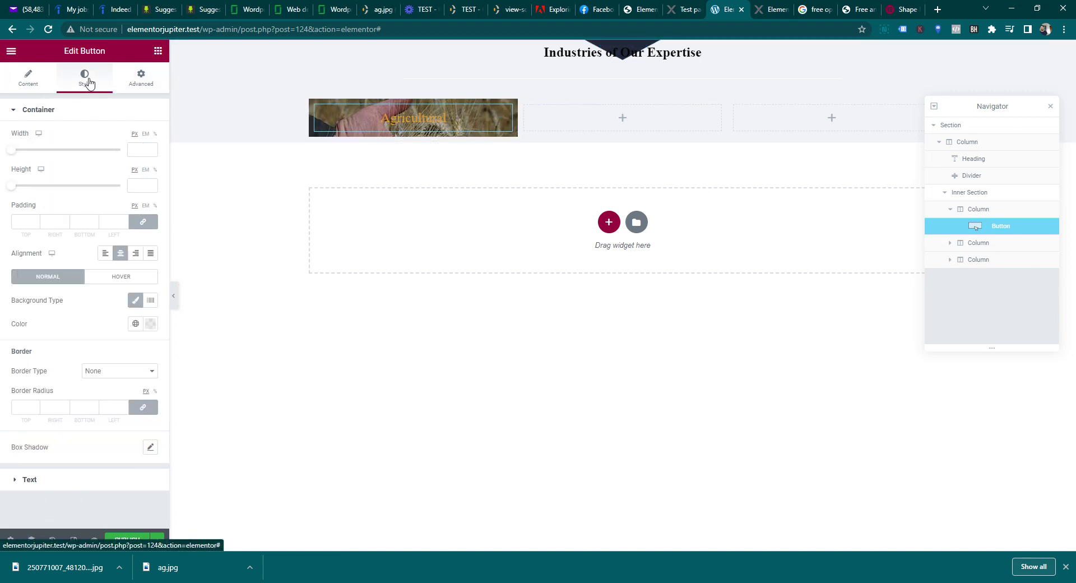
pyautogui.click(134, 183)
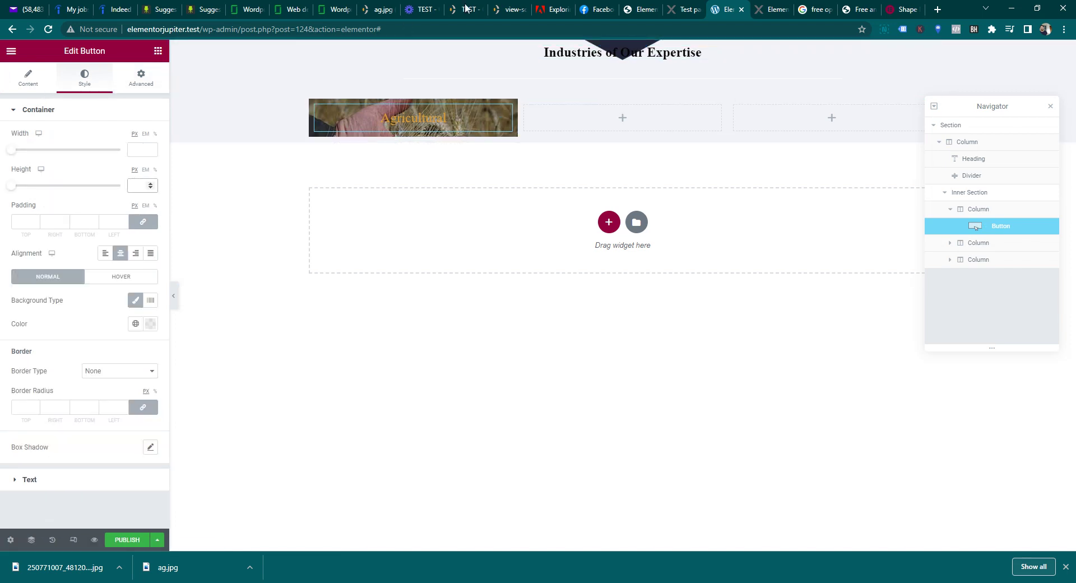
pyautogui.click(626, 7)
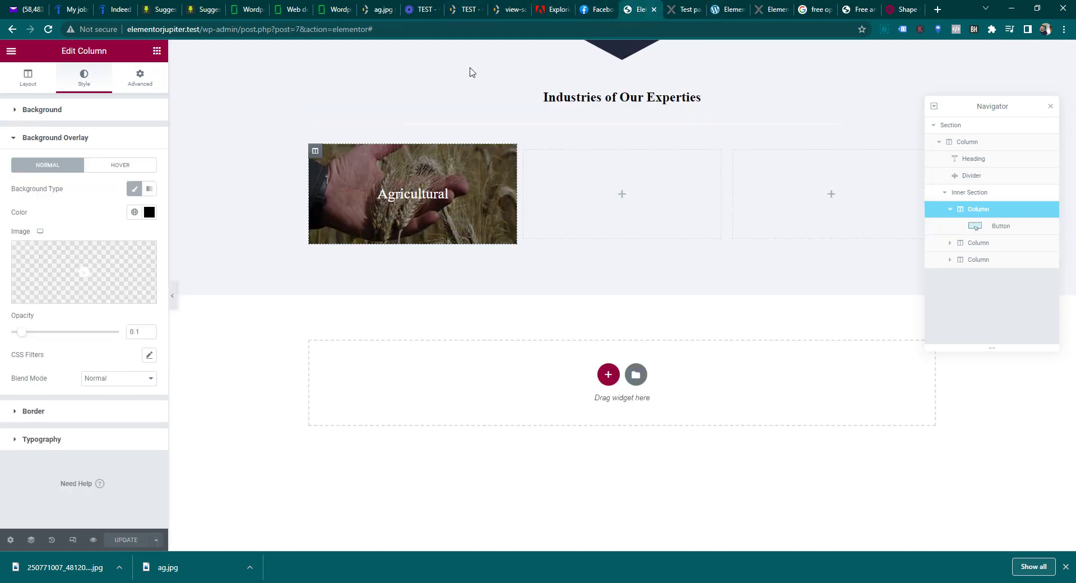
pyautogui.click(510, 157)
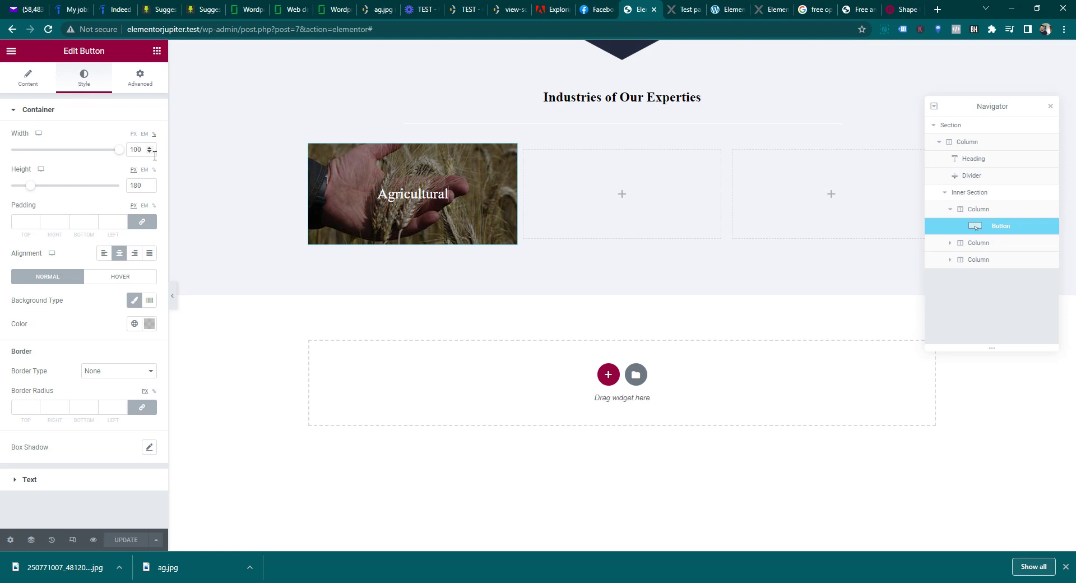
pyautogui.click(684, 10)
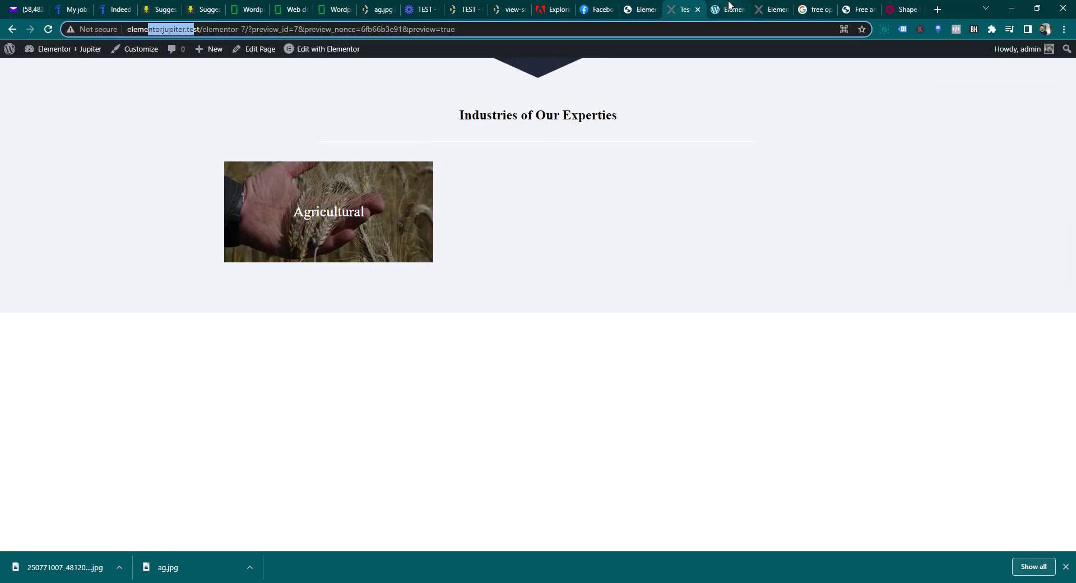
pyautogui.click(729, 8)
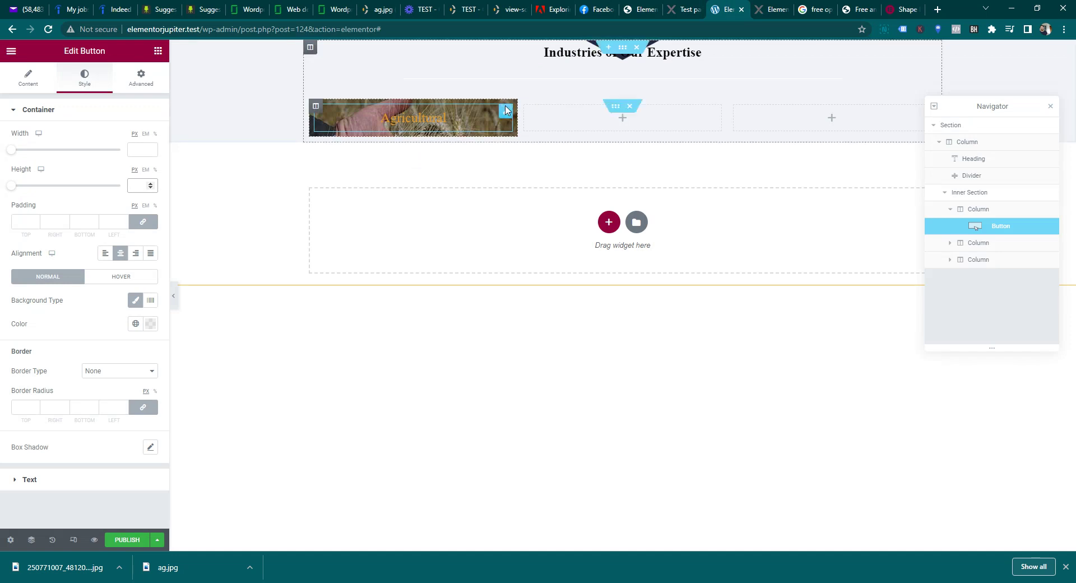
# - Set the new page's Agricultural button to a height of 180 px and a width of 100%
pyautogui.click(131, 186)
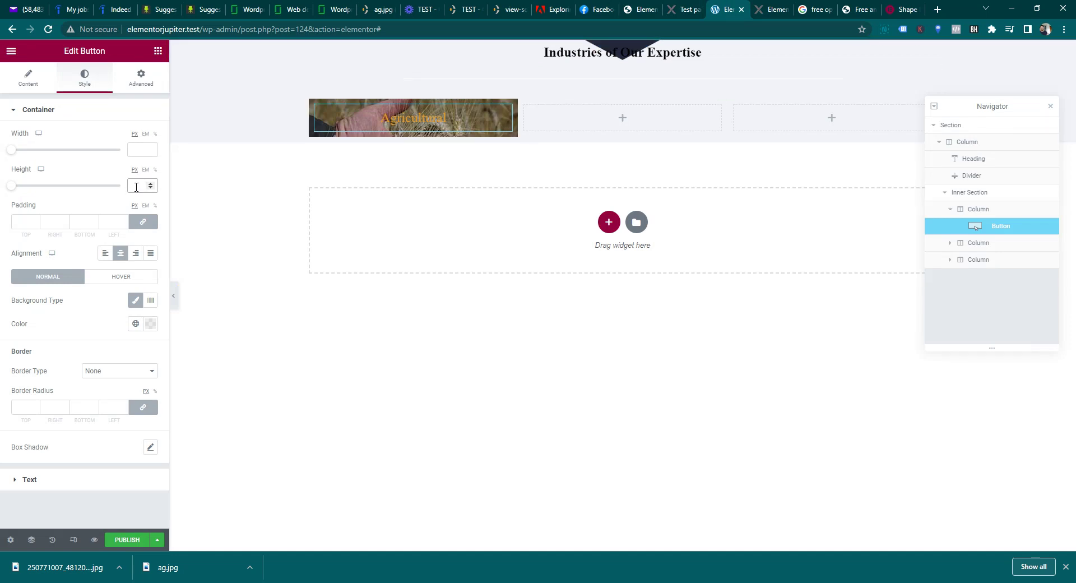
pyautogui.write('180')
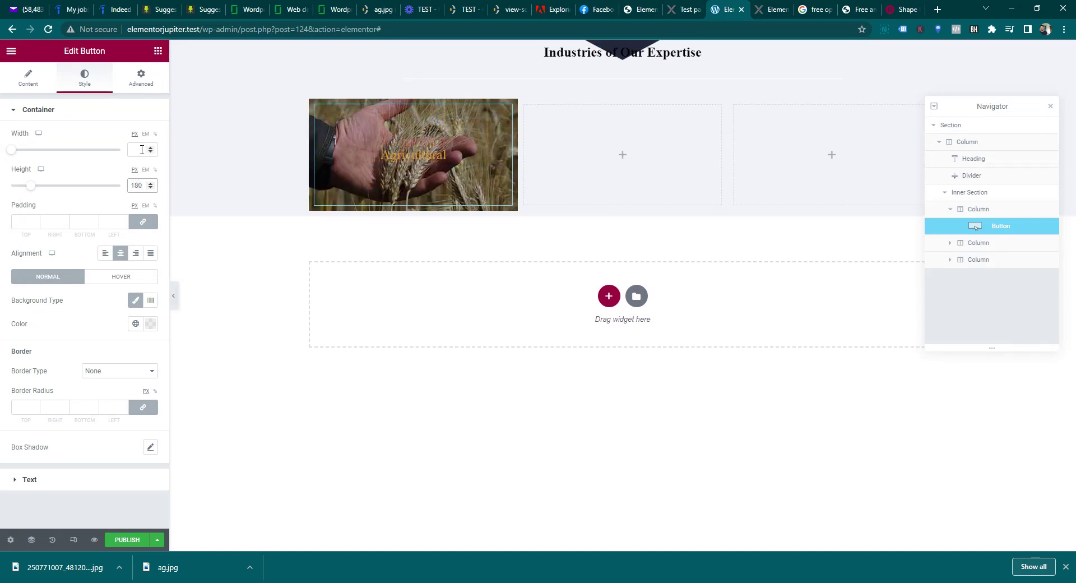
pyautogui.click(154, 134)
pyautogui.click(141, 150)
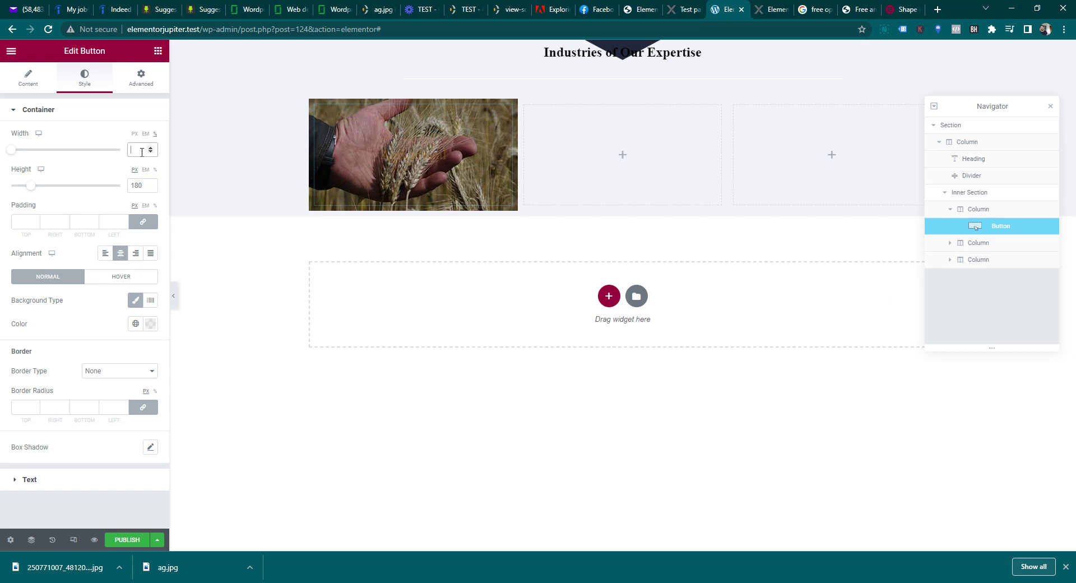
pyautogui.write('100')
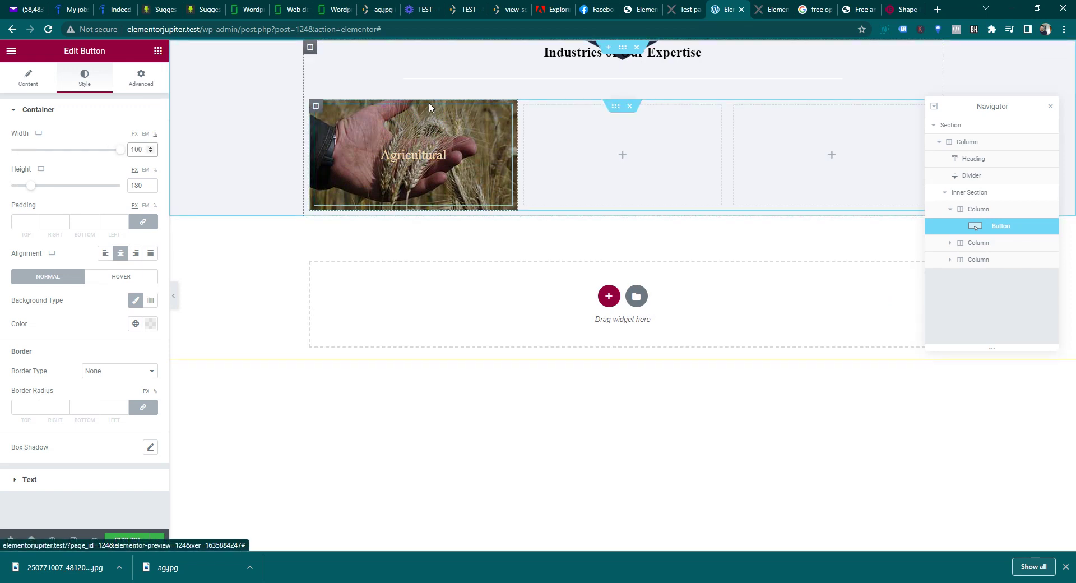
# - Set the padding of the column containing the Agricultural button to 0 on all sides
pyautogui.click(316, 107)
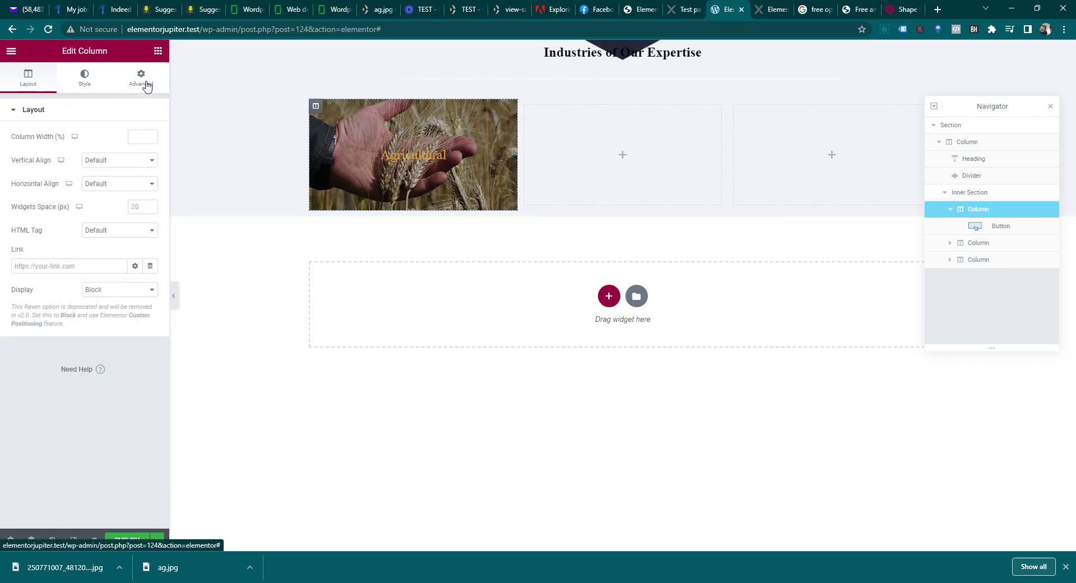
pyautogui.click(146, 84)
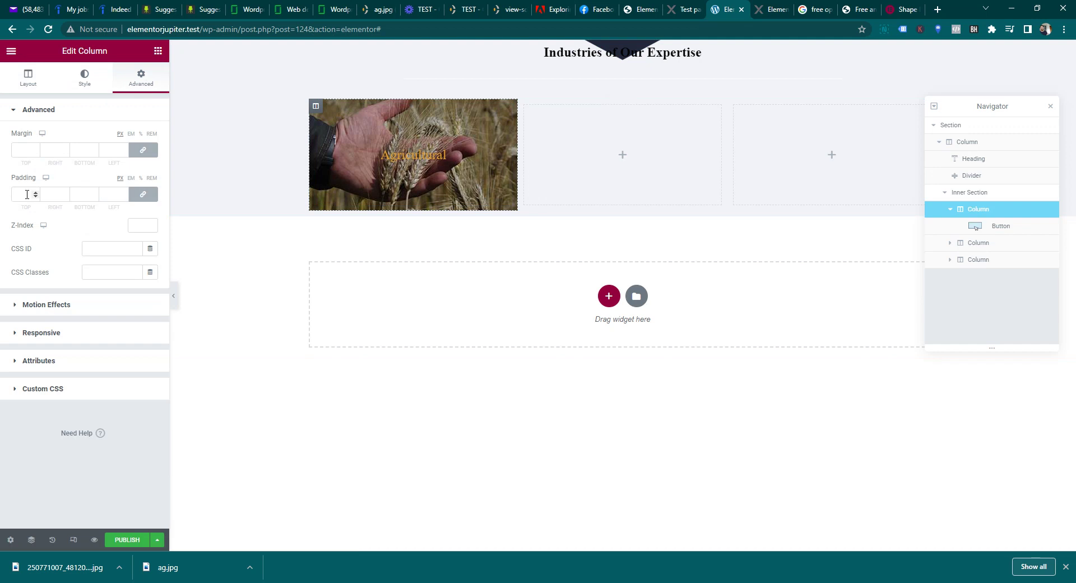
pyautogui.write('0')
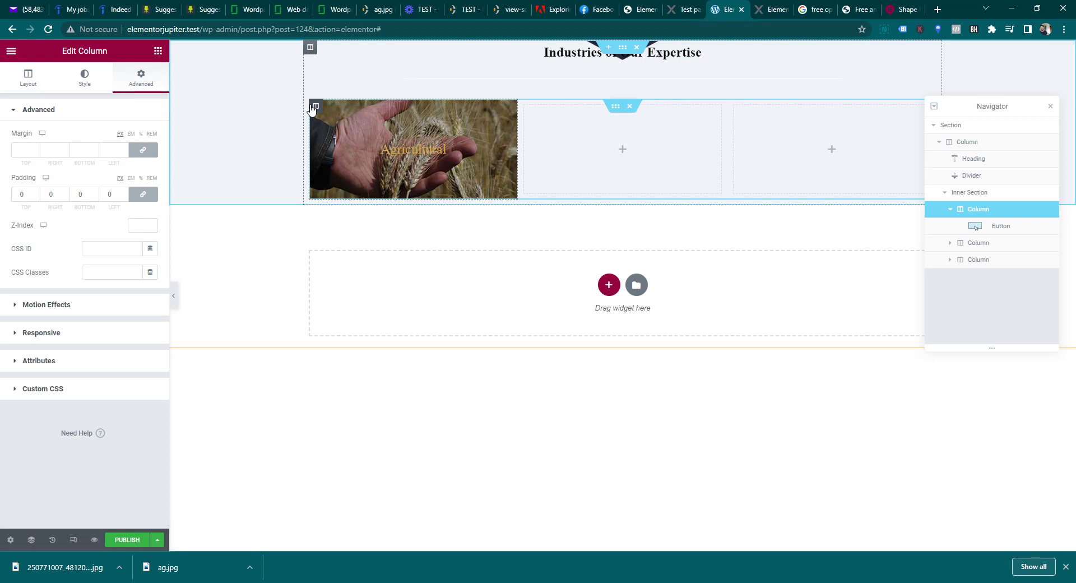
# - Add a classic background overlay in white to the Agricultural column's hover state
pyautogui.click(84, 77)
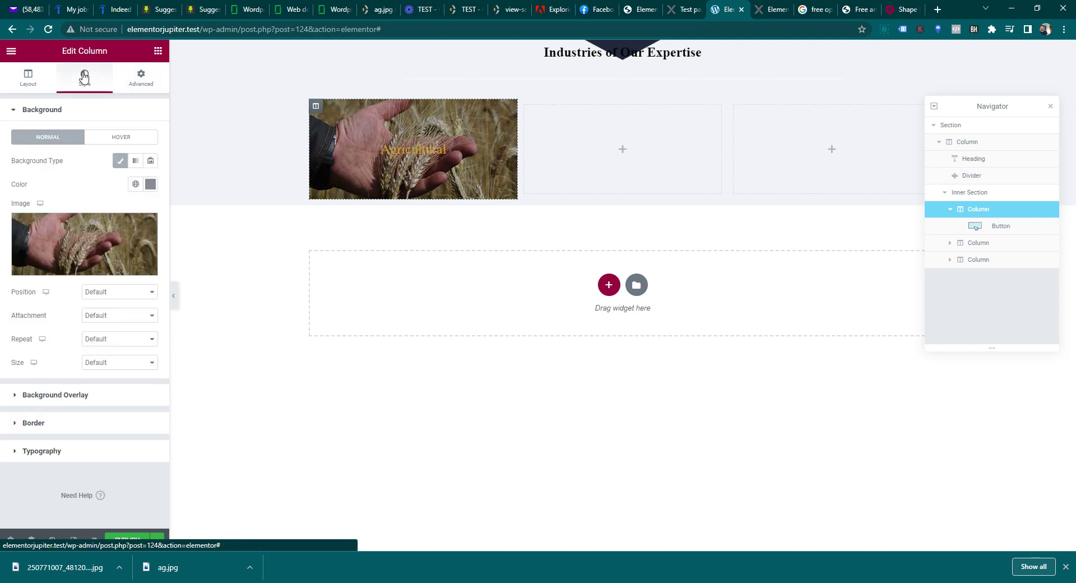
pyautogui.click(88, 393)
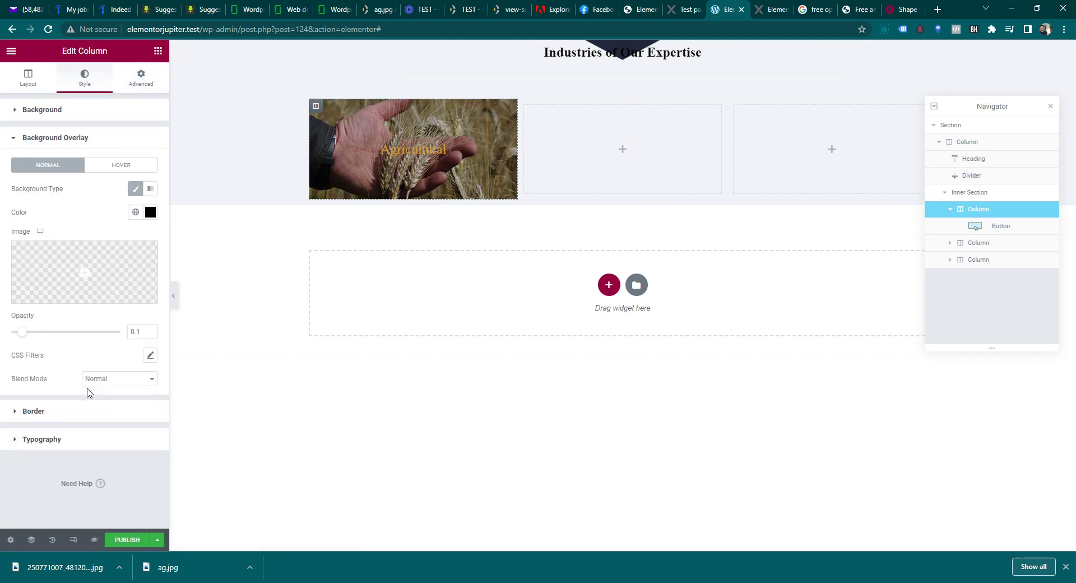
pyautogui.click(117, 168)
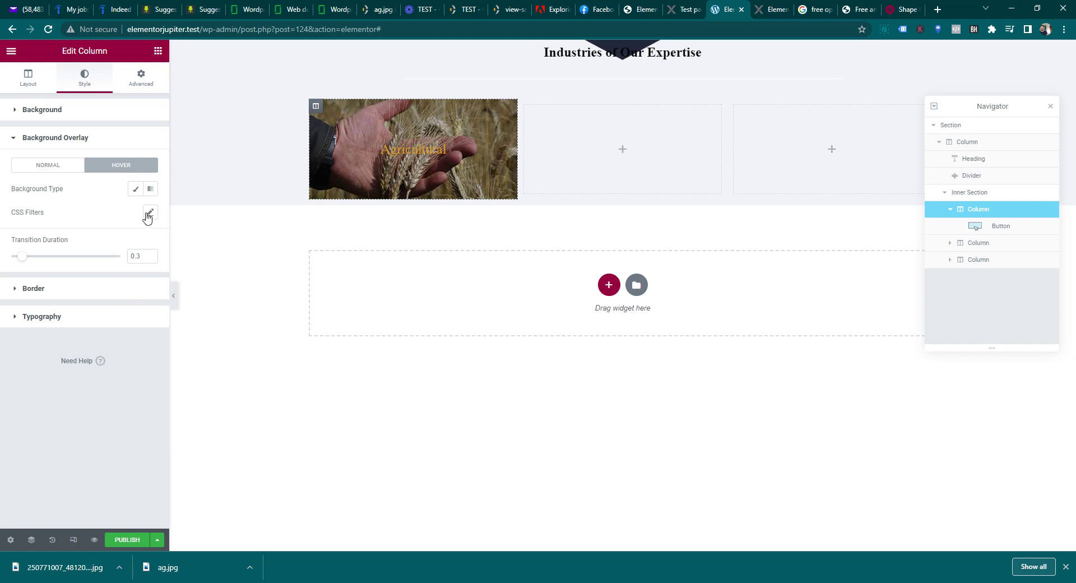
pyautogui.click(135, 189)
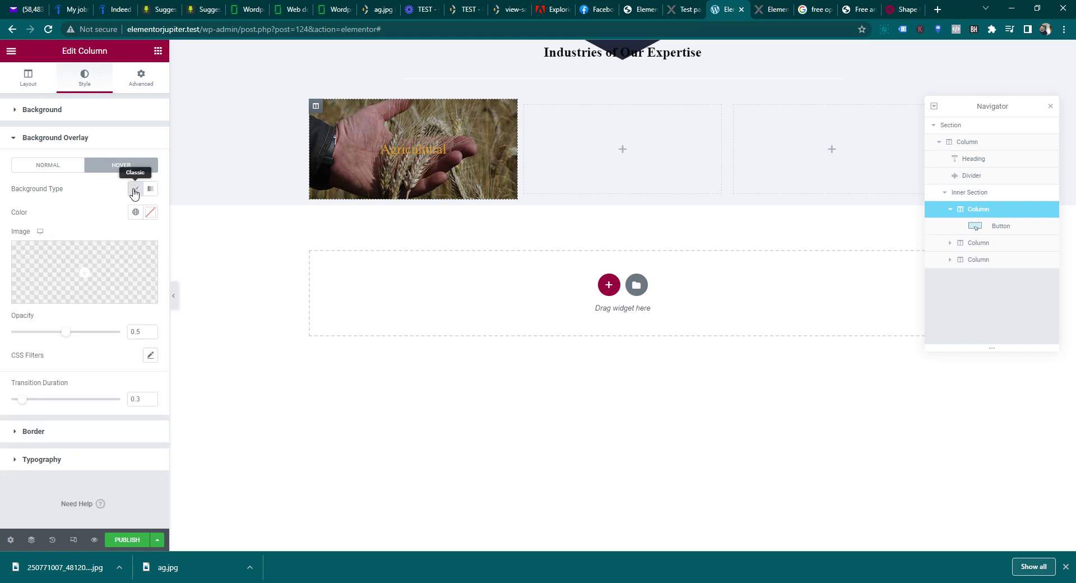
pyautogui.click(144, 217)
pyautogui.click(48, 308)
pyautogui.click(82, 223)
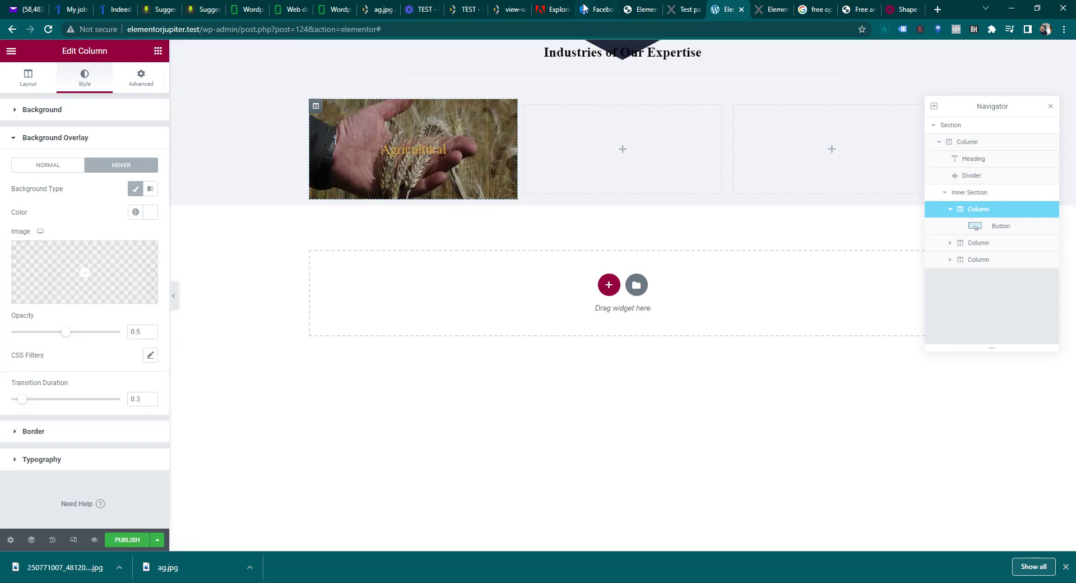
# - Match the Agricultural column's hover overlay to the original page's, with color #FFFFFFCC and opacity 0.95
pyautogui.click(641, 7)
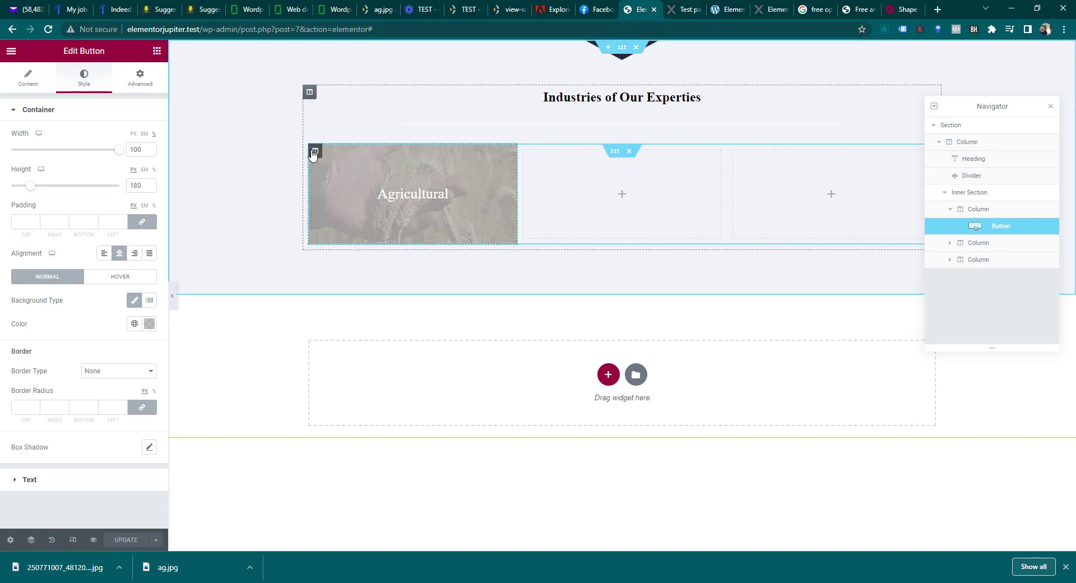
pyautogui.click(313, 153)
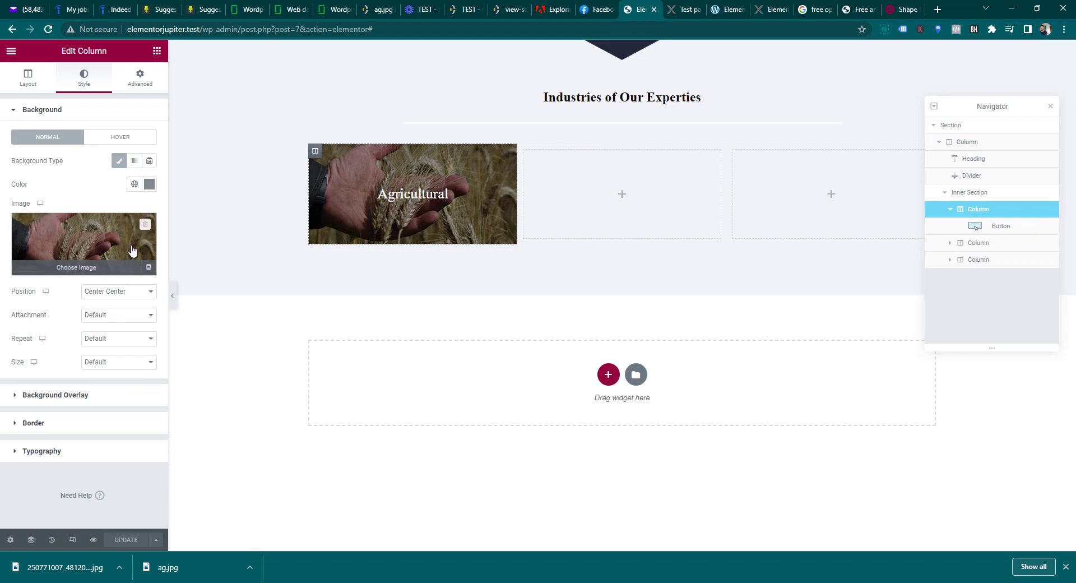
pyautogui.click(93, 394)
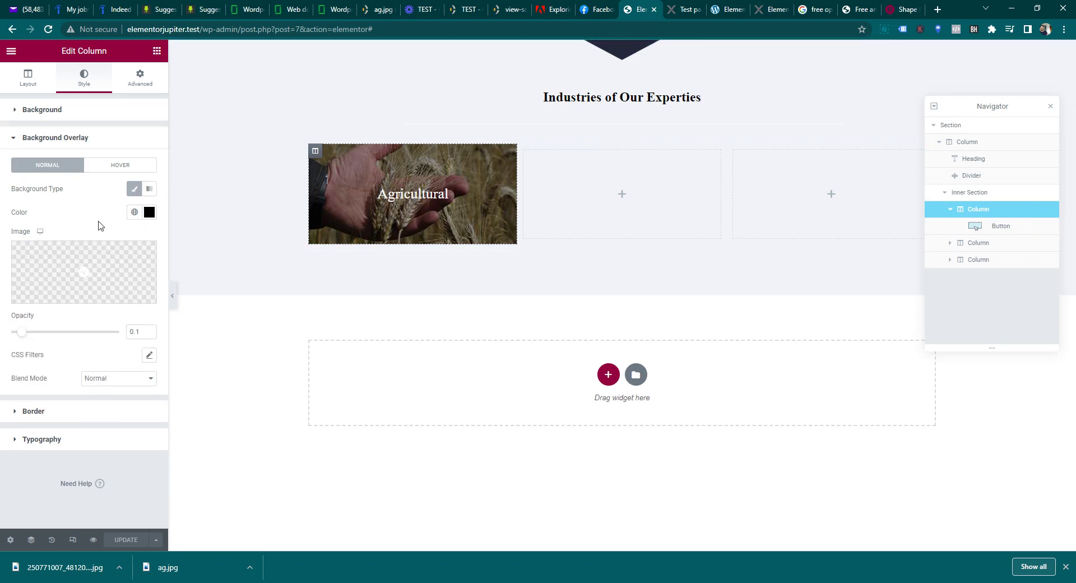
pyautogui.click(113, 168)
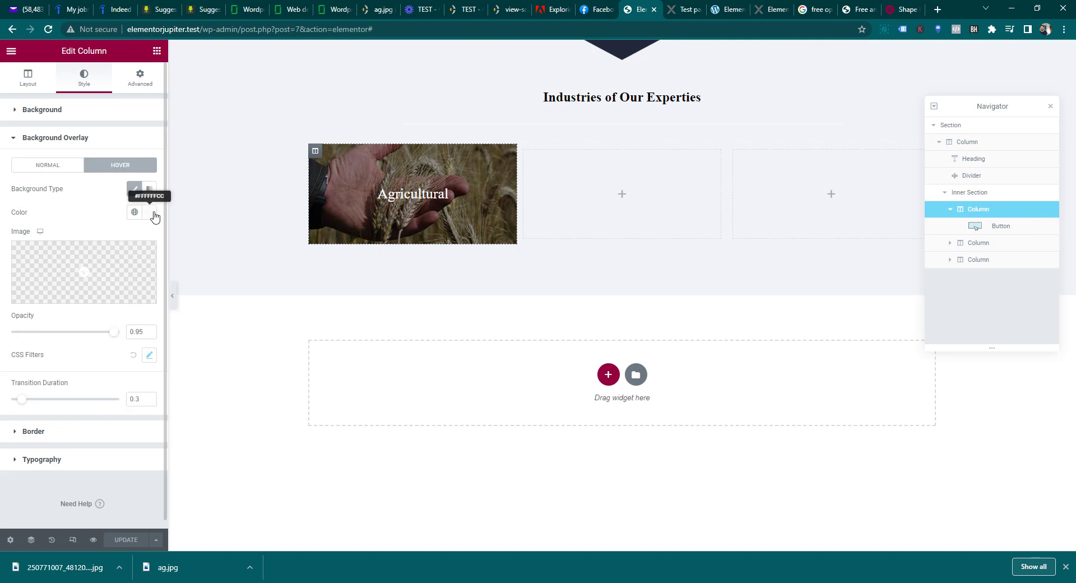
pyautogui.click(726, 9)
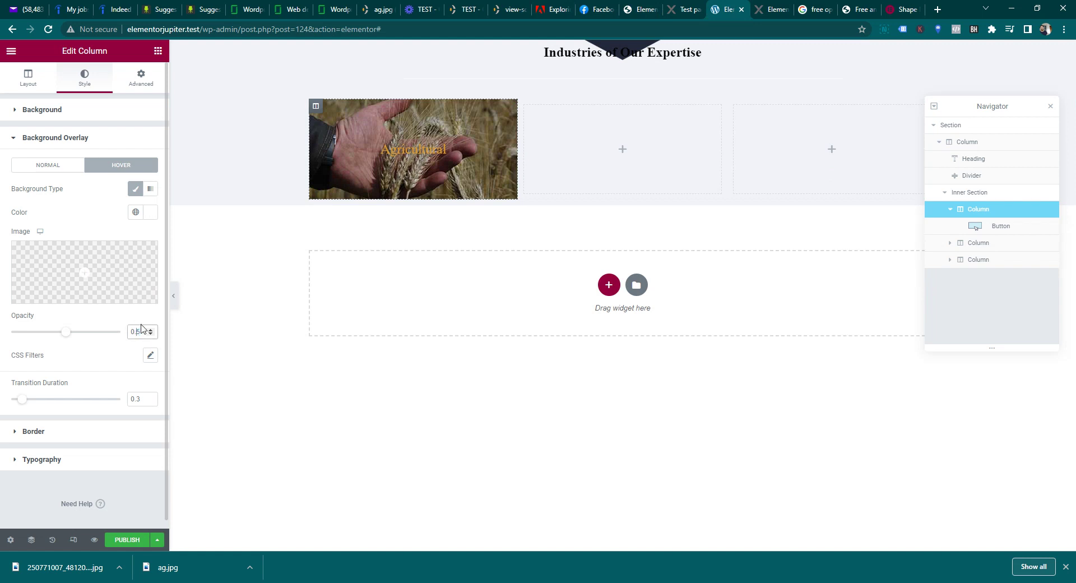
pyautogui.click(149, 212)
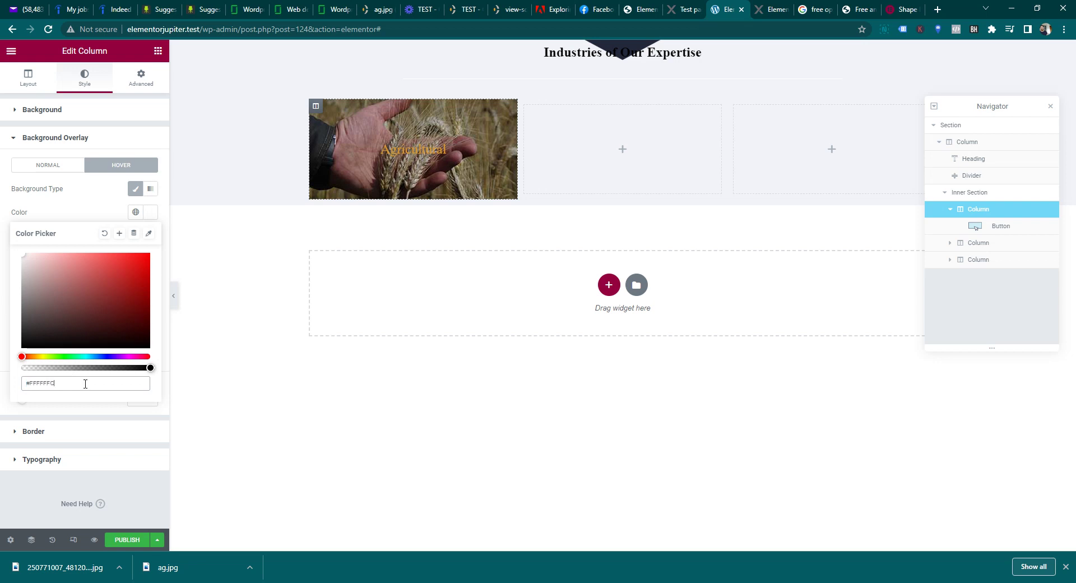
pyautogui.click(138, 497)
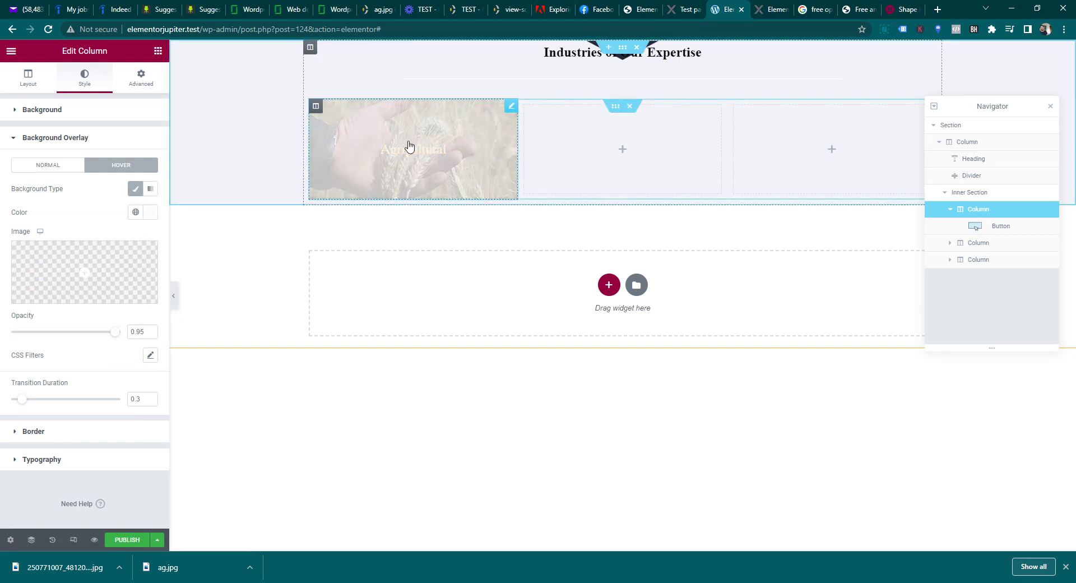
# - Copy the background color #00000033 from the original page's Agricultural button to the new button's normal state
pyautogui.click(651, 5)
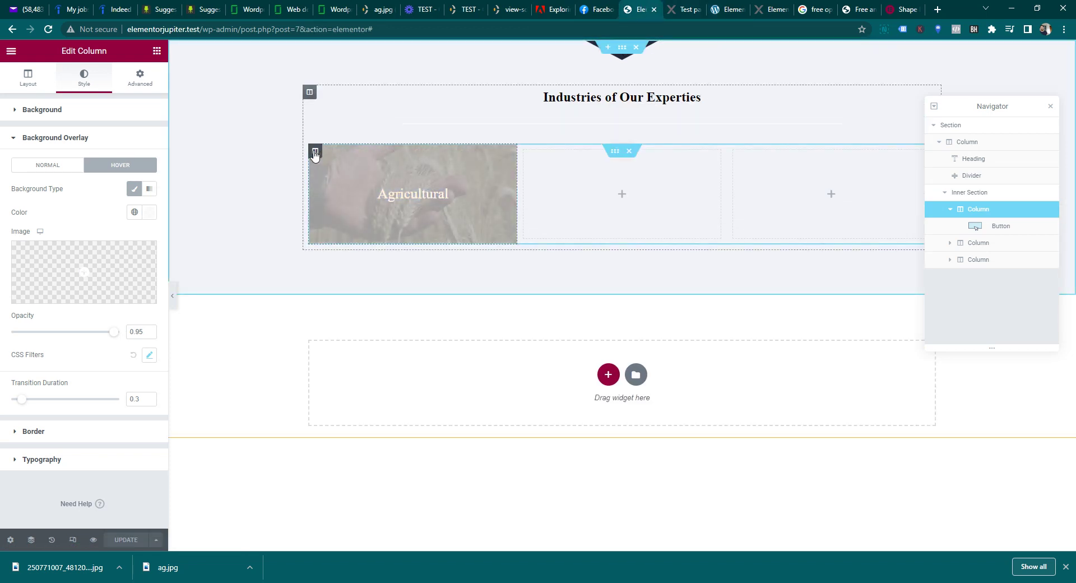
pyautogui.click(413, 205)
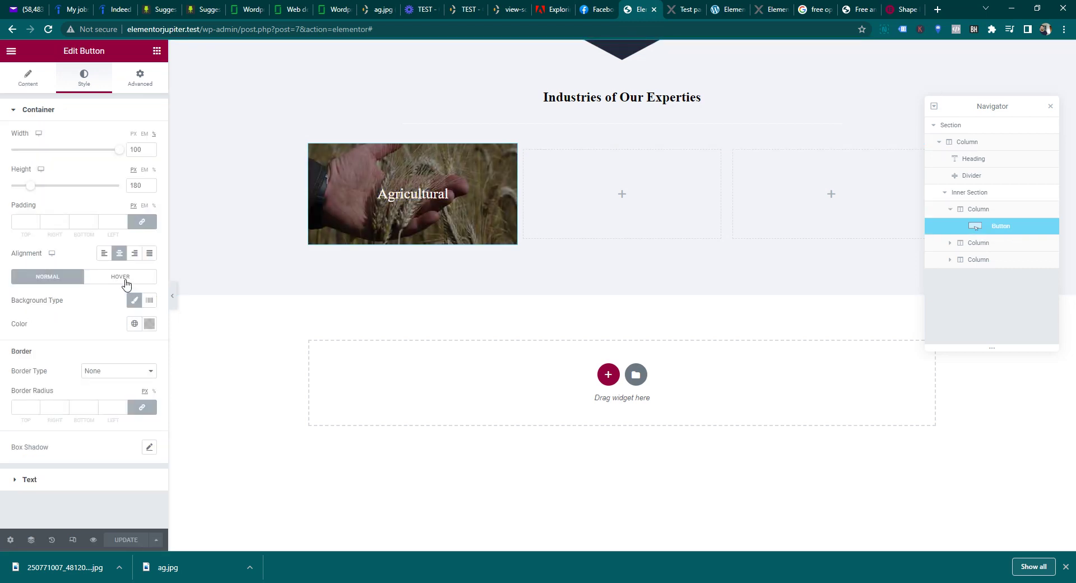
pyautogui.click(149, 328)
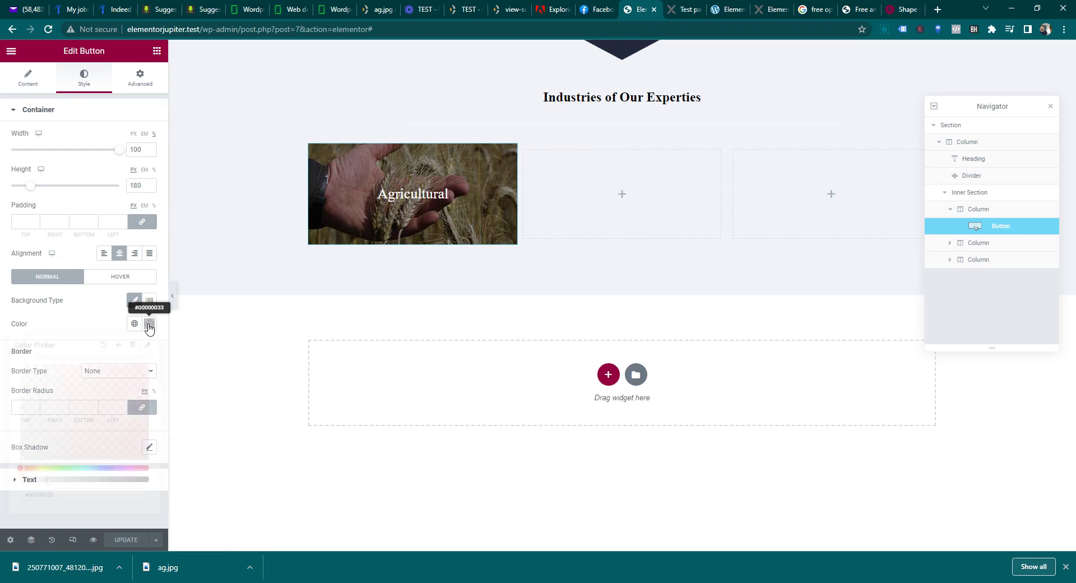
pyautogui.click(714, 12)
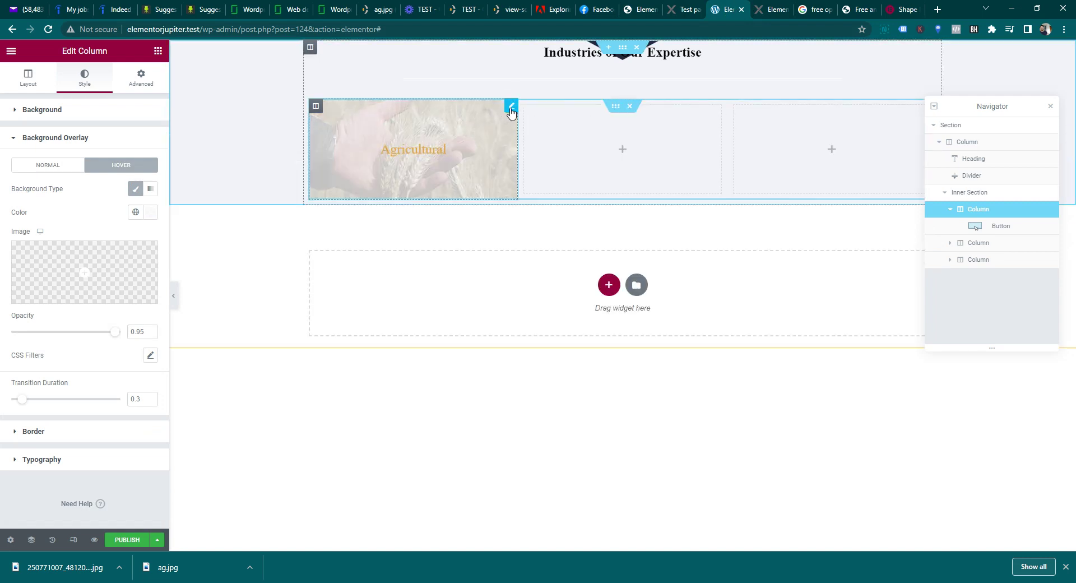
pyautogui.click(511, 106)
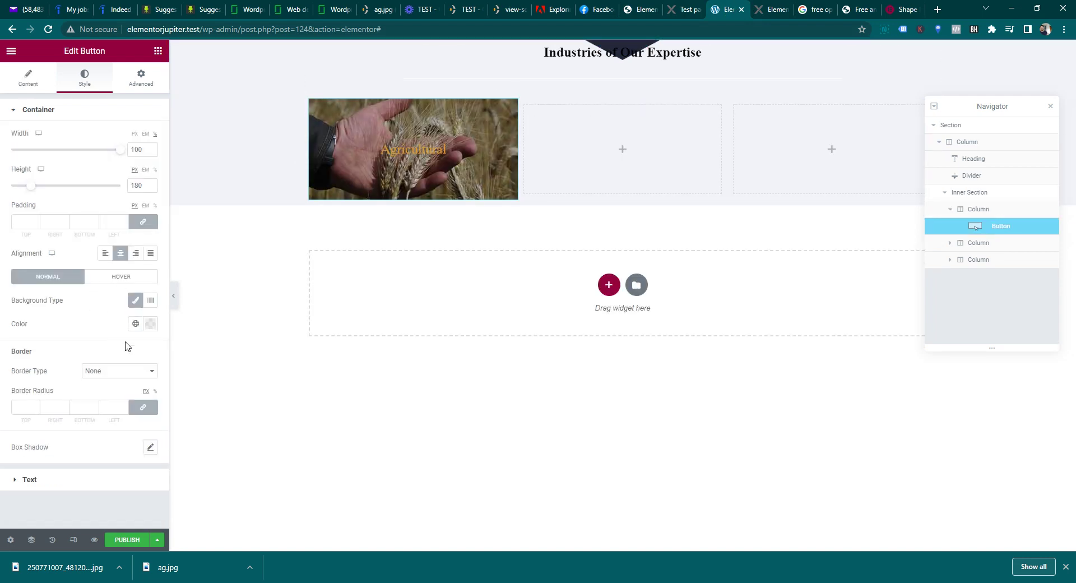
pyautogui.click(150, 323)
pyautogui.click(95, 493)
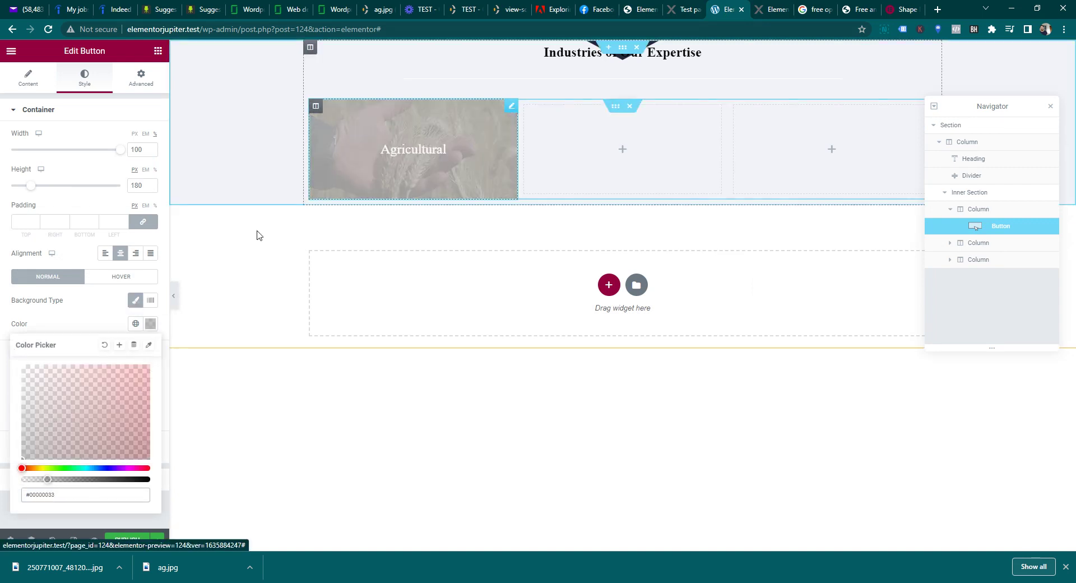
# - Match the Agricultural button's hover background color to the original page's, #FFFFFFCC, and publish the page
pyautogui.click(134, 277)
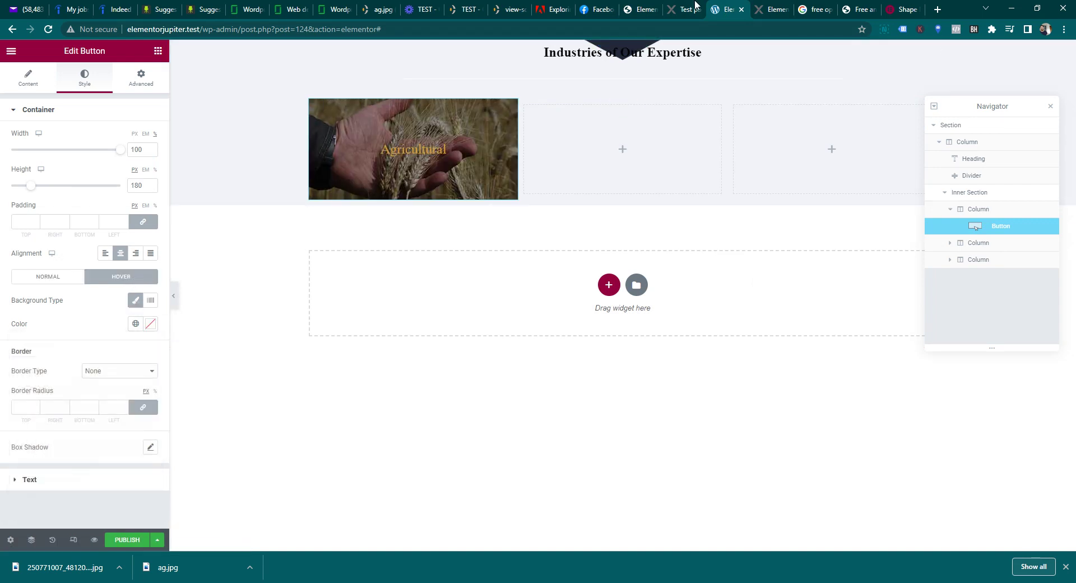
pyautogui.click(640, 9)
pyautogui.click(138, 276)
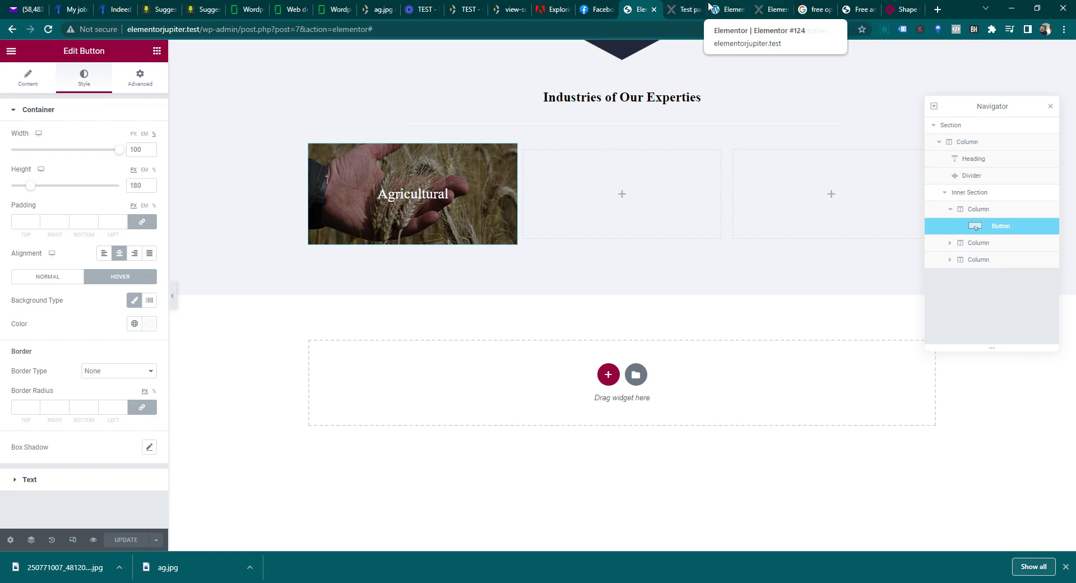
pyautogui.click(729, 9)
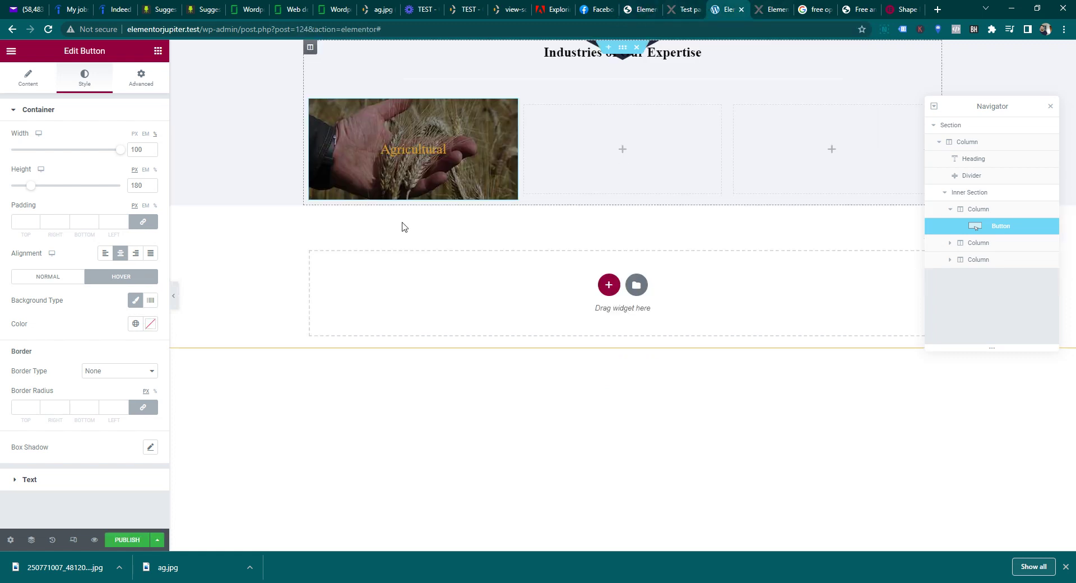
pyautogui.click(150, 324)
pyautogui.write('FFFFFFCC')
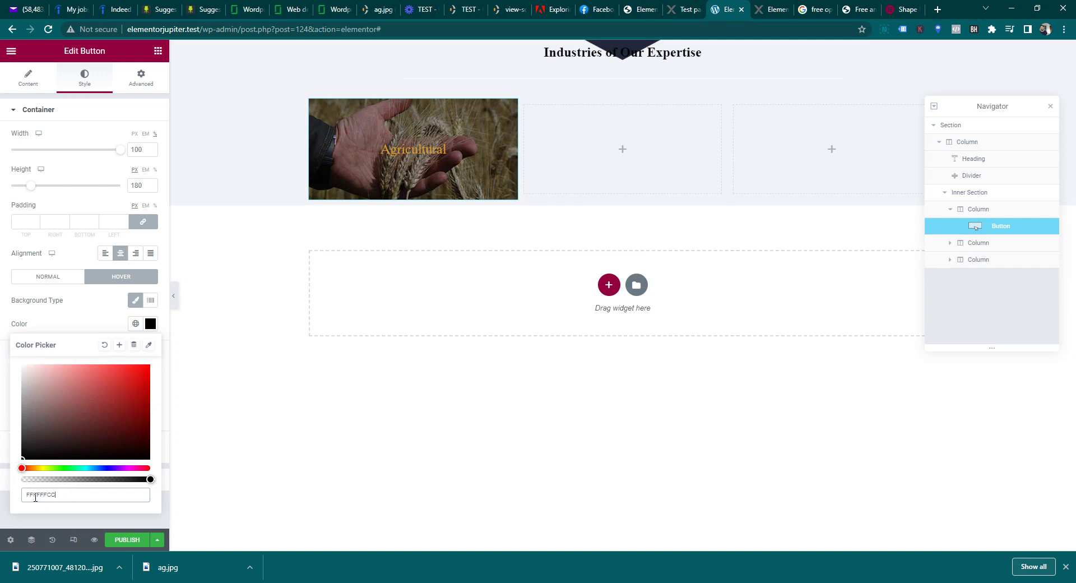
pyautogui.write('F')
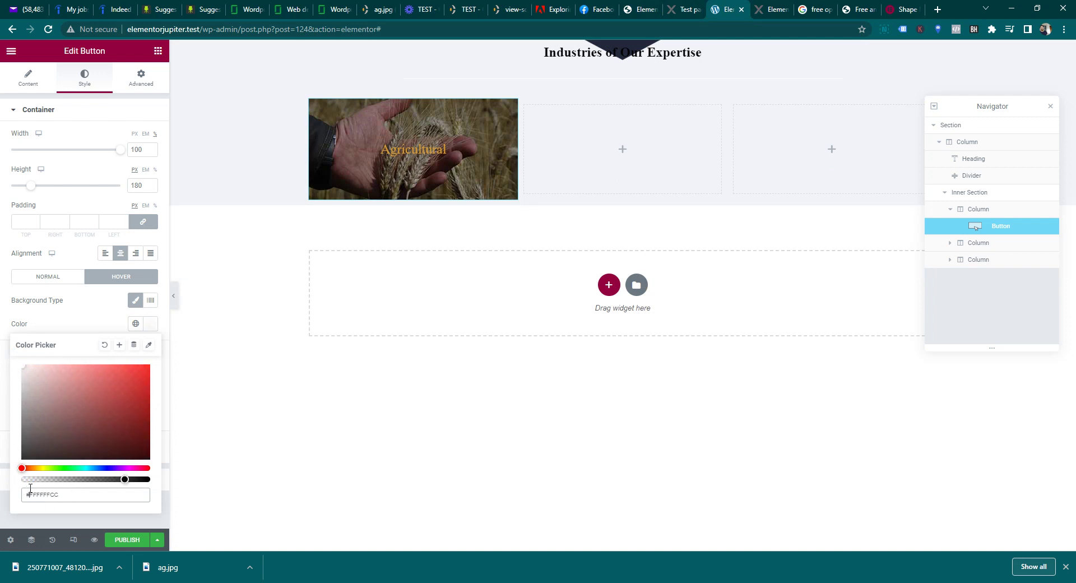
pyautogui.click(96, 525)
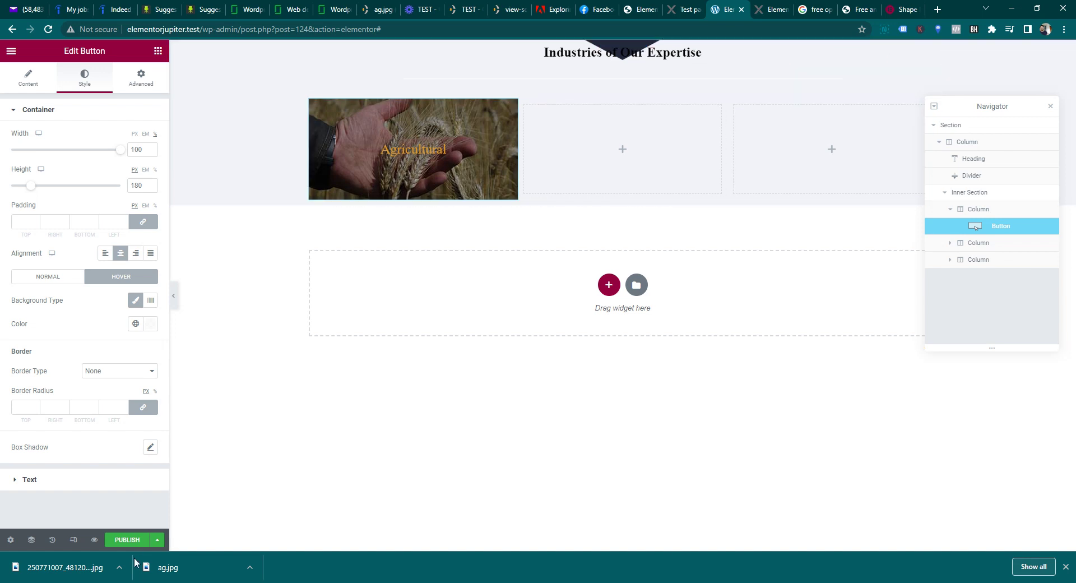
pyautogui.click(127, 540)
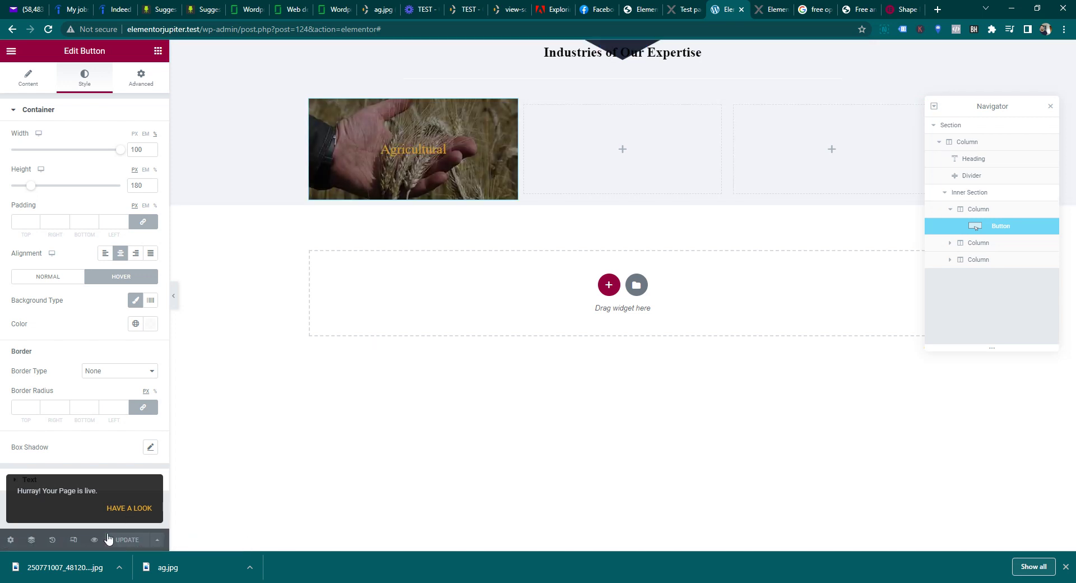
# - Set the Agricultural column's width to 50% in the tablet layout
pyautogui.click(74, 540)
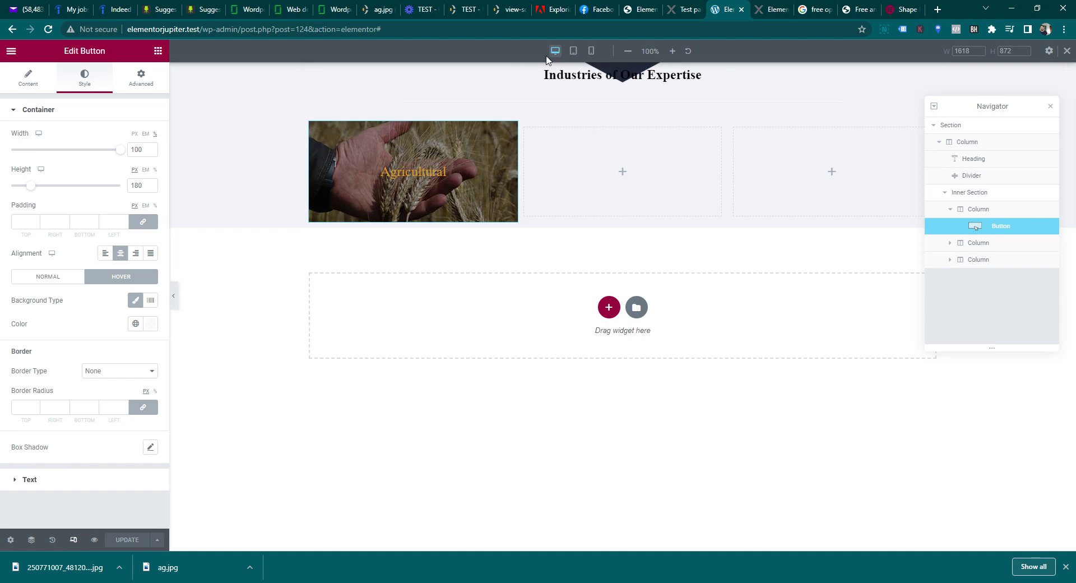
pyautogui.click(574, 51)
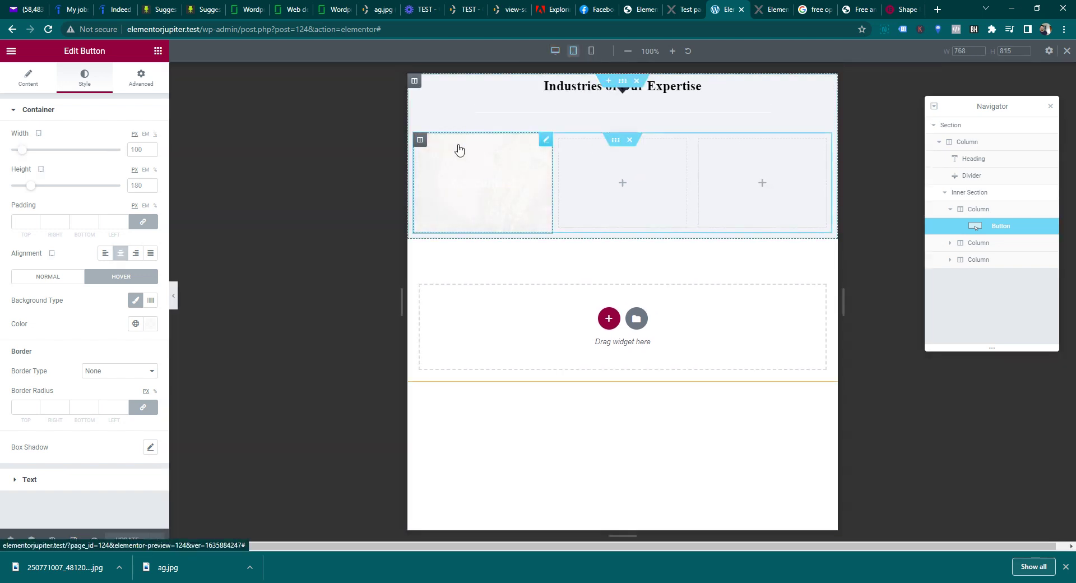
pyautogui.click(473, 168)
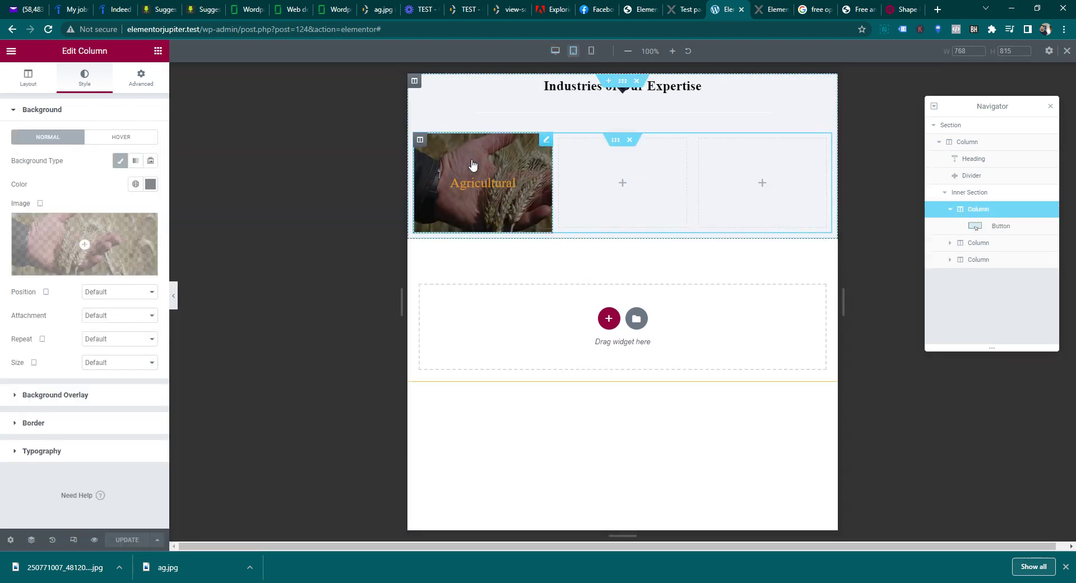
pyautogui.click(48, 77)
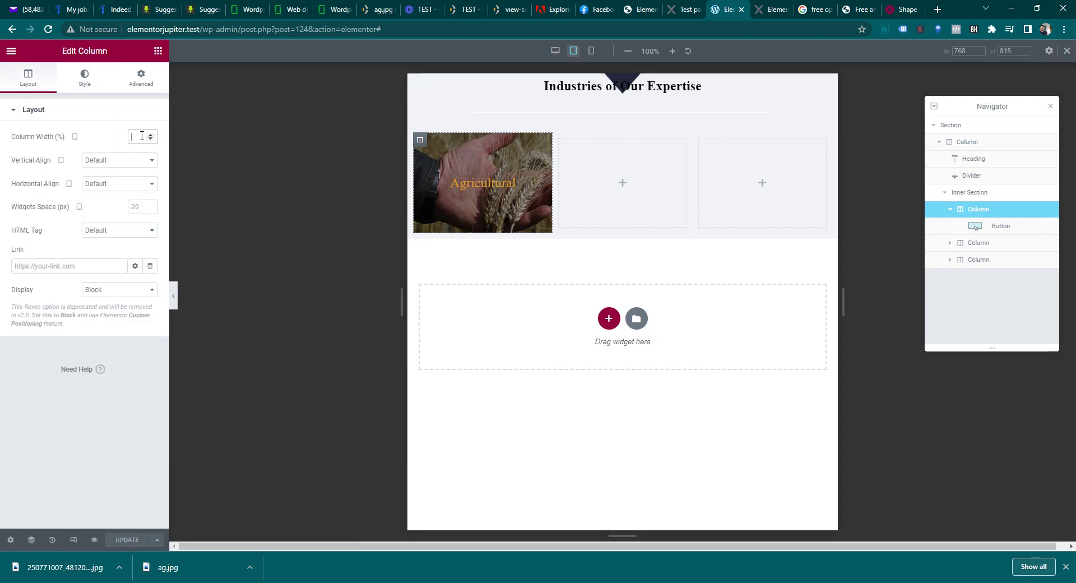
pyautogui.write('50')
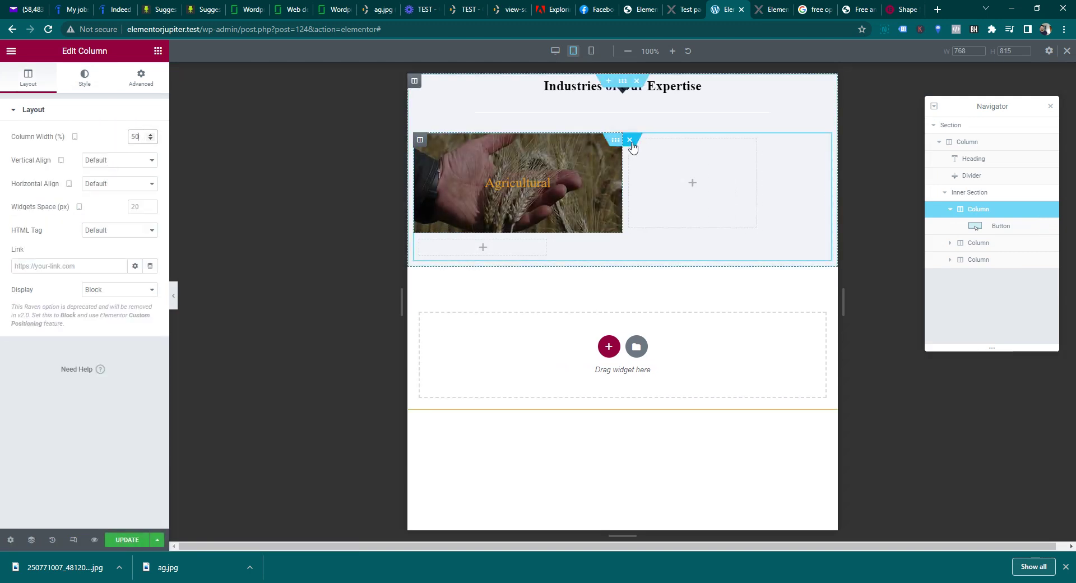
pyautogui.click(629, 141)
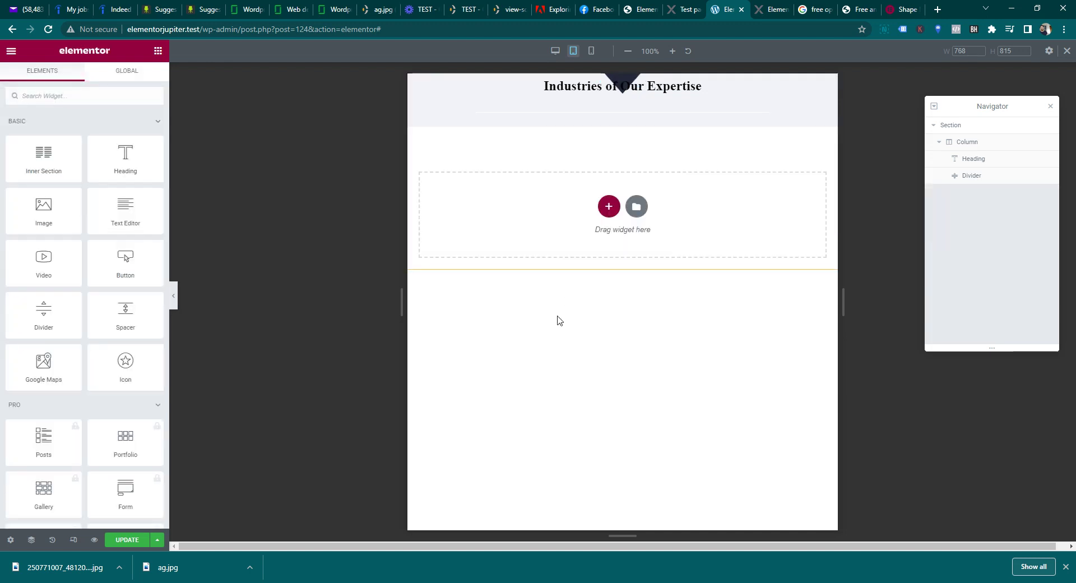
pyautogui.click(55, 538)
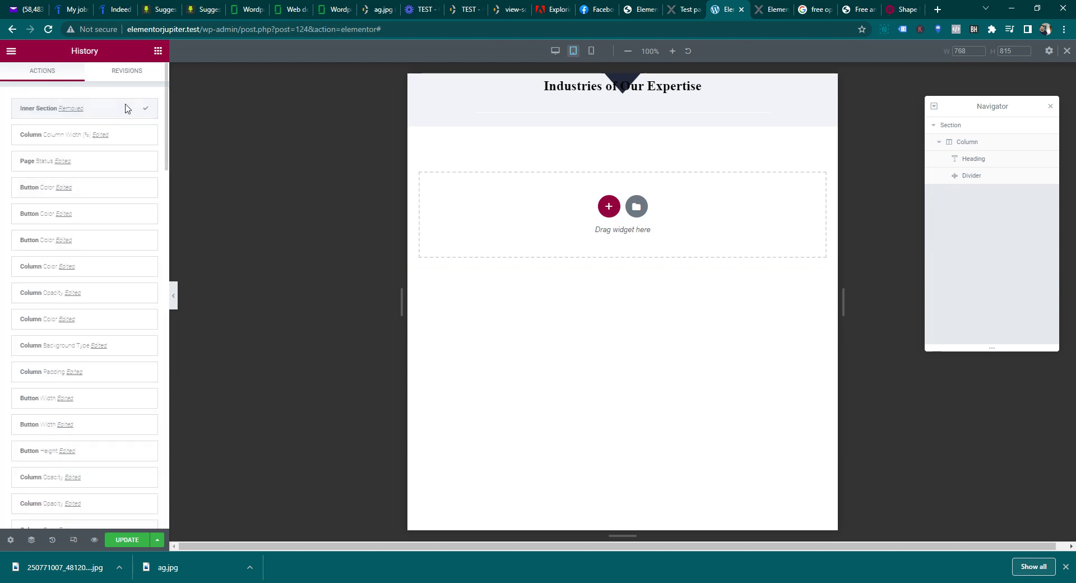
pyautogui.click(124, 137)
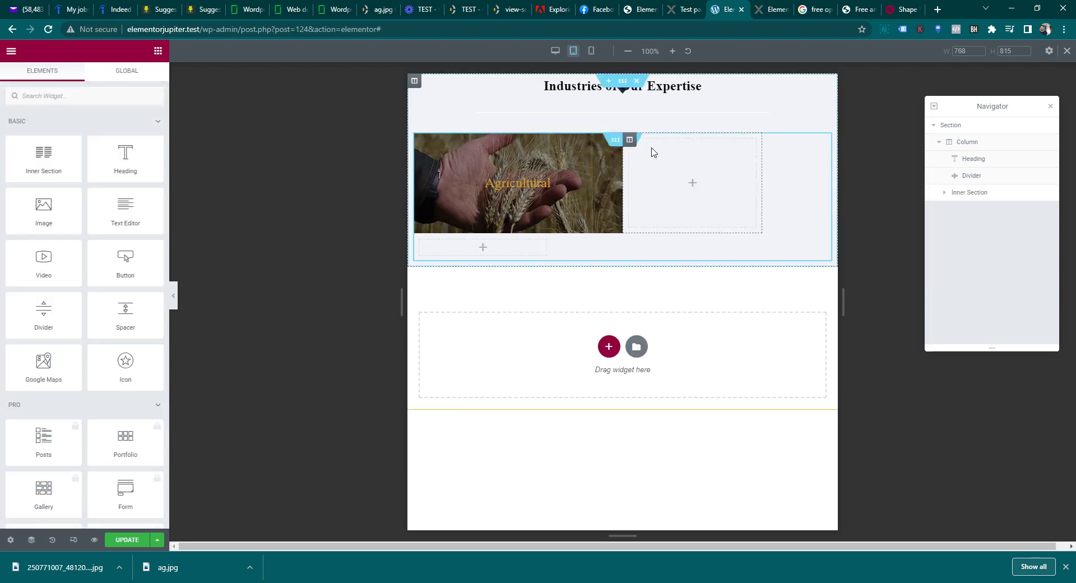
# - Set the tablet width of the inner section's second and third columns to 50% each, and update the page
pyautogui.click(626, 146)
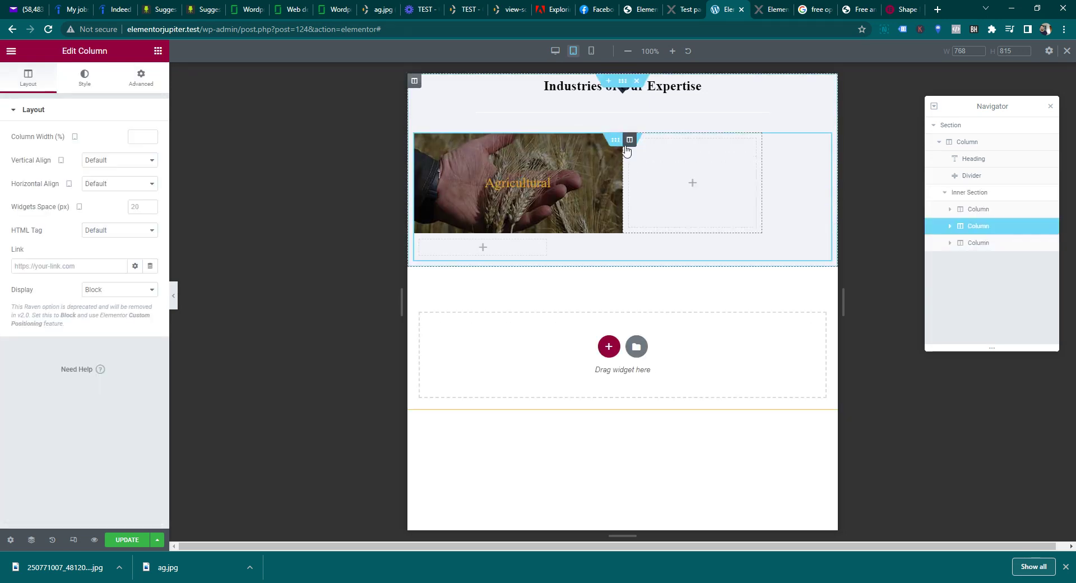
pyautogui.click(135, 136)
pyautogui.write('50')
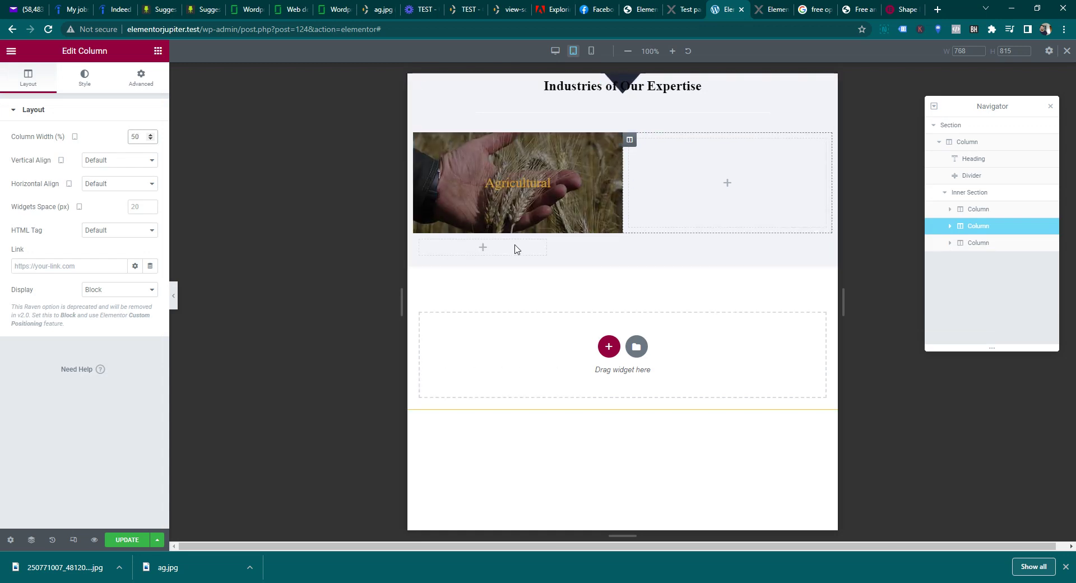
pyautogui.click(419, 241)
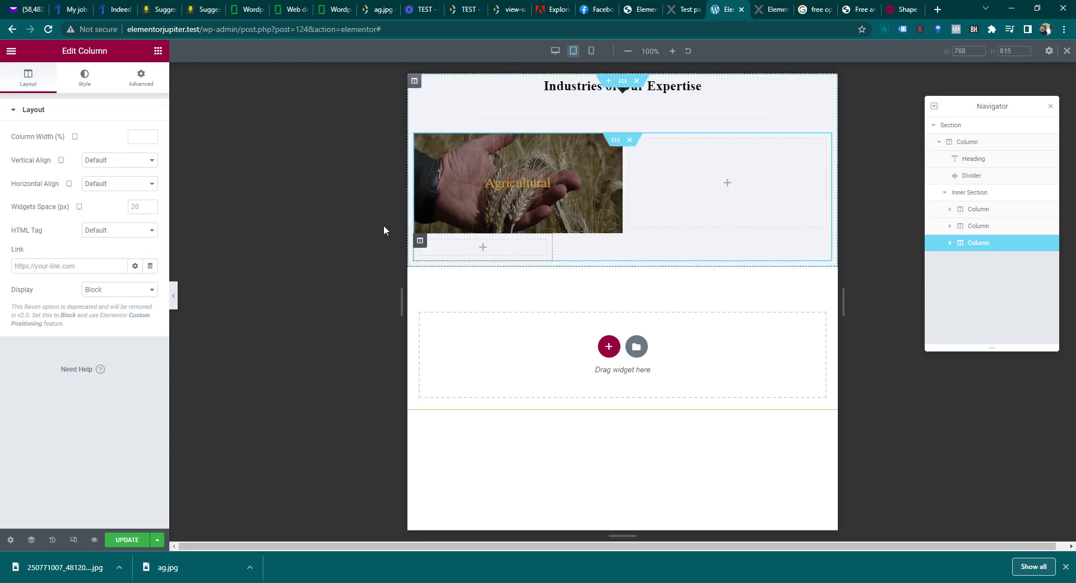
pyautogui.click(132, 137)
pyautogui.write('50')
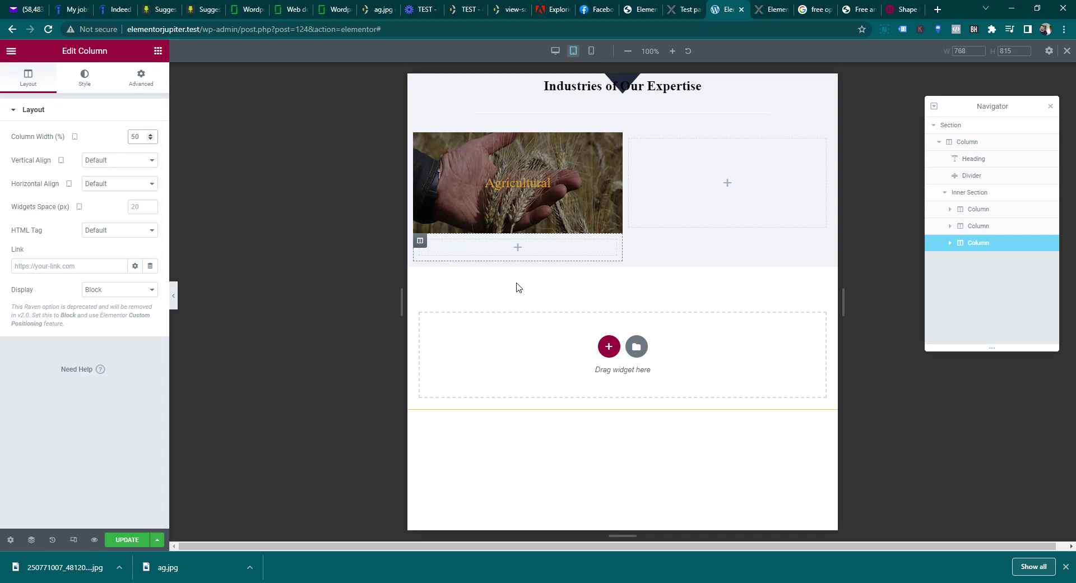
pyautogui.click(127, 539)
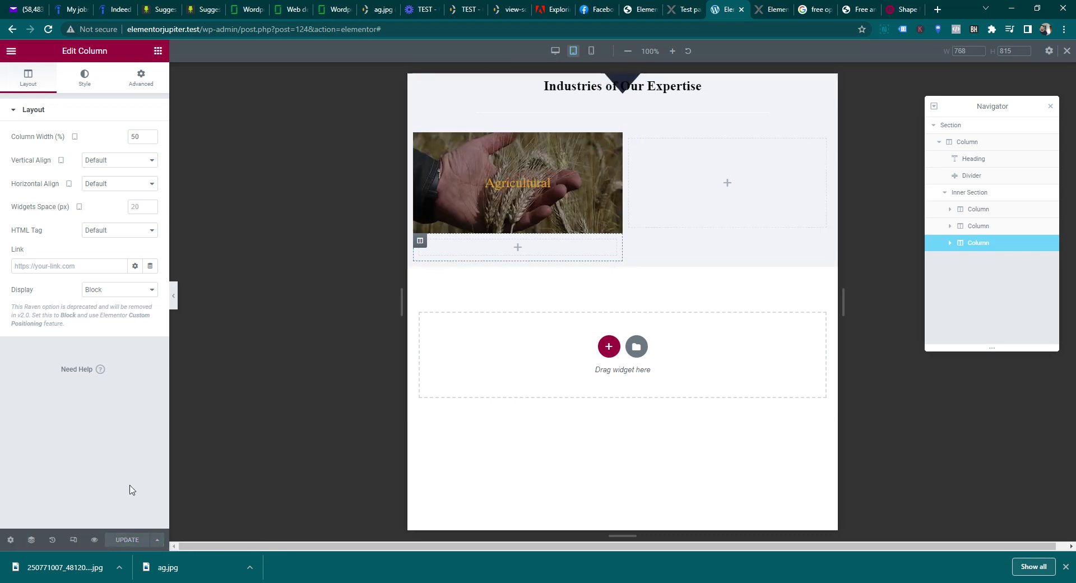
# - Check the section in the mobile layout, and compare the page preview with the original page's Agricultural card
pyautogui.click(591, 50)
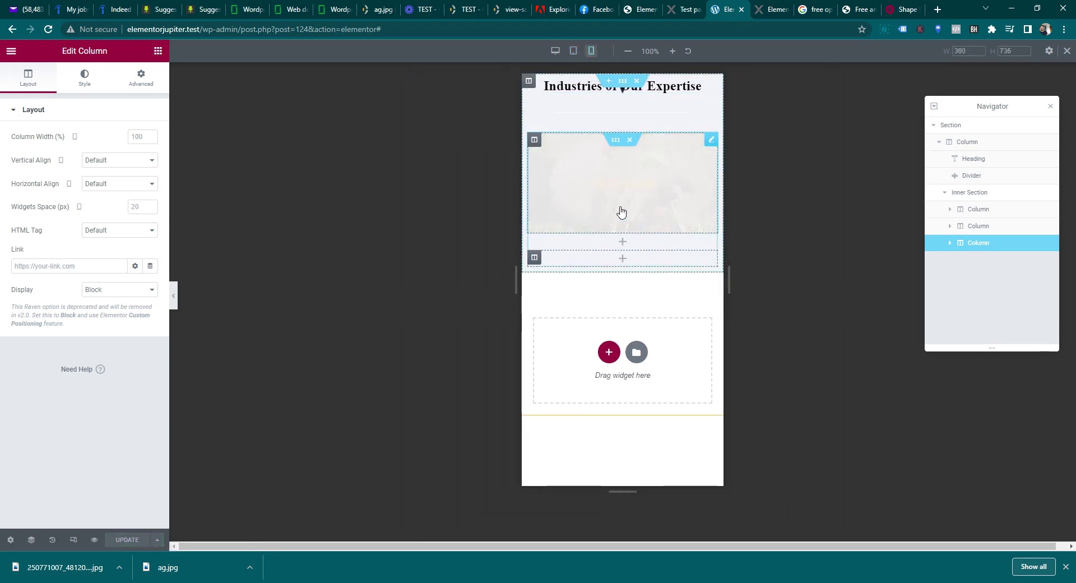
pyautogui.click(574, 53)
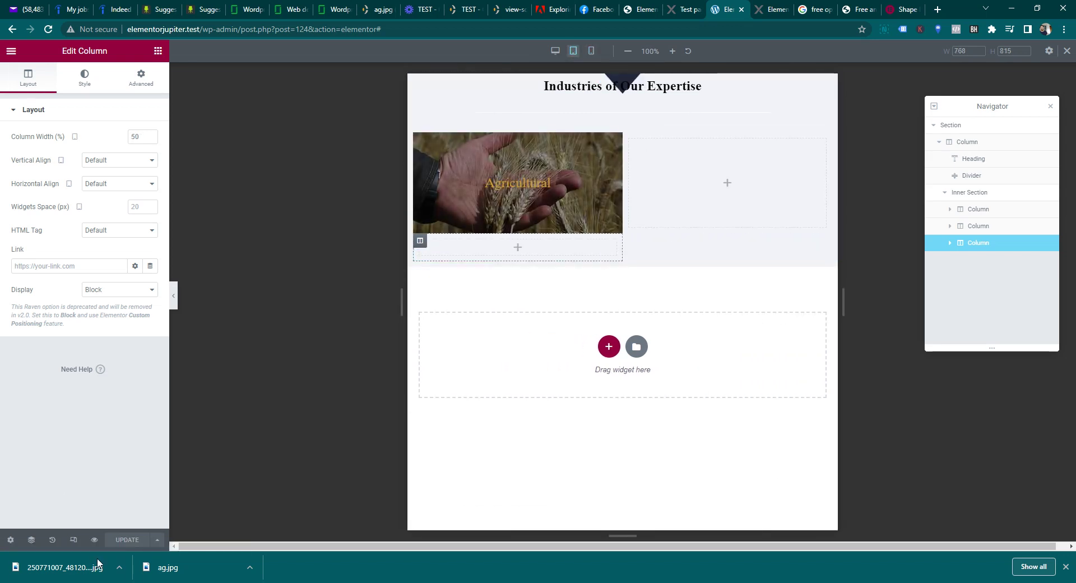
pyautogui.click(93, 540)
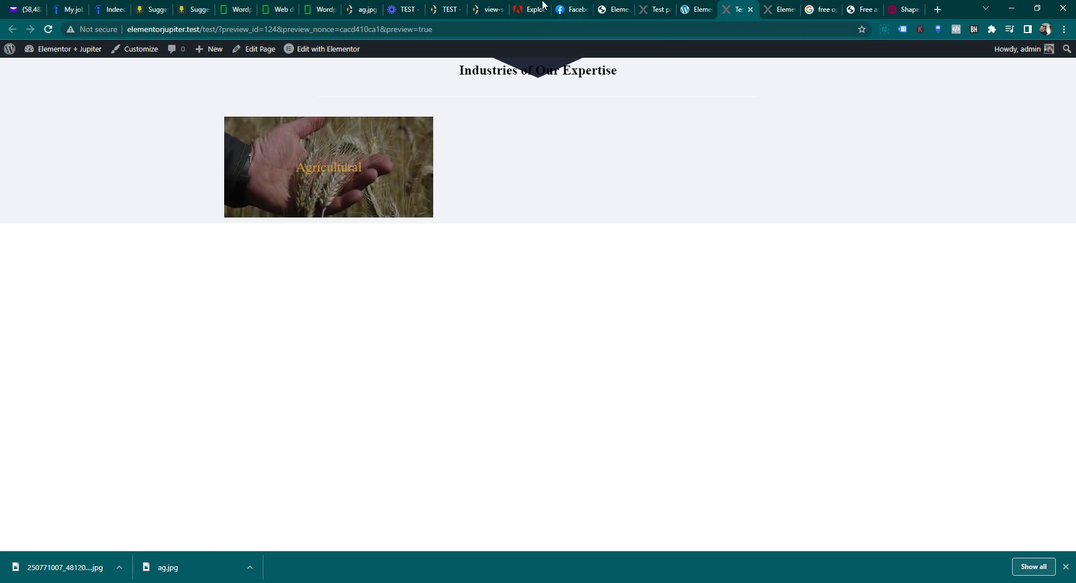
pyautogui.click(440, 5)
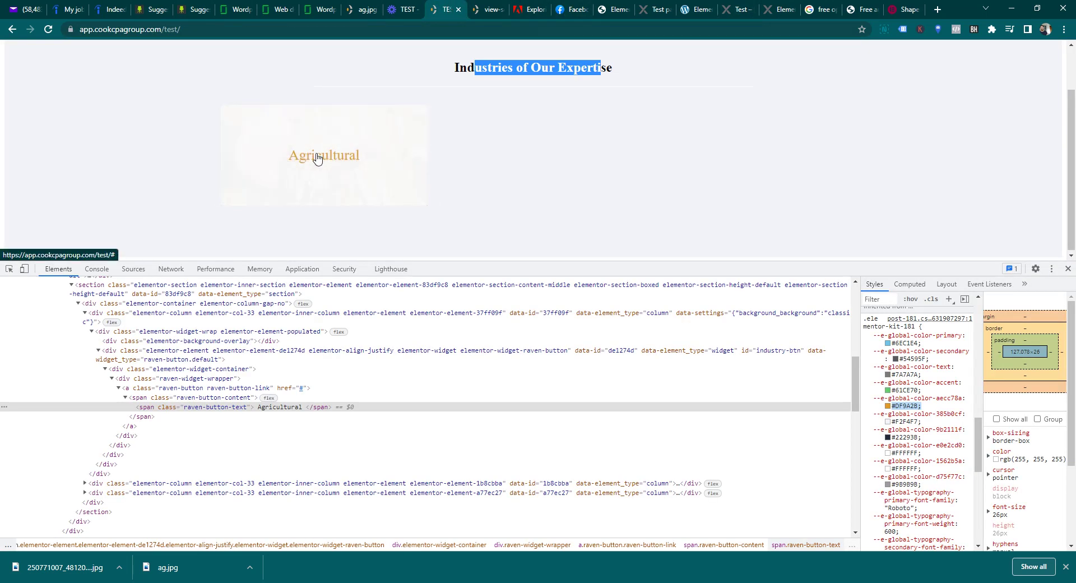
pyautogui.click(738, 6)
pyautogui.click(782, 9)
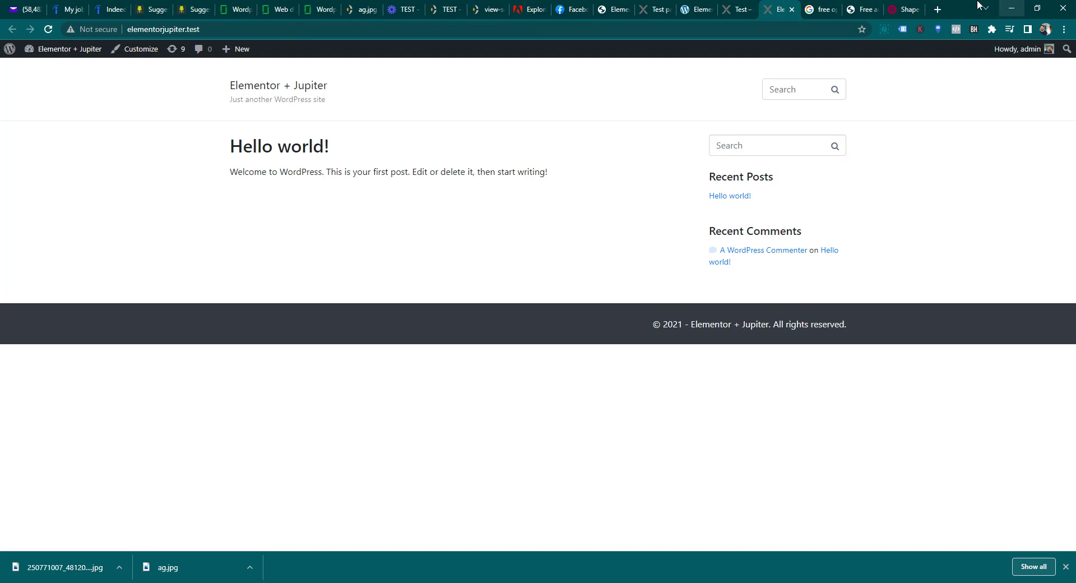
pyautogui.click(698, 7)
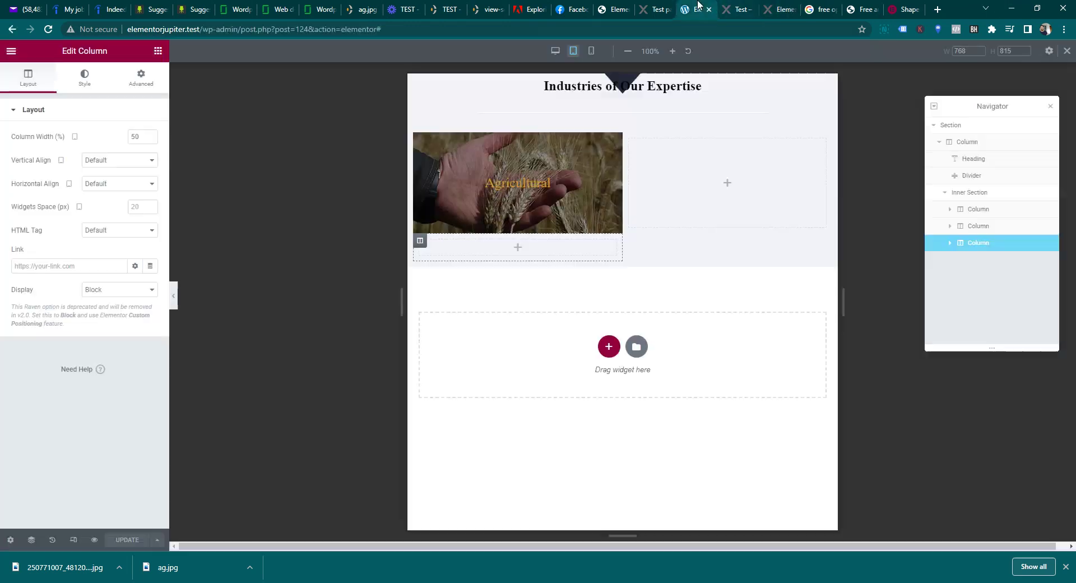
# - Set the Agricultural button's text color in its normal state to white, FFFFFF
pyautogui.click(507, 189)
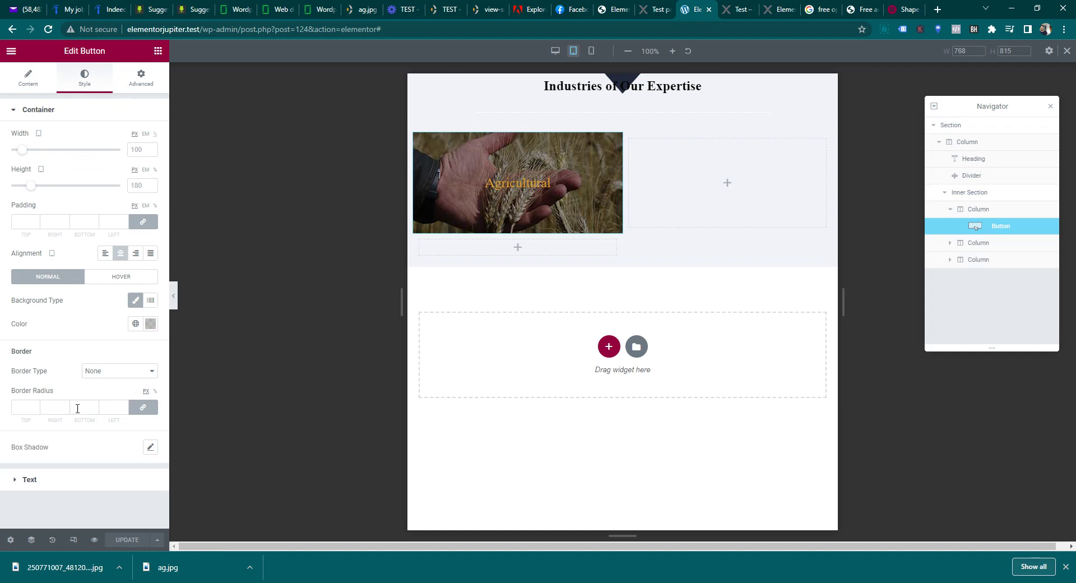
pyautogui.click(53, 478)
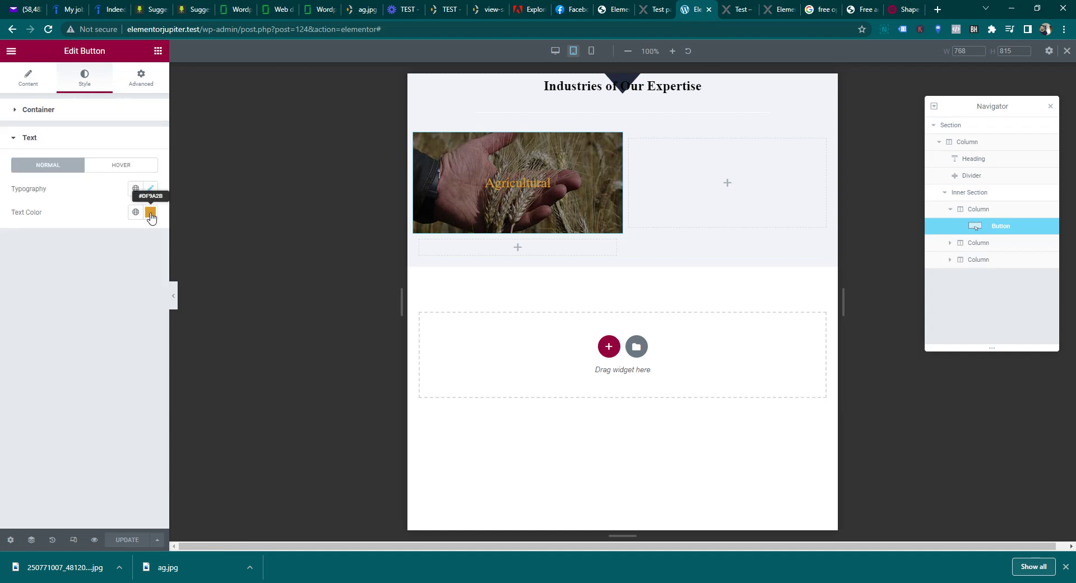
pyautogui.click(150, 212)
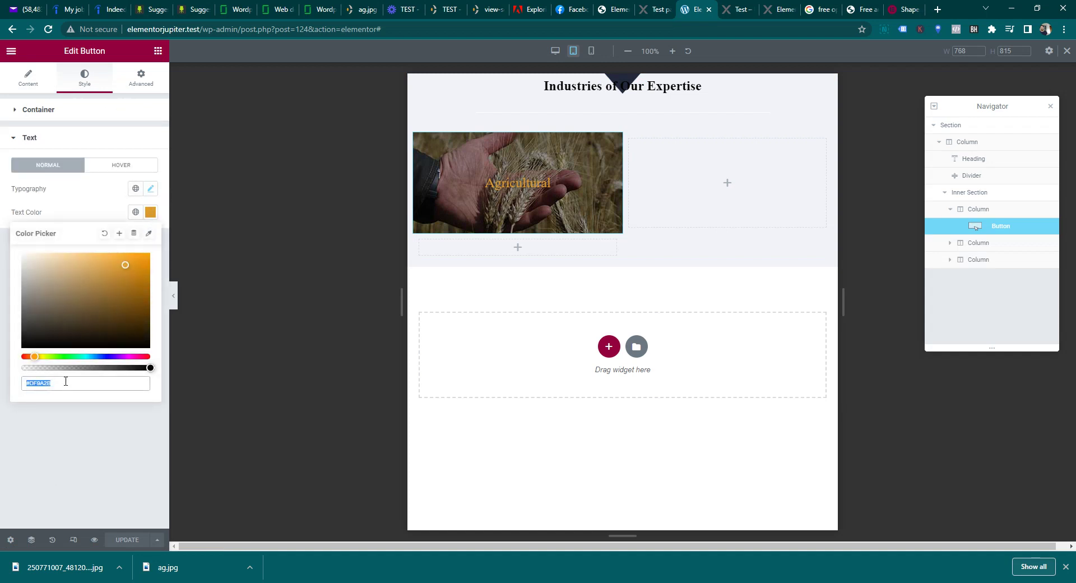
pyautogui.write('FF')
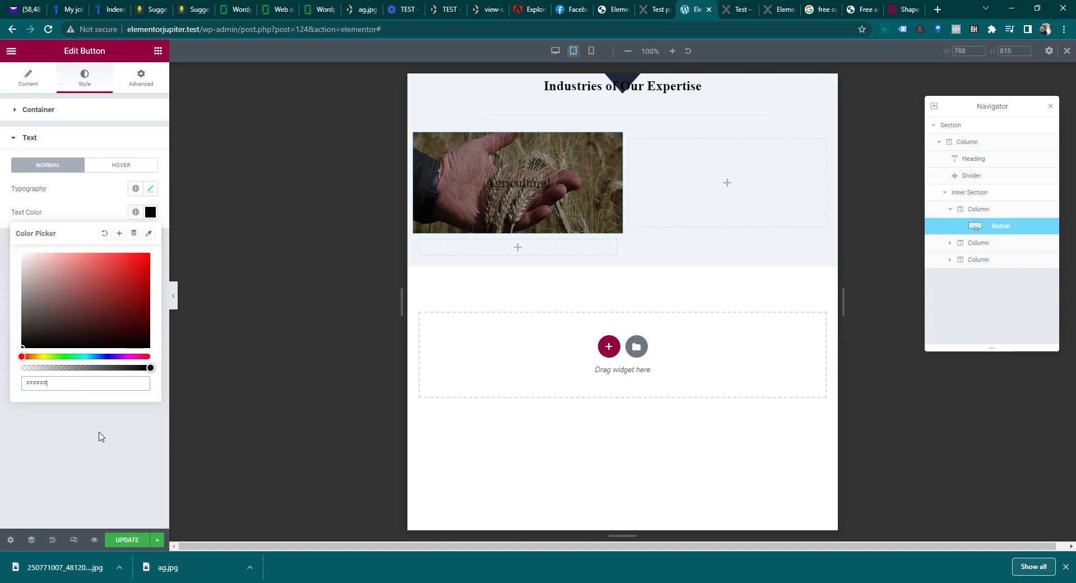
pyautogui.write('FFFF')
pyautogui.click(99, 436)
pyautogui.click(150, 212)
pyautogui.press('Return')
pyautogui.click(41, 448)
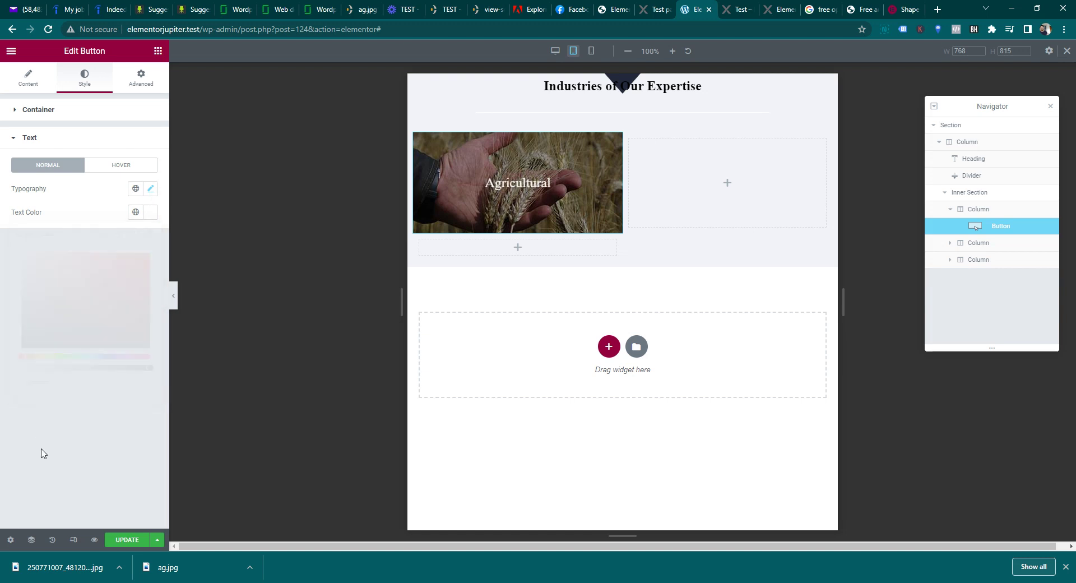
# - Set the Agricultural button's hover text color to #DF9A2B, and update the page for checking in the preview
pyautogui.click(108, 168)
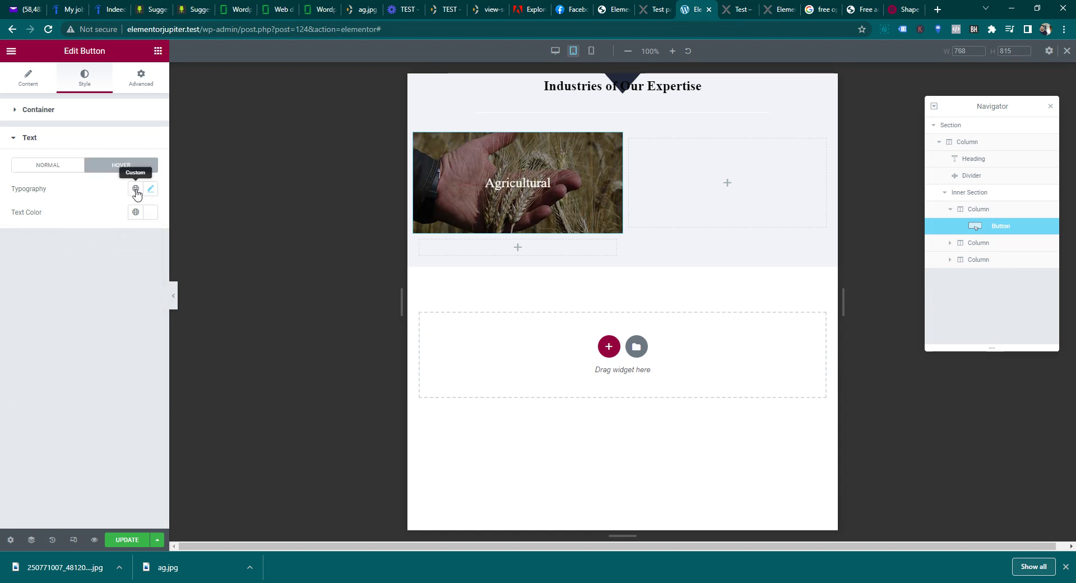
pyautogui.click(152, 214)
pyautogui.hotkey('ctrl', 'v')
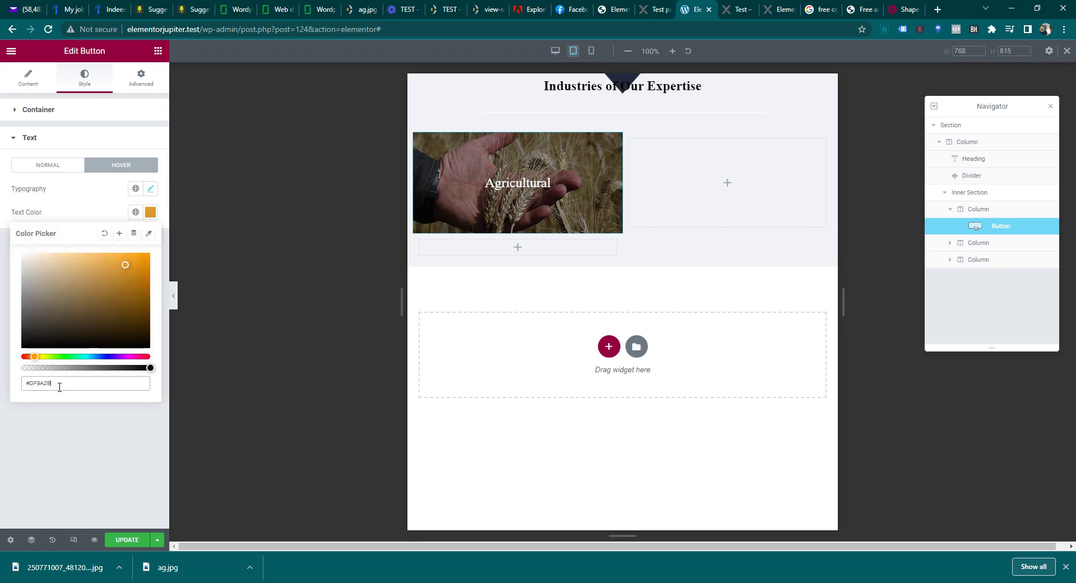
pyautogui.click(117, 402)
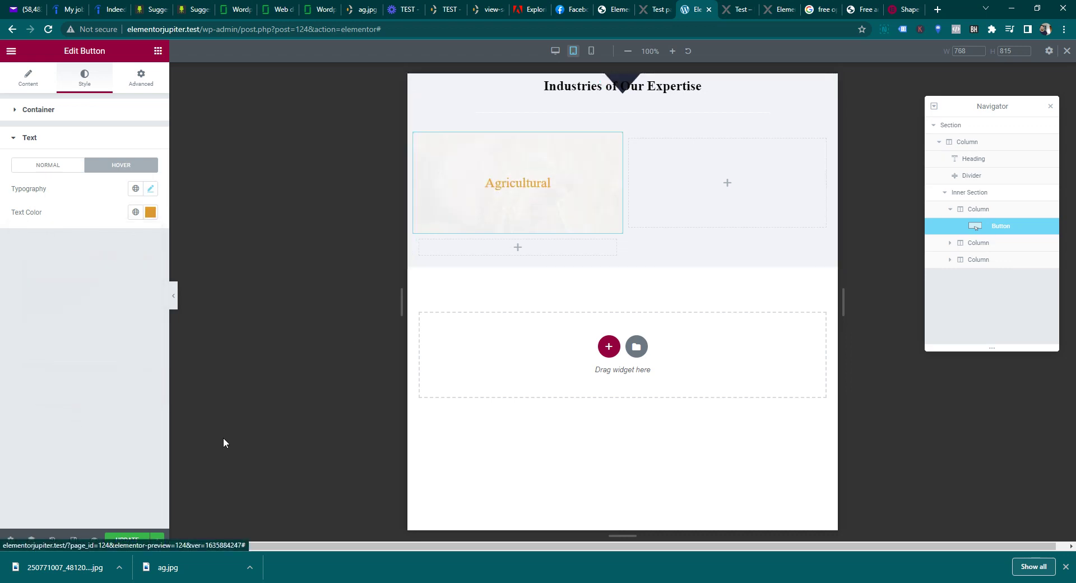
pyautogui.click(127, 539)
pyautogui.click(737, 9)
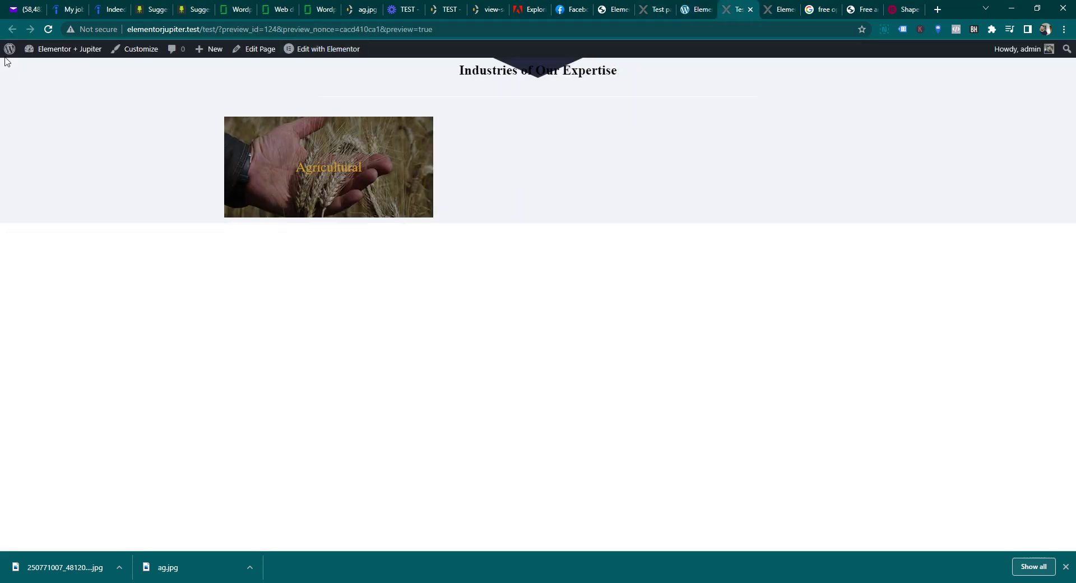
# - Check the Agricultural button's hover effect in the reloaded preview, and inspect the original page section's padding with the developer tools docked beside the page
pyautogui.click(49, 29)
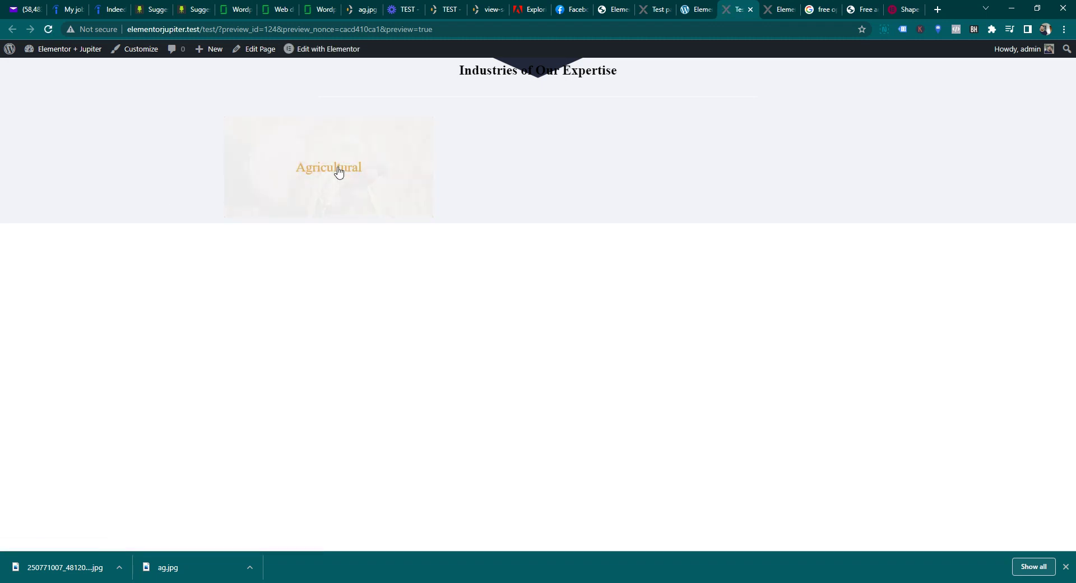
pyautogui.click(447, 8)
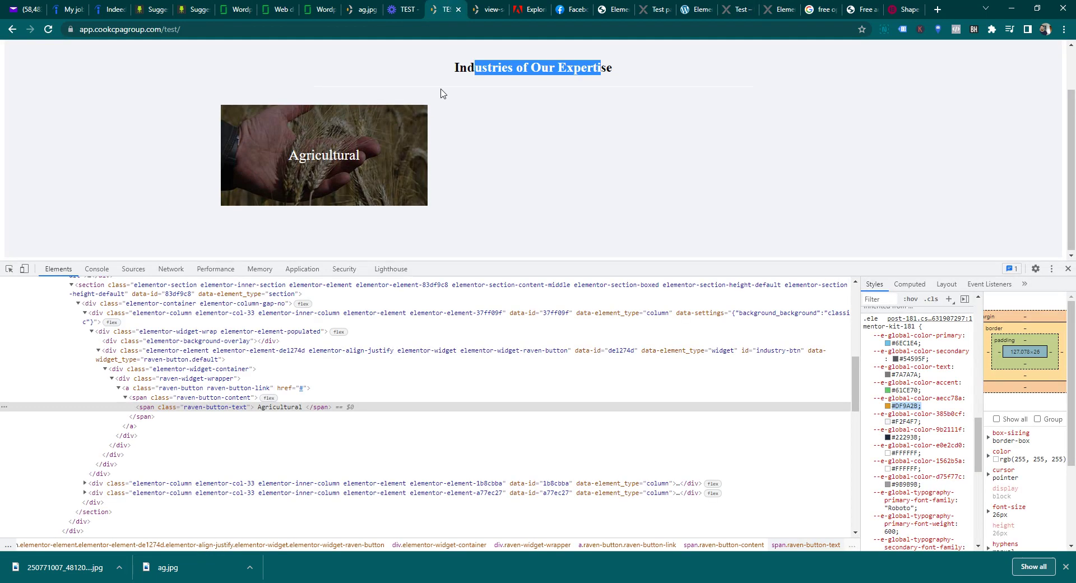
pyautogui.click(497, 246)
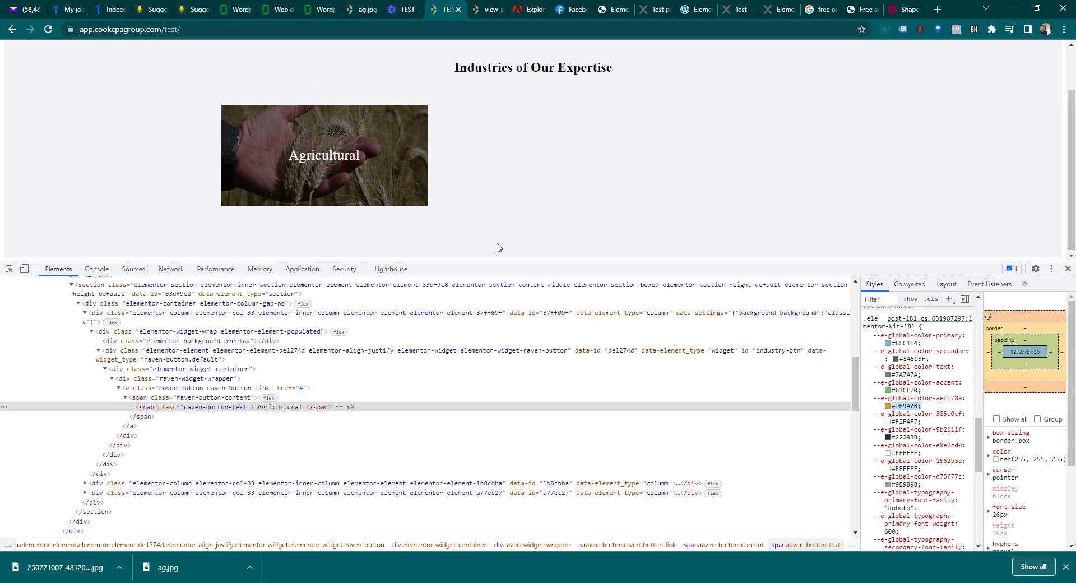
pyautogui.rightClick(497, 246)
pyautogui.click(530, 439)
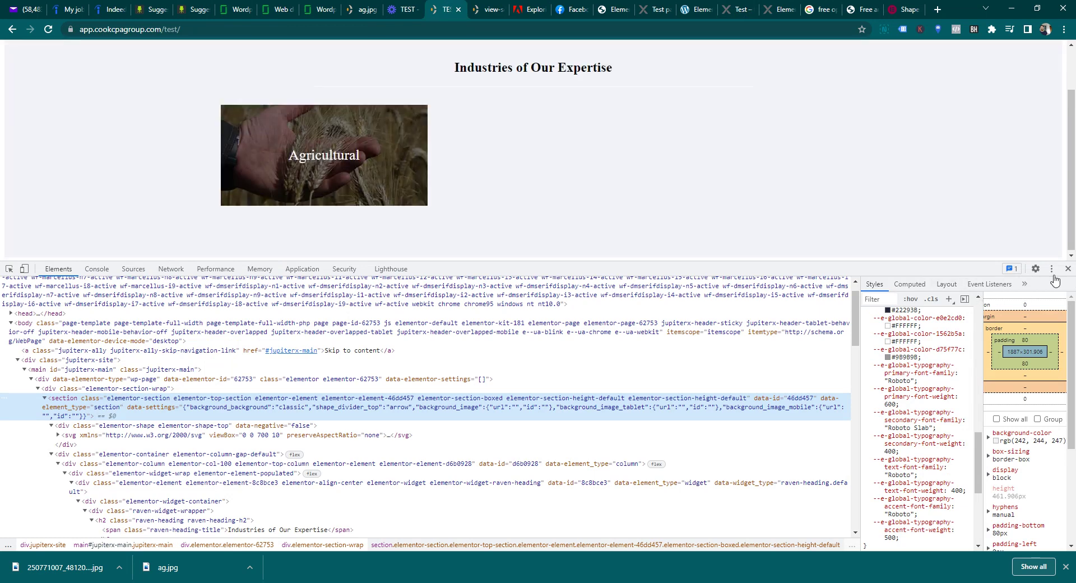
pyautogui.click(1051, 269)
pyautogui.click(1066, 289)
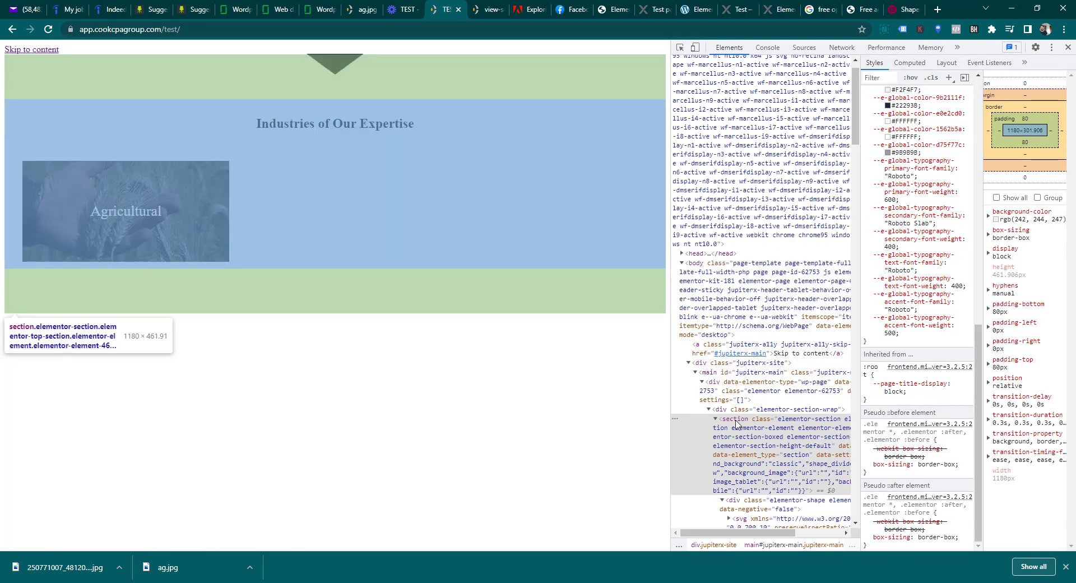
pyautogui.scroll(10, 981, 354)
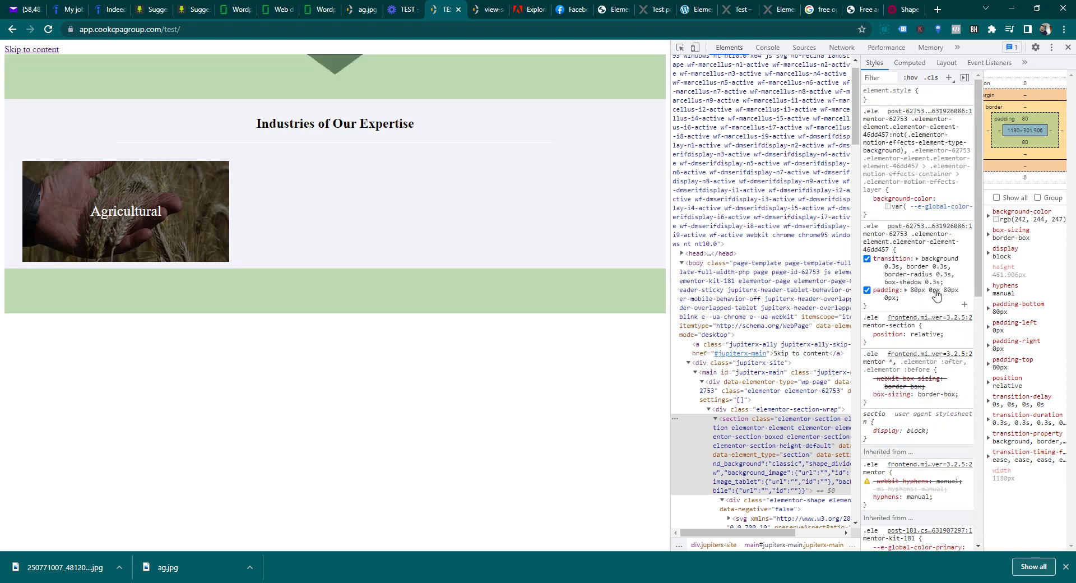
# - Set the outer section's tablet padding to 80 px top and bottom and 0 on both sides, update the page and open its preview
pyautogui.click(707, 4)
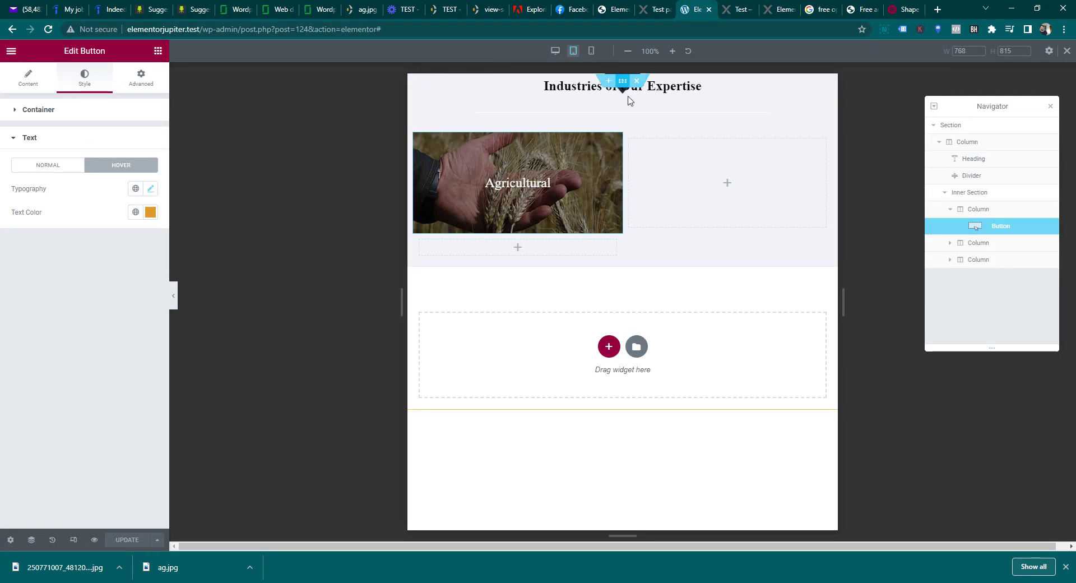
pyautogui.click(622, 82)
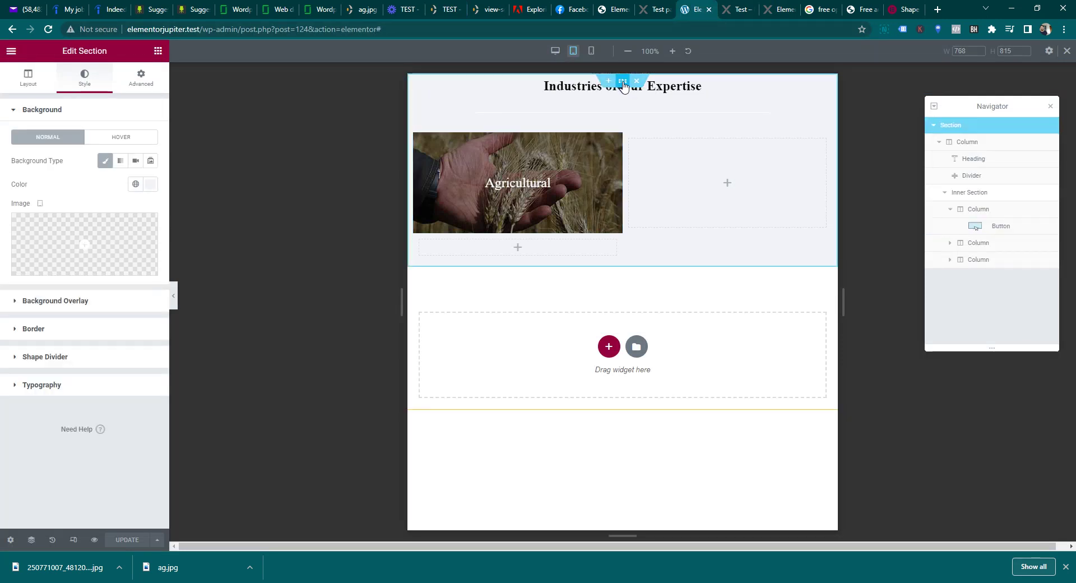
pyautogui.click(137, 79)
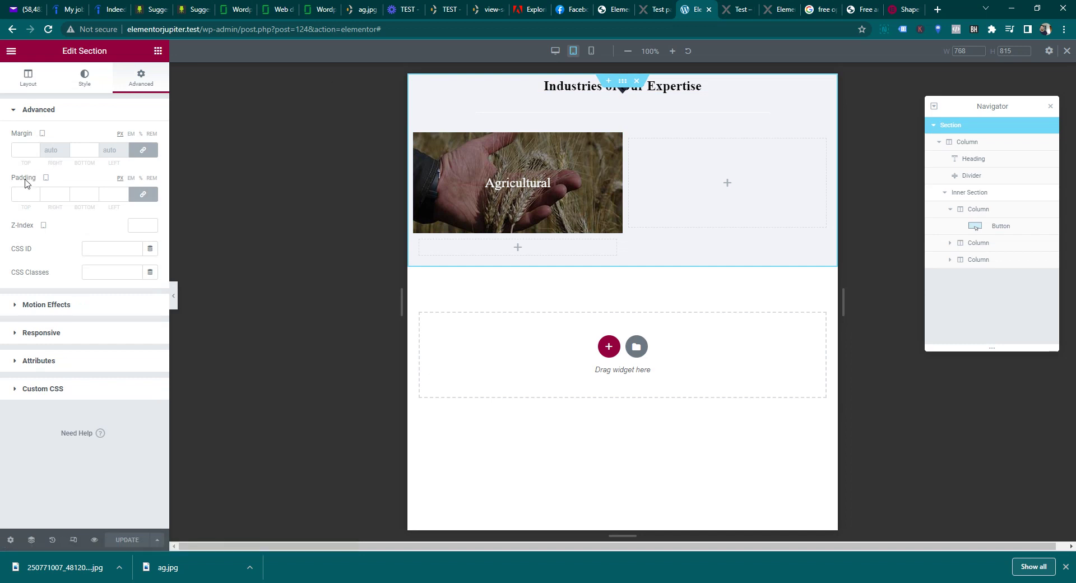
pyautogui.click(143, 194)
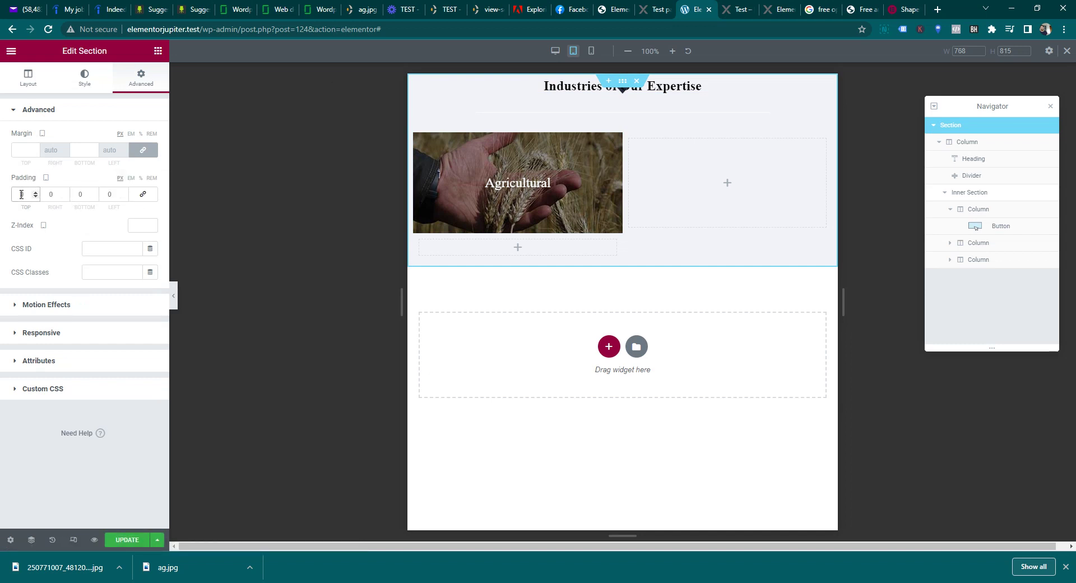
pyautogui.write('80')
pyautogui.click(78, 194)
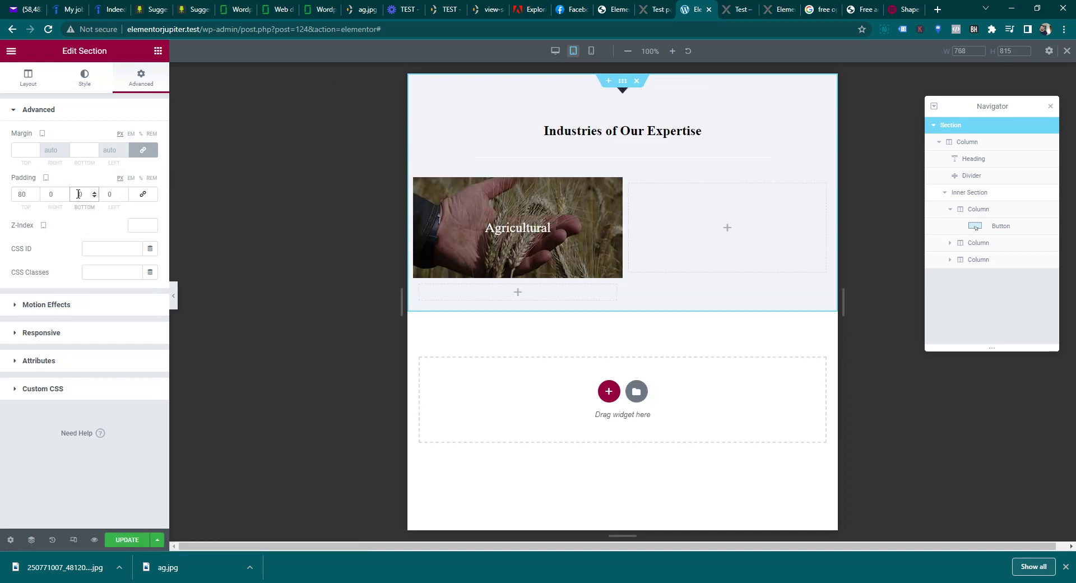
pyautogui.write('80')
pyautogui.click(124, 539)
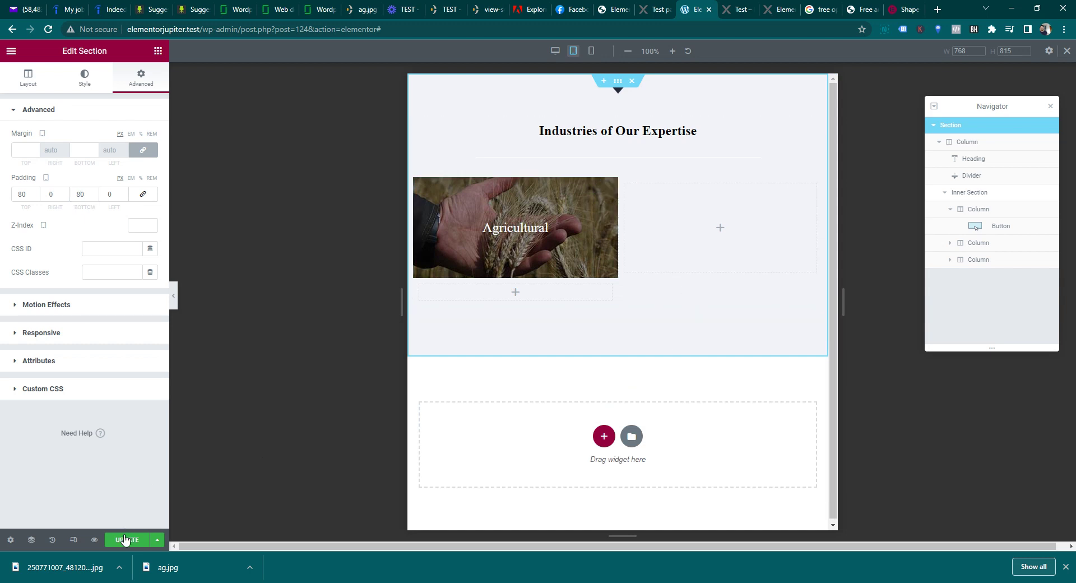
pyautogui.click(94, 539)
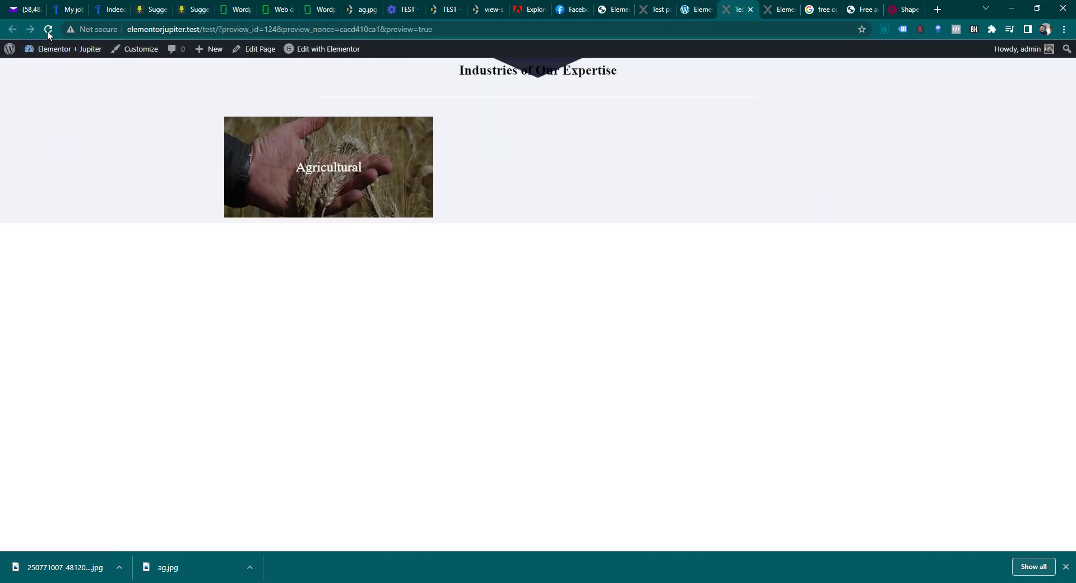